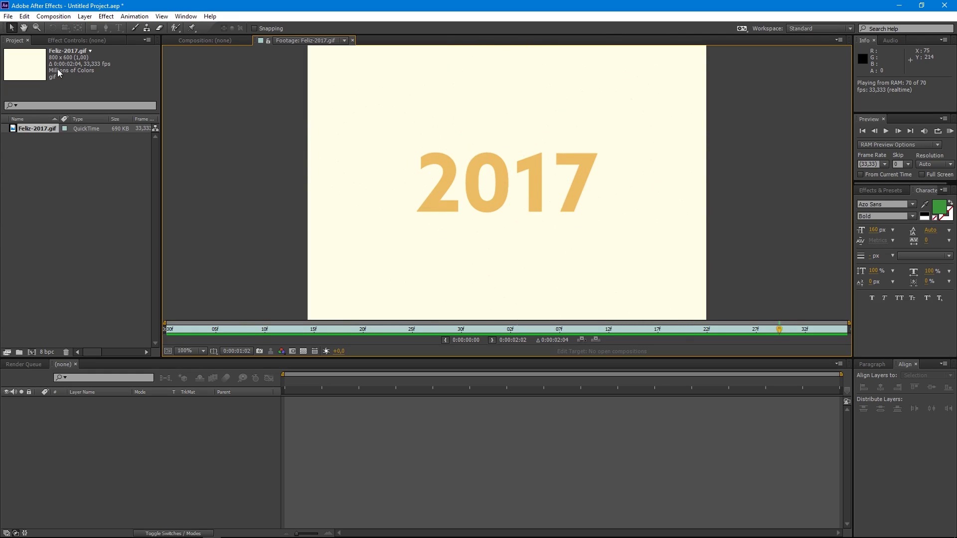
- Create a new 800×600, 29.97 fps, ten-second composition named 'Happy 2017'
click(55, 17)
click(58, 29)
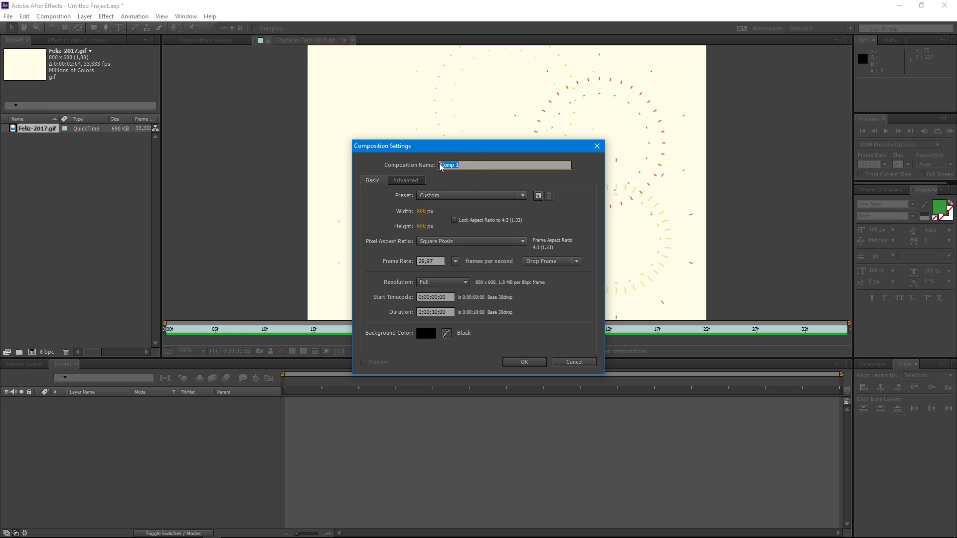
key(Caps_Lock)
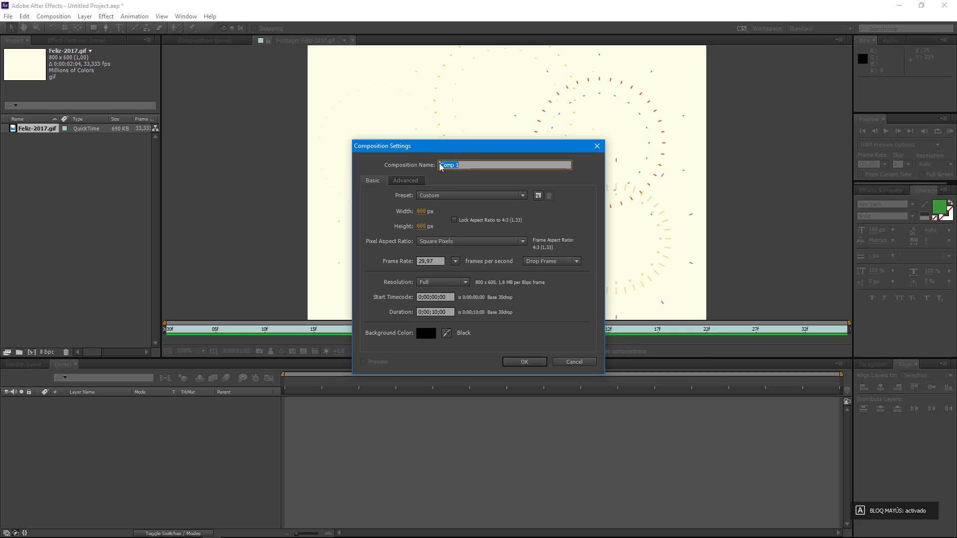
text(Happy)
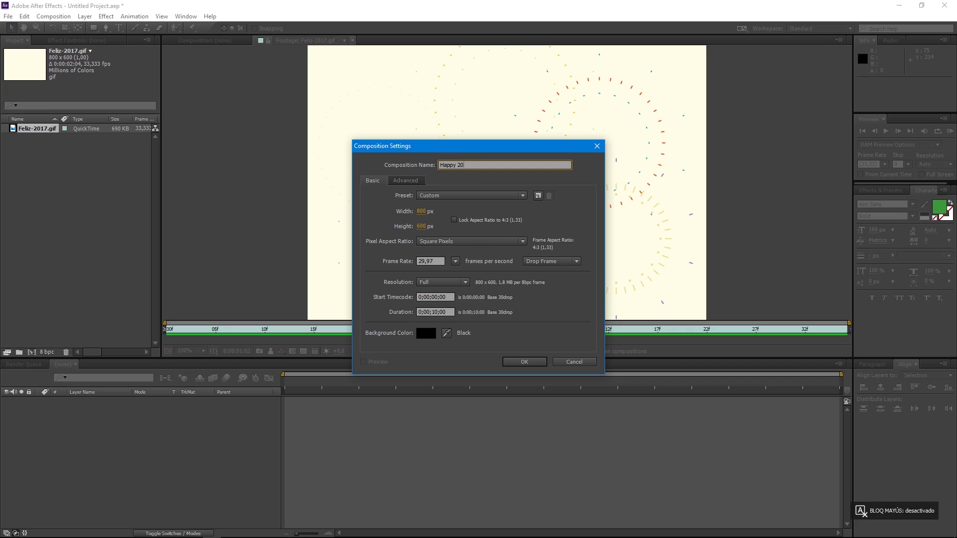
click(539, 362)
key(comma)
key(comma)
key(period)
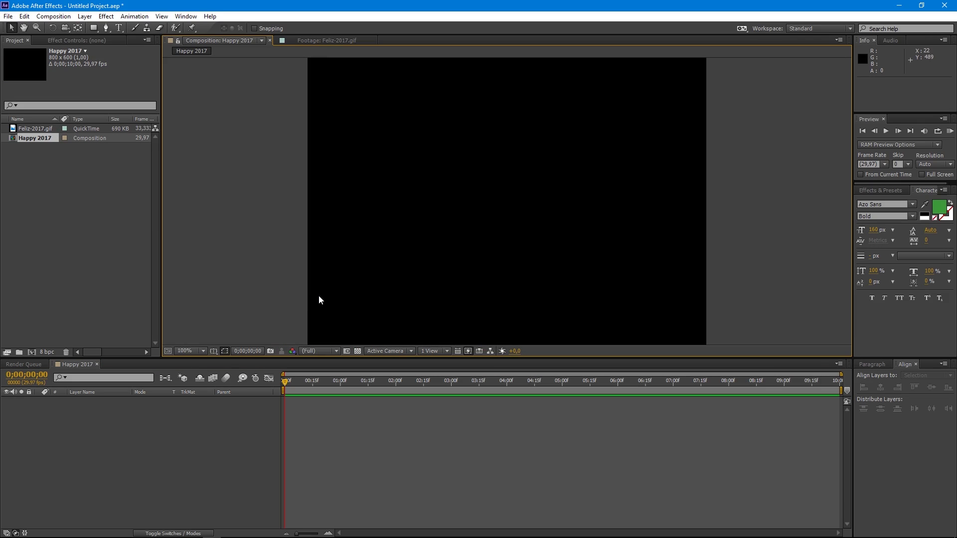
- Add a Bold text layer reading '2017' in the composition
click(86, 441)
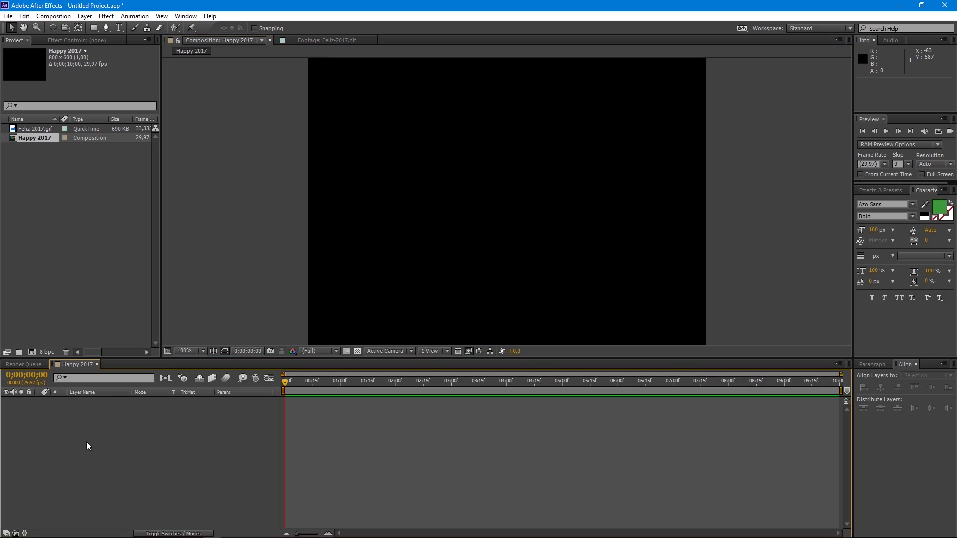
click(118, 30)
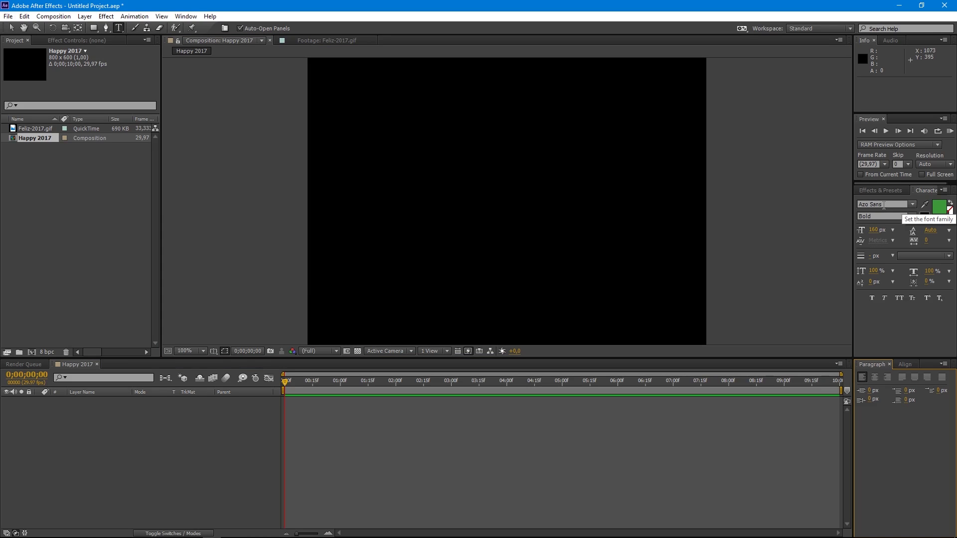
click(912, 216)
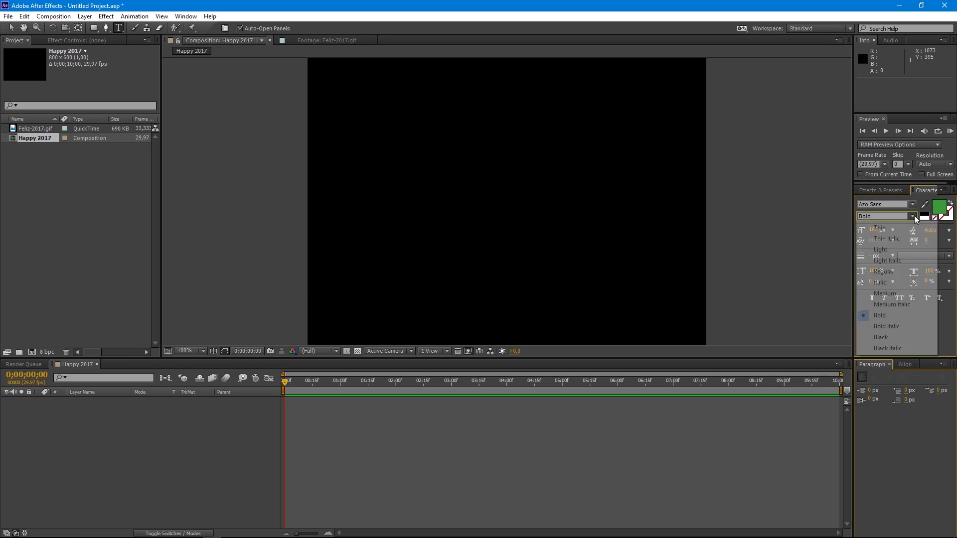
click(891, 320)
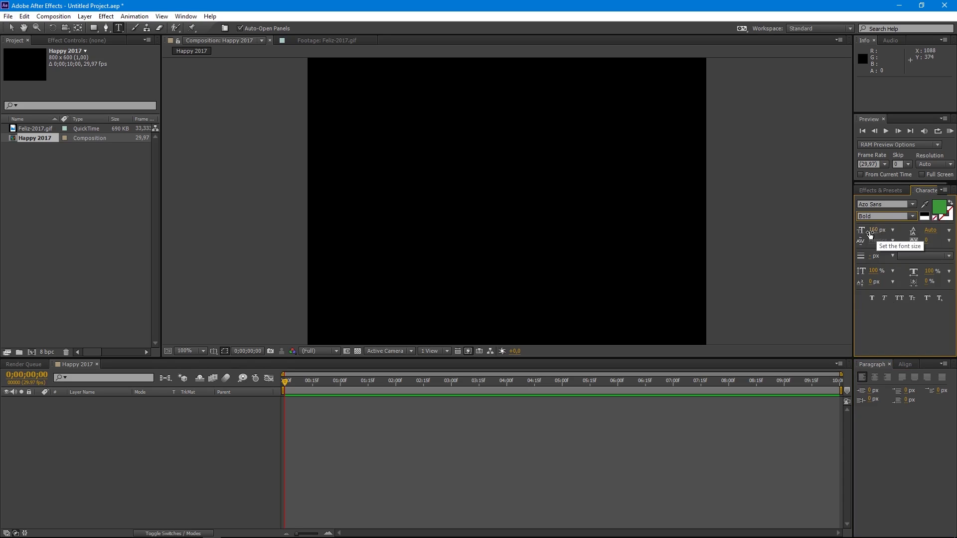
click(454, 214)
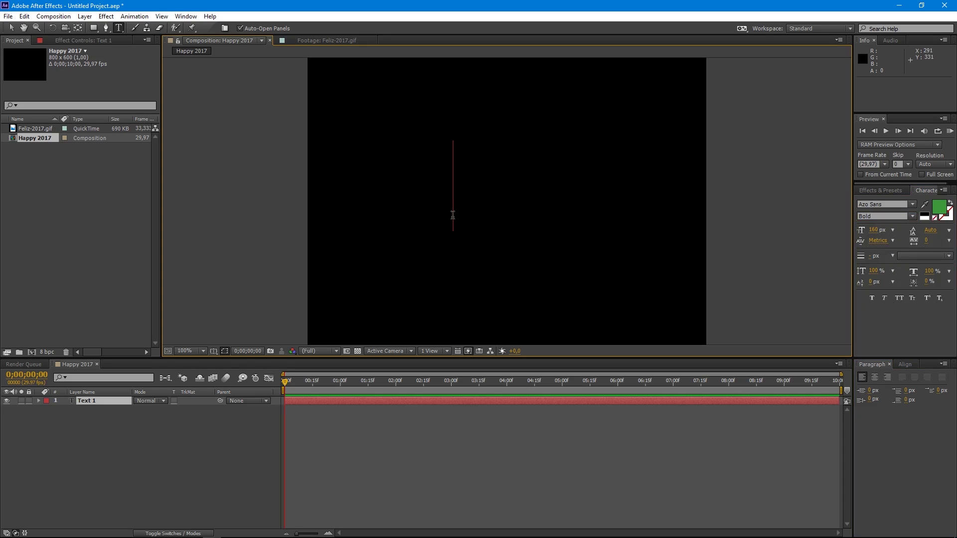
text(2017)
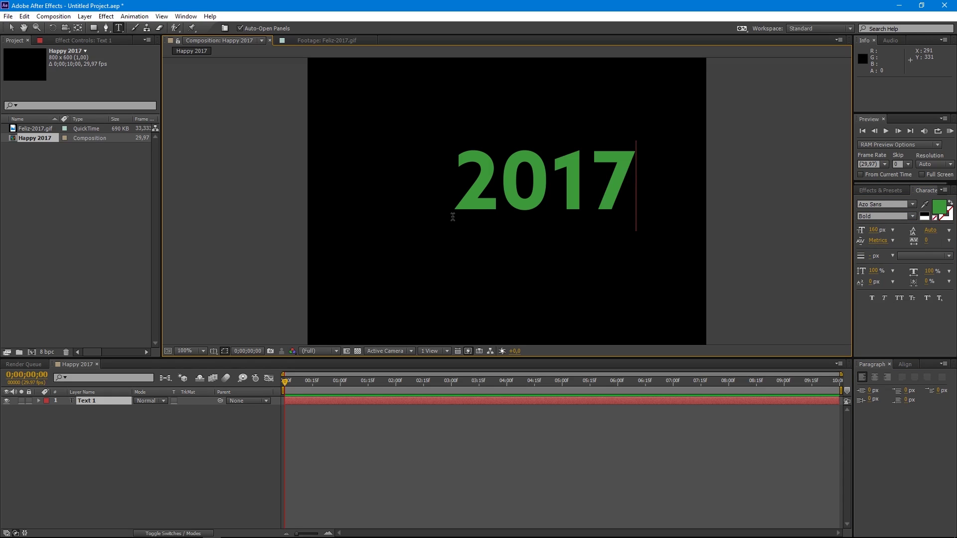
click(11, 27)
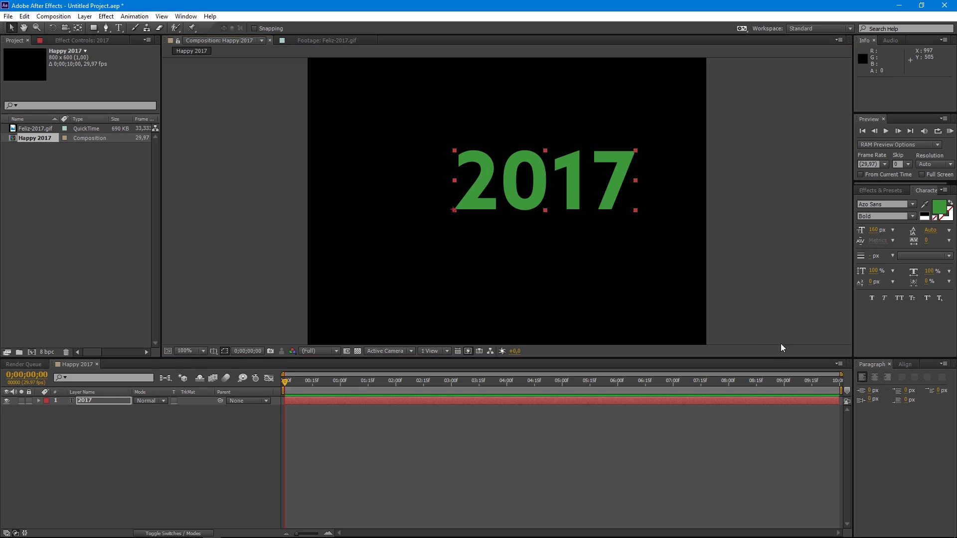
- Centre the 2017 text horizontally and vertically with the Align panel
click(904, 364)
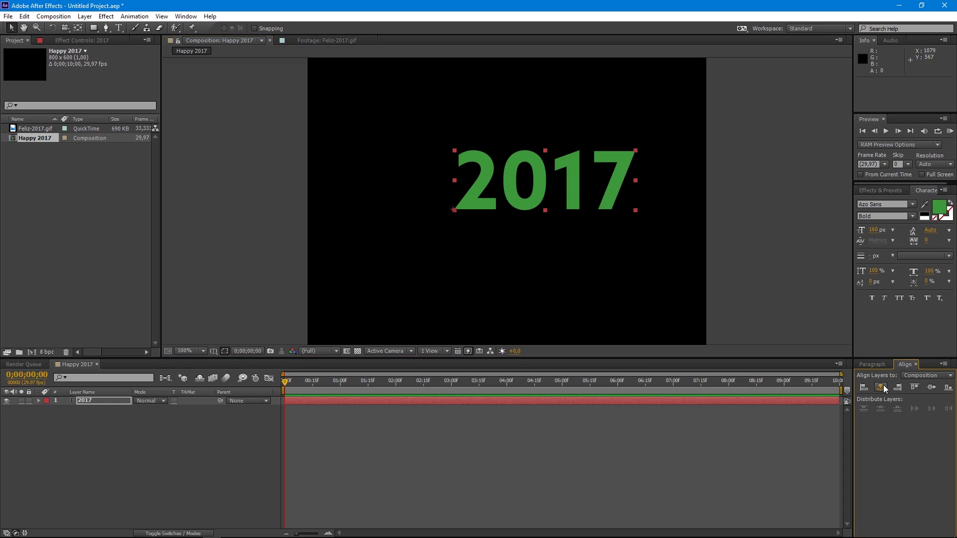
click(880, 388)
click(931, 388)
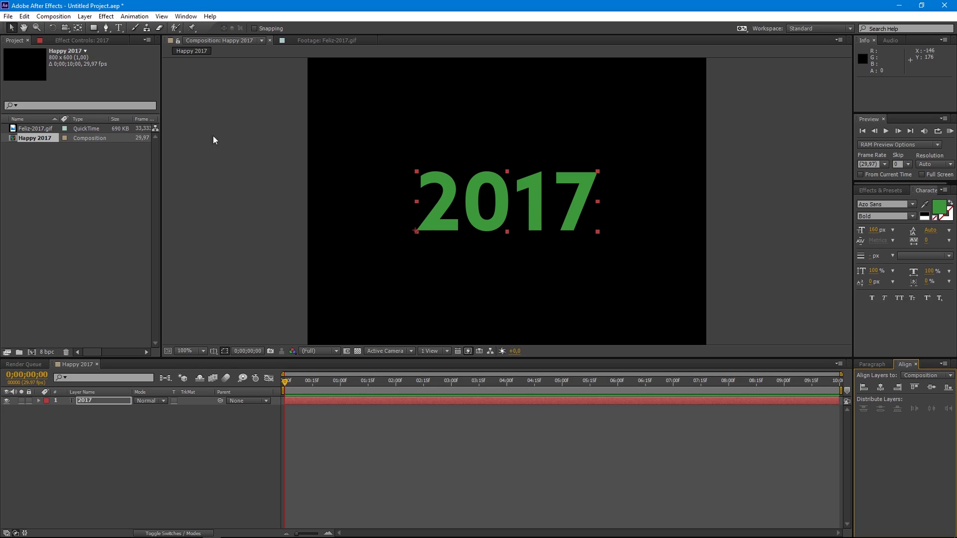
- Mask the text with a rectangle so only the 2 shows, and name the layer 'number 2'
click(94, 28)
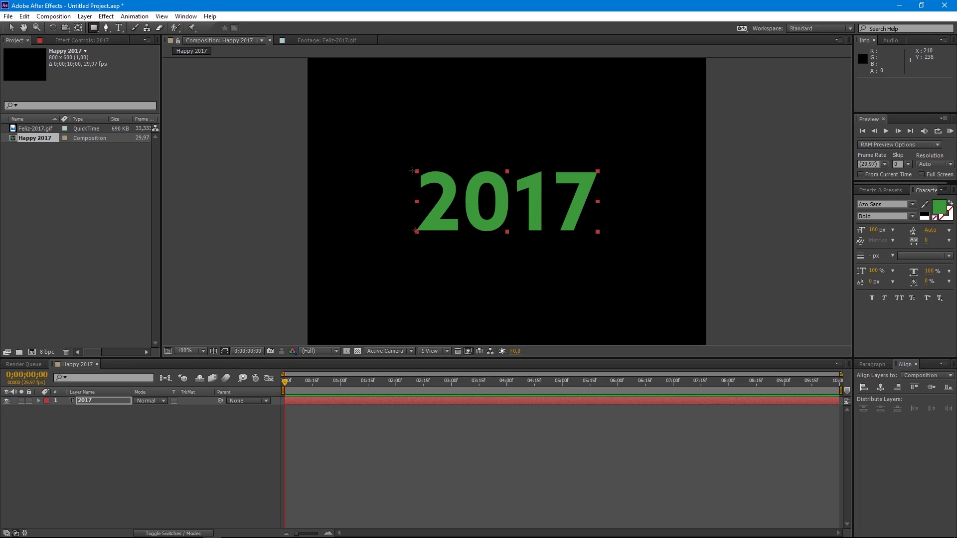
mouse_move(411, 163)
mouse_down()
mouse_move(447, 190)
mouse_move(462, 241)
mouse_up()
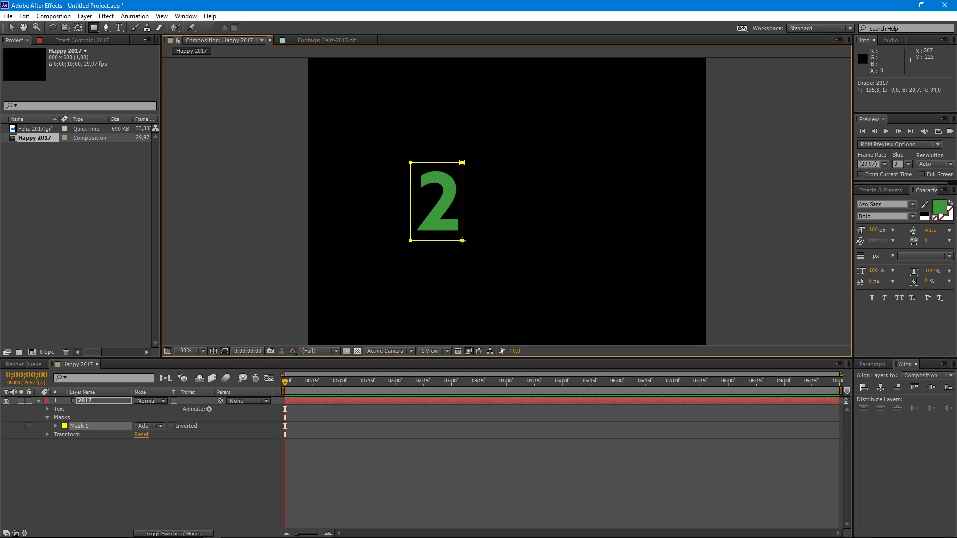
click(95, 400)
key(Return)
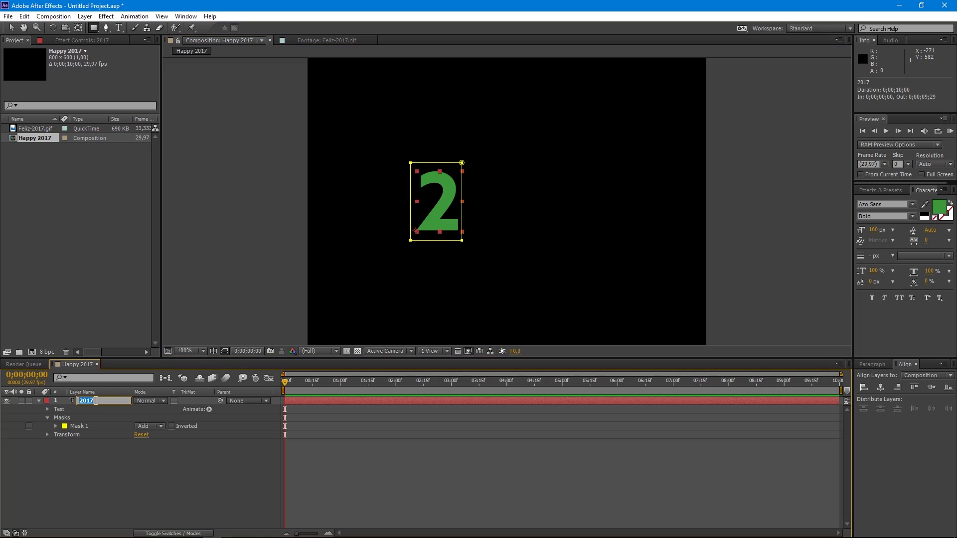
text(number 2)
key(Return)
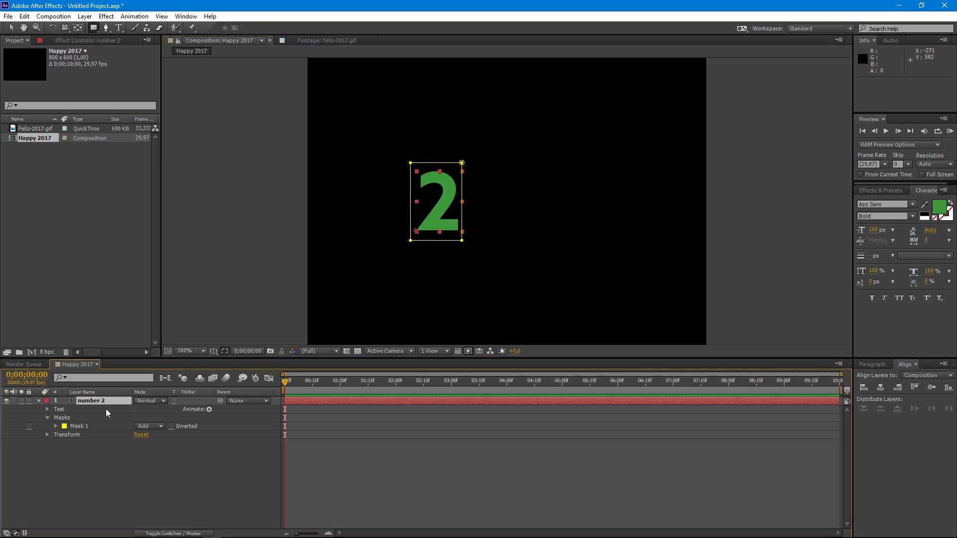
click(39, 400)
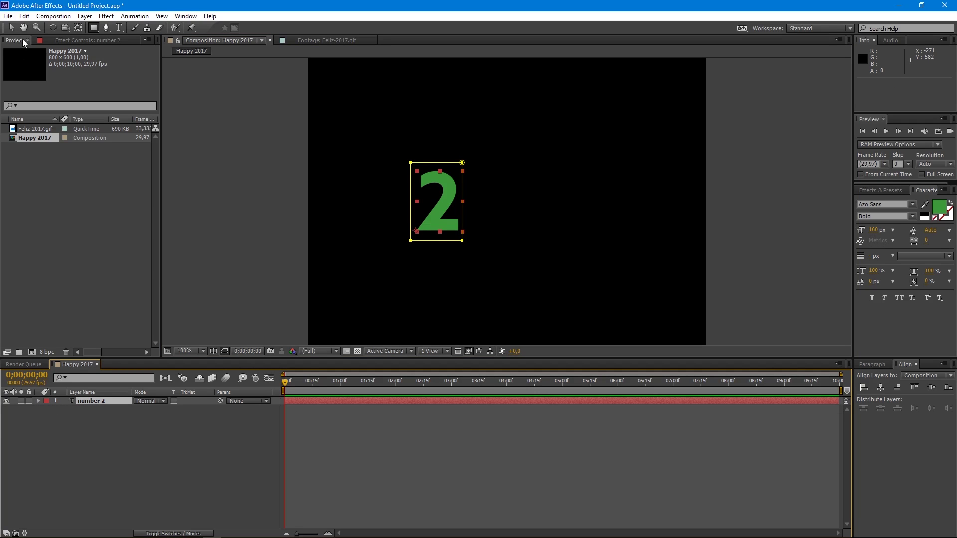
- Duplicate the layer as 'number 0' and shift its mask right to reveal the 0
click(25, 17)
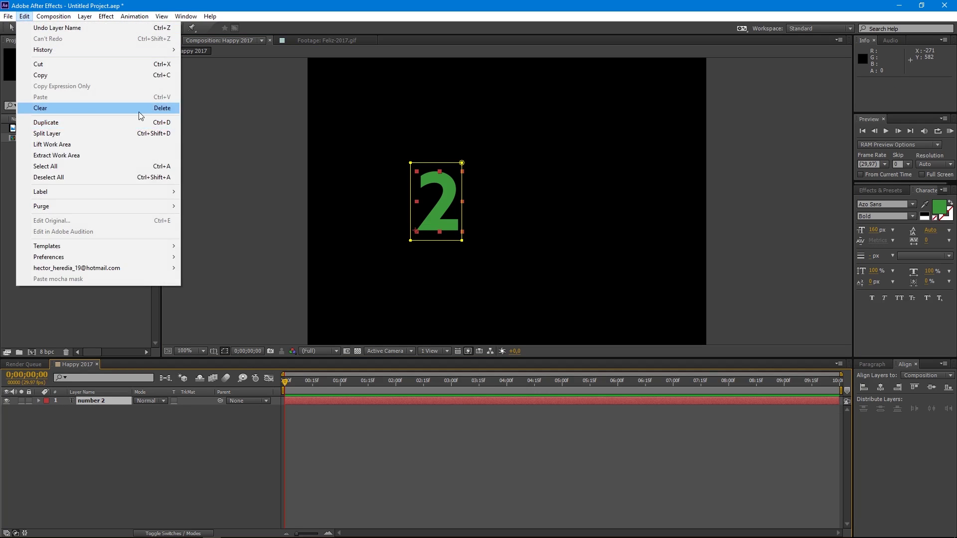
click(94, 122)
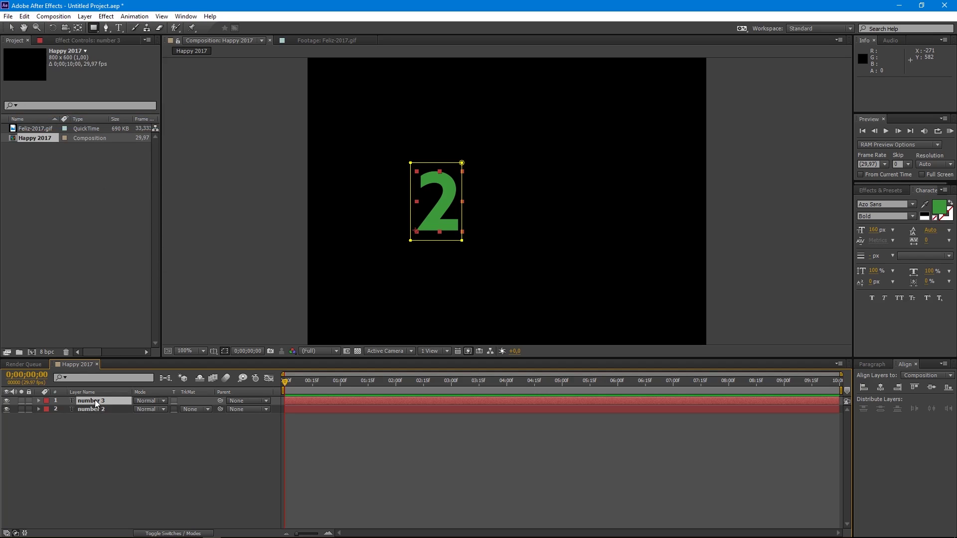
text(nu)
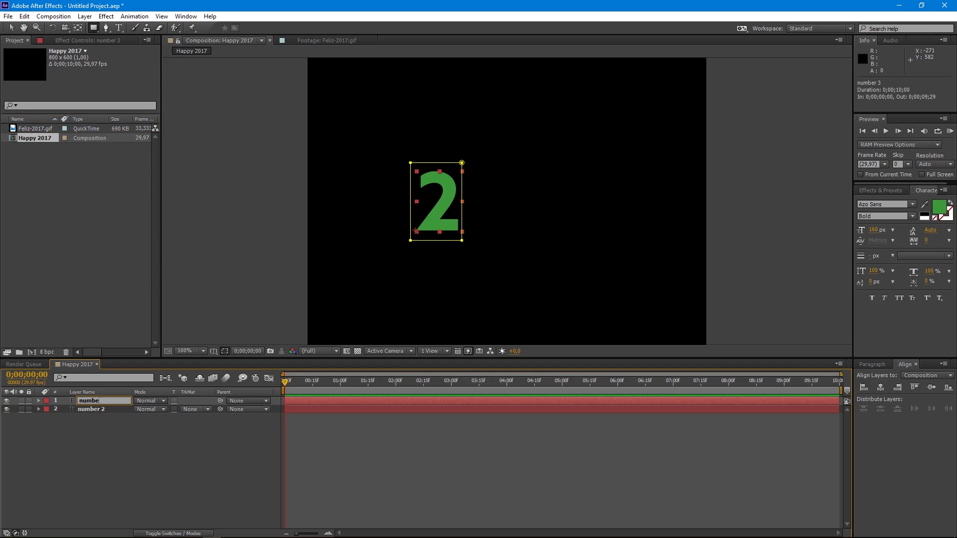
key(Return)
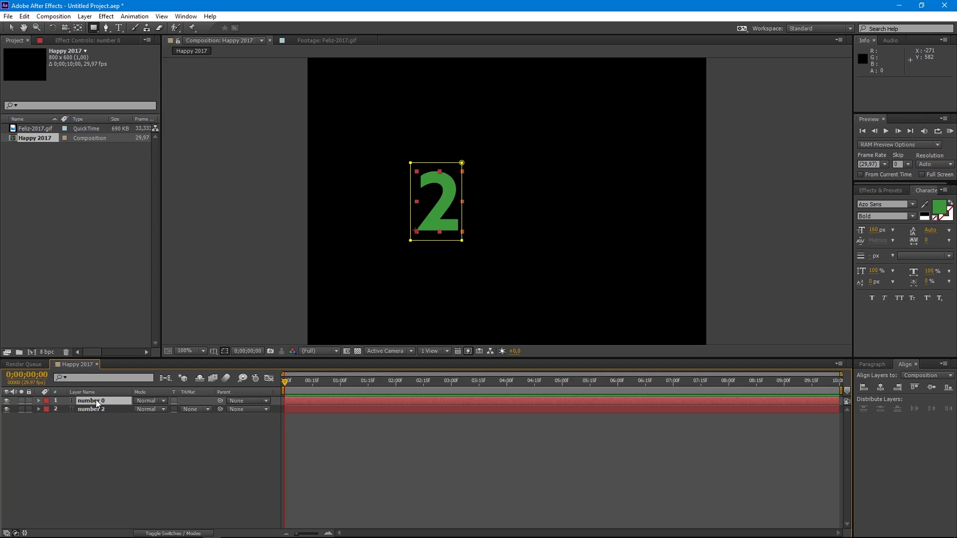
click(11, 27)
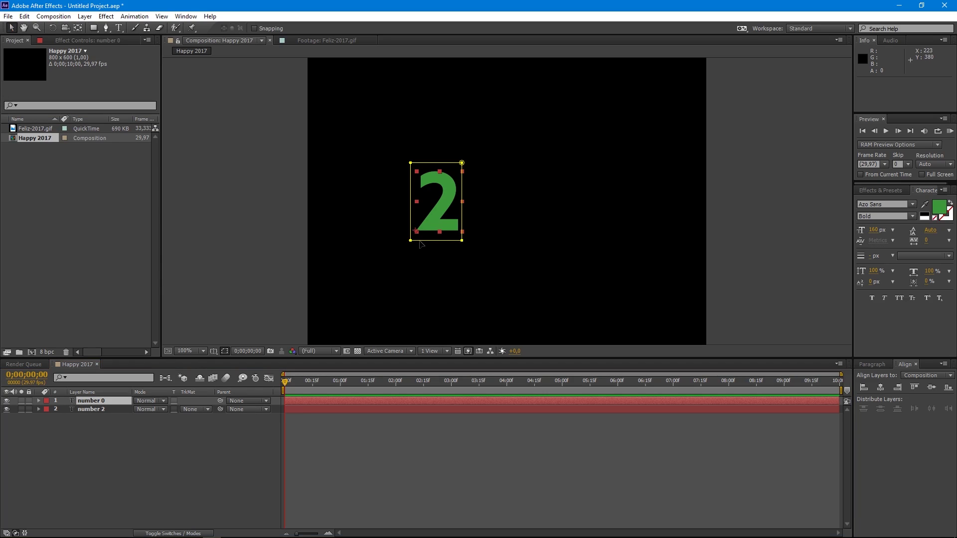
double_click(461, 241)
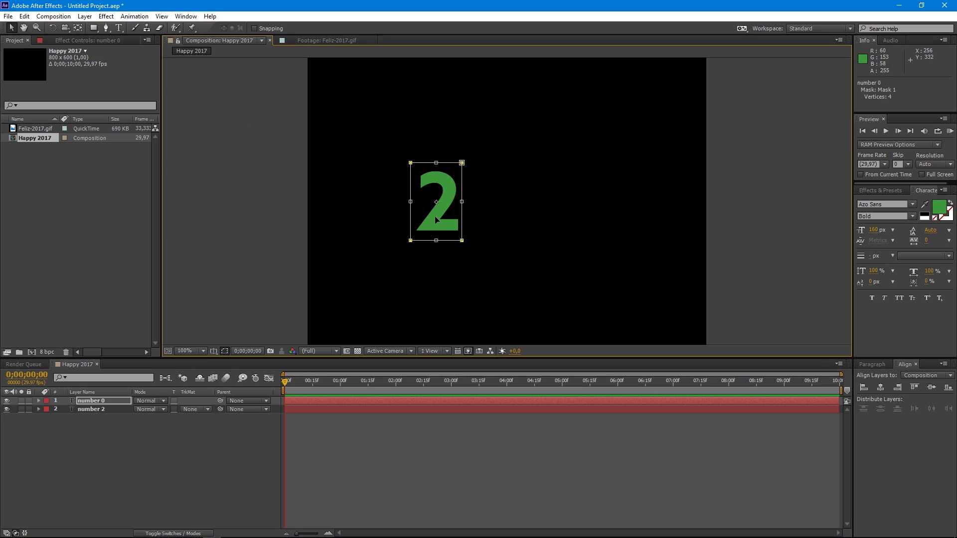
drag(435, 218, 486, 218)
- Duplicate the number 0 layer as a new layer named 'number 1'
click(106, 403)
key(ctrl+d)
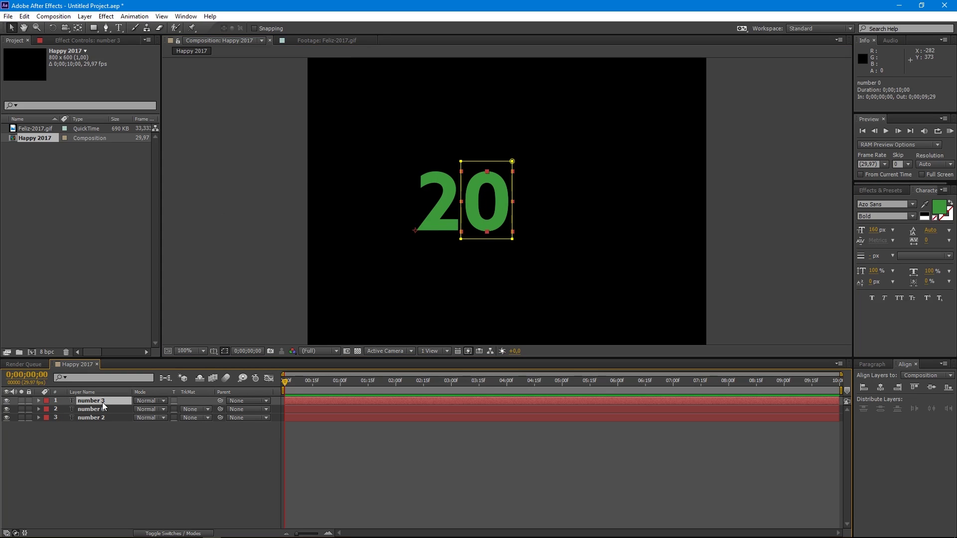
text(number 1)
key(Return)
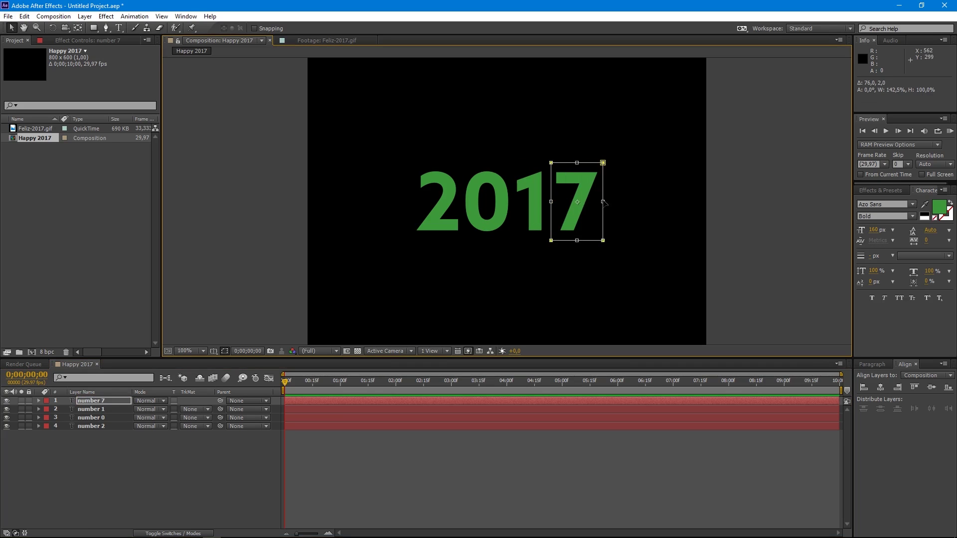
- Check each of the number 2, 0, 1 and 7 layers in turn, then deselect all
click(96, 443)
click(99, 426)
click(103, 418)
click(103, 409)
click(103, 402)
click(95, 426)
click(97, 417)
click(99, 409)
click(100, 402)
click(95, 438)
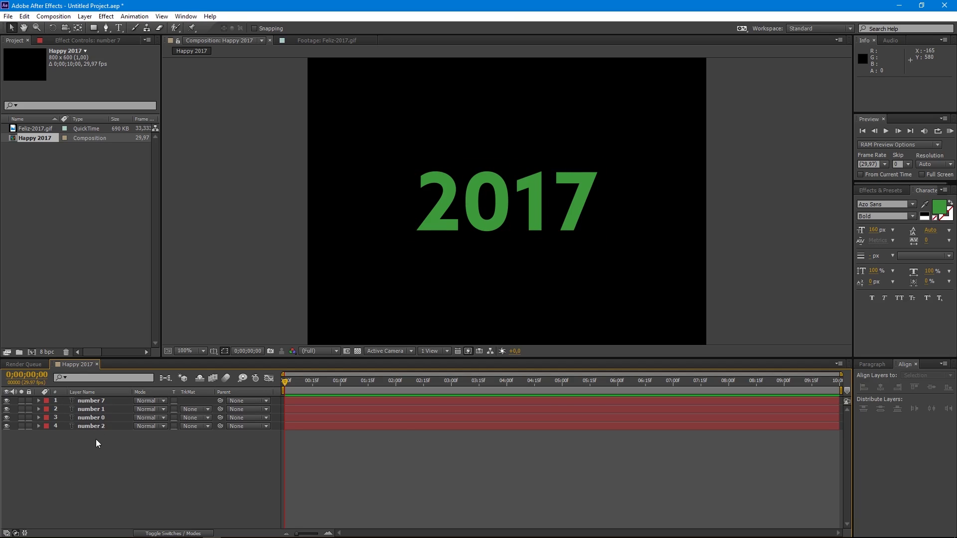
- Set new paths to no fill with a 28 px stroke width
click(105, 30)
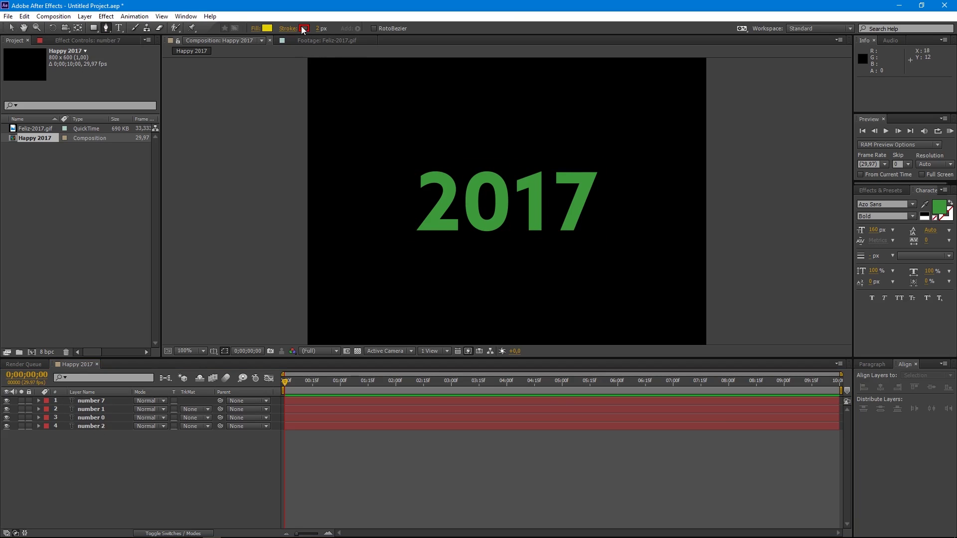
click(256, 29)
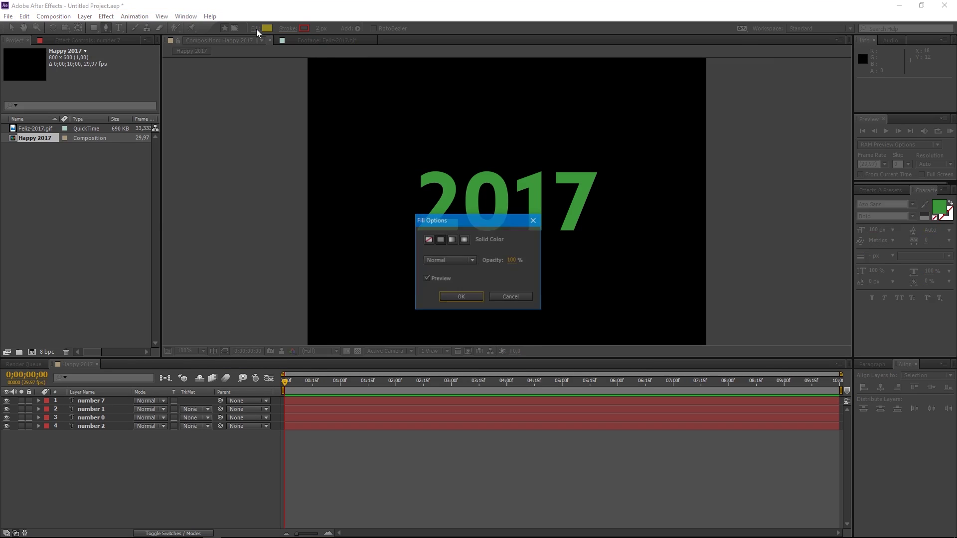
click(428, 240)
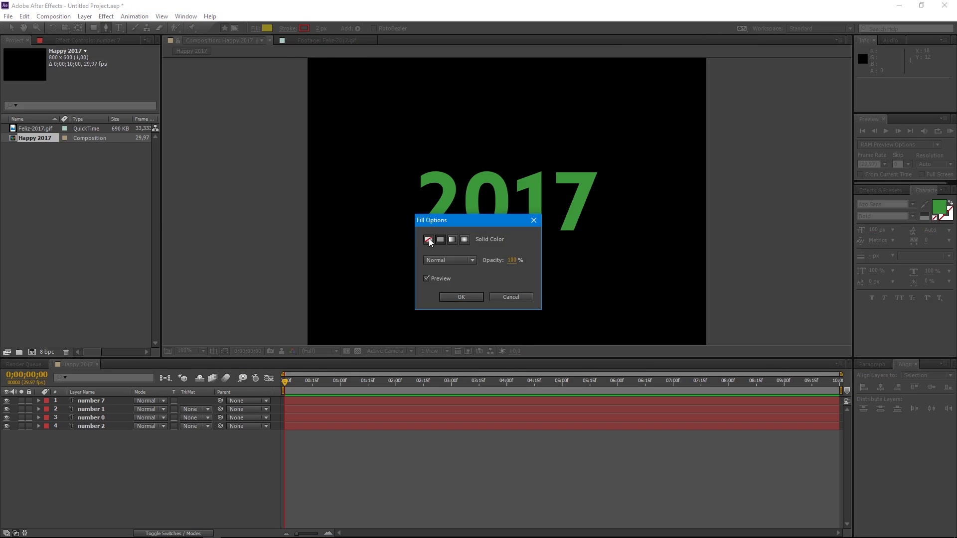
click(452, 297)
click(318, 28)
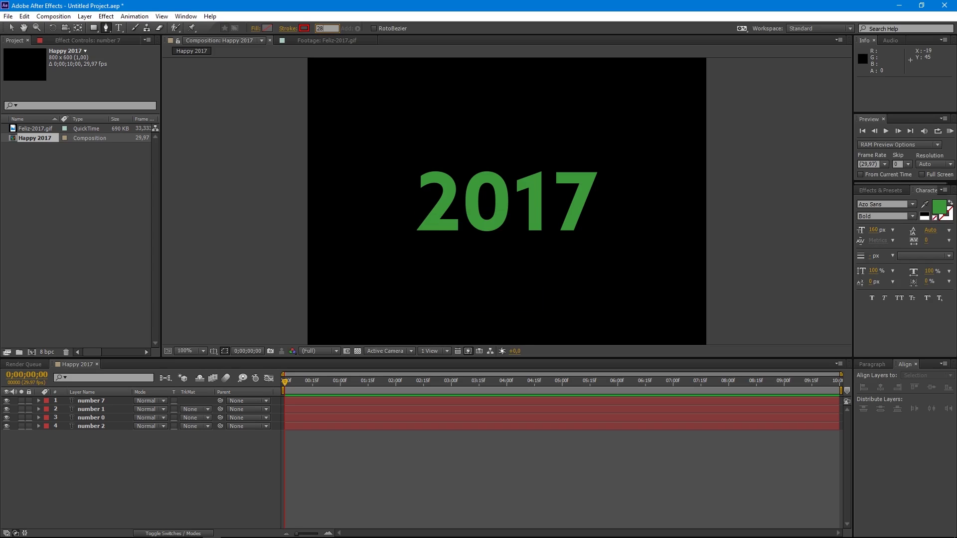
text(28)
key(Return)
- Hide the number 7, 1 and 0 layers and zoom to 200% centred on the 2
click(6, 401)
drag(8, 412, 7, 418)
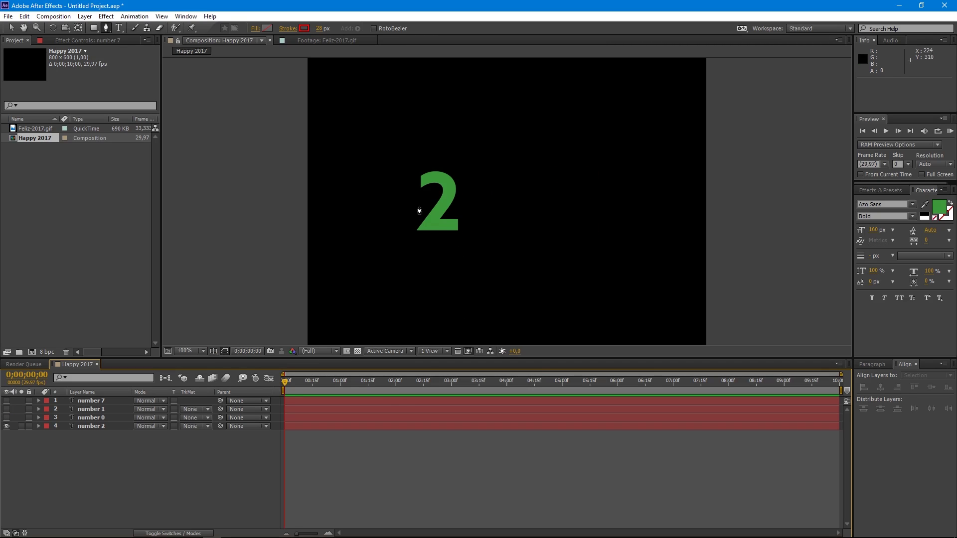
key(period)
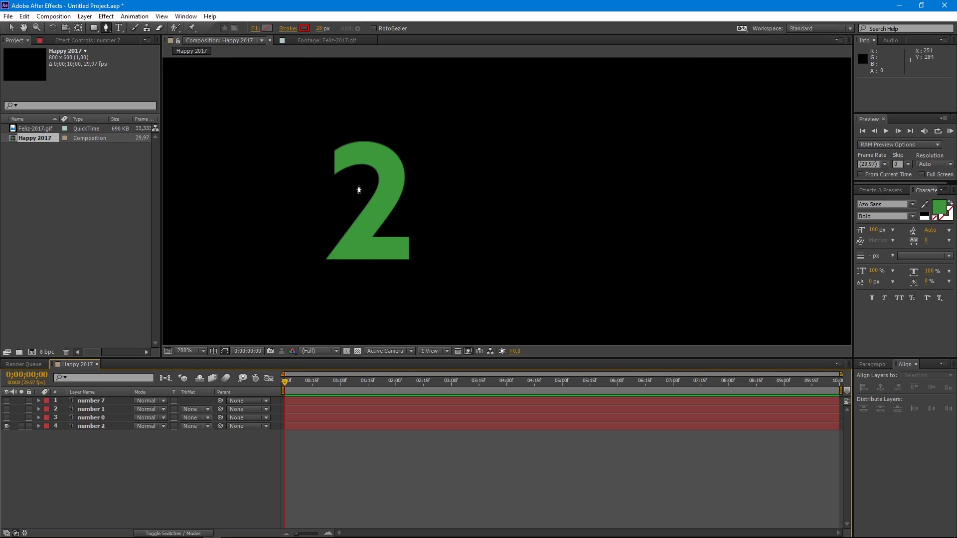
drag(358, 191, 467, 202)
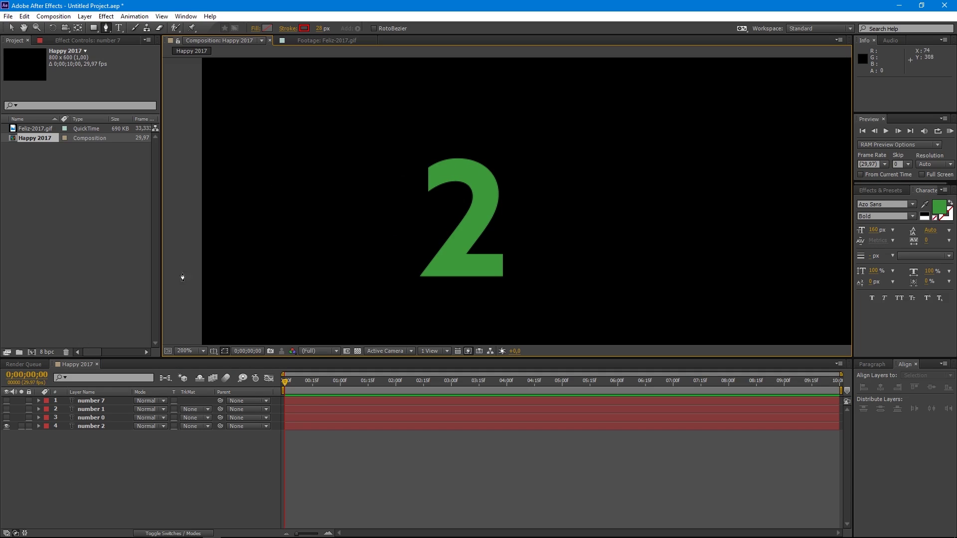
click(86, 426)
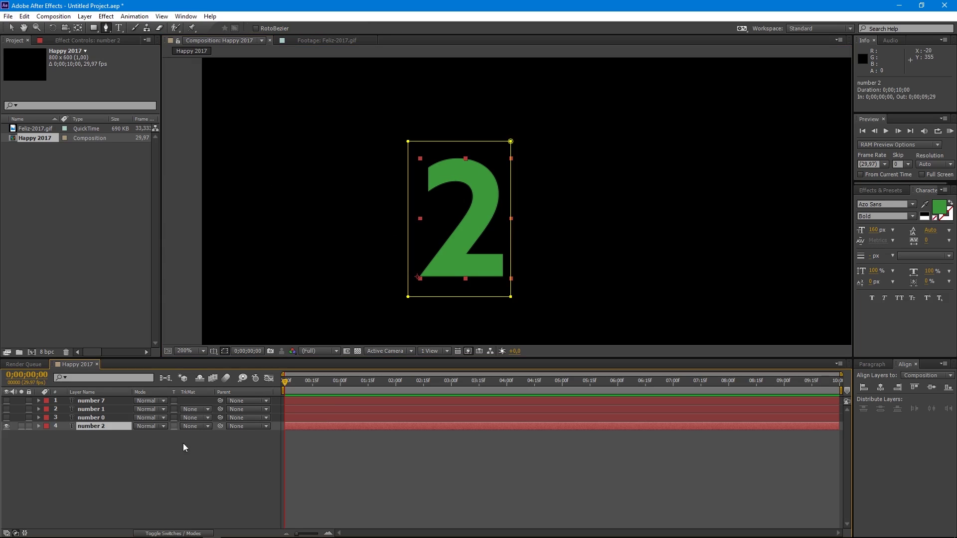
click(78, 473)
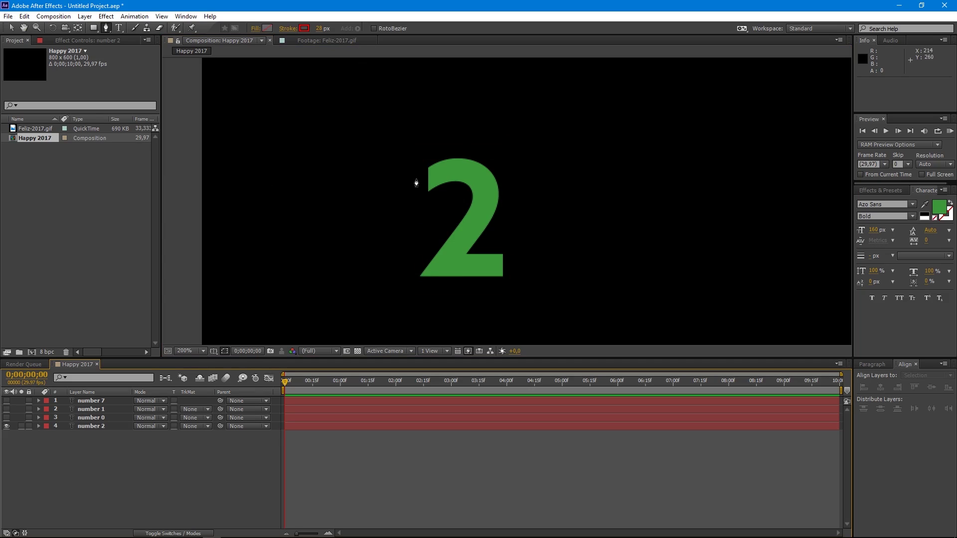
- Draw a Pen path over the 2: curved point at its top, then bottom-left and bottom-right corners
click(99, 428)
key(ctrl+shift+a)
mouse_move(413, 188)
mouse_down()
mouse_move(433, 172)
mouse_move(468, 168)
mouse_move(485, 219)
mouse_up()
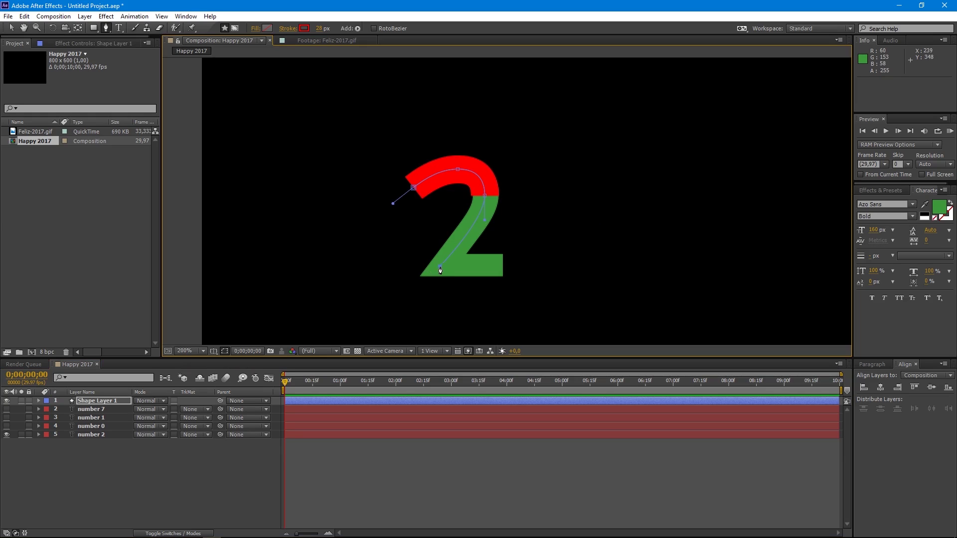
click(439, 266)
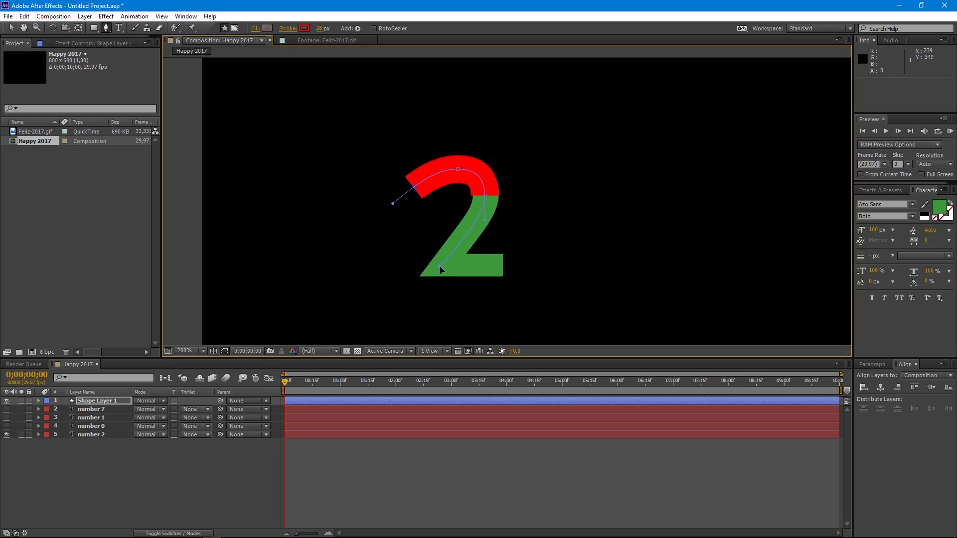
click(508, 267)
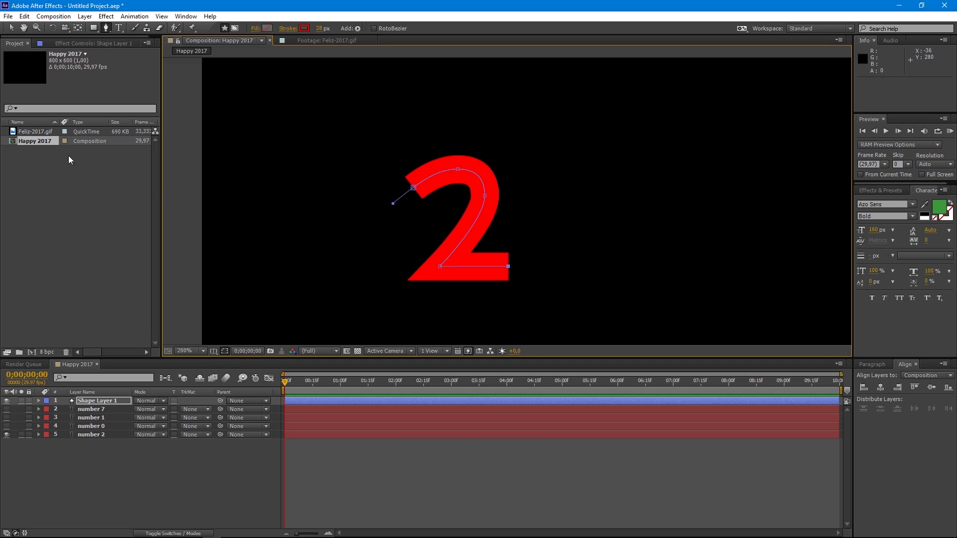
click(13, 29)
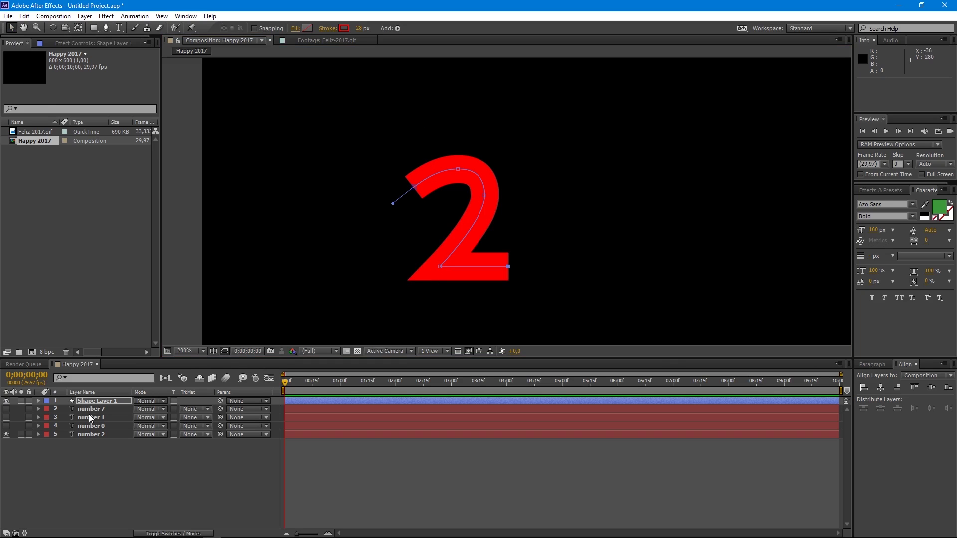
- Rename Shape Layer 1 to 'reveal' and move it directly above number 2
click(101, 402)
key(Return)
text(reveal)
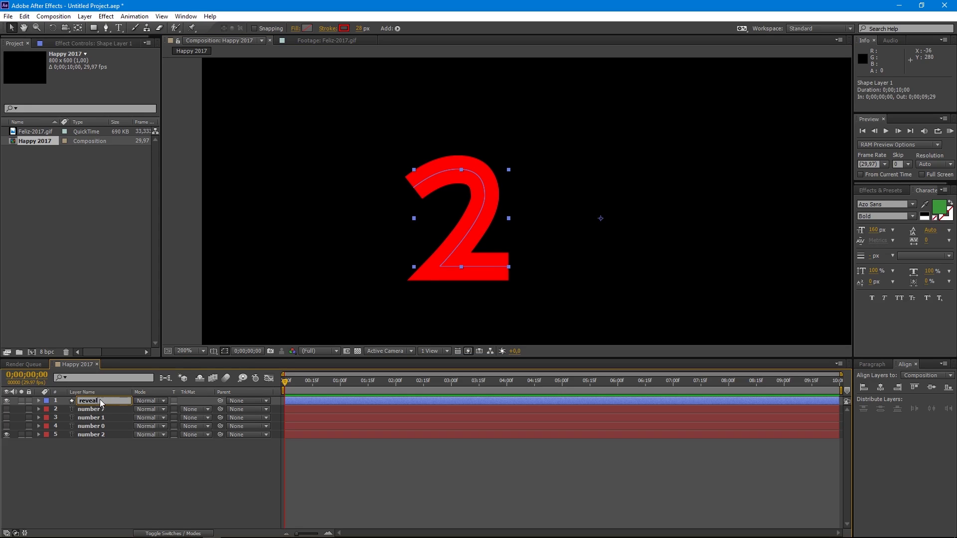
key(Return)
drag(100, 402, 86, 431)
- Set number 2's track matte to Alpha Matte 'reveal'
click(99, 437)
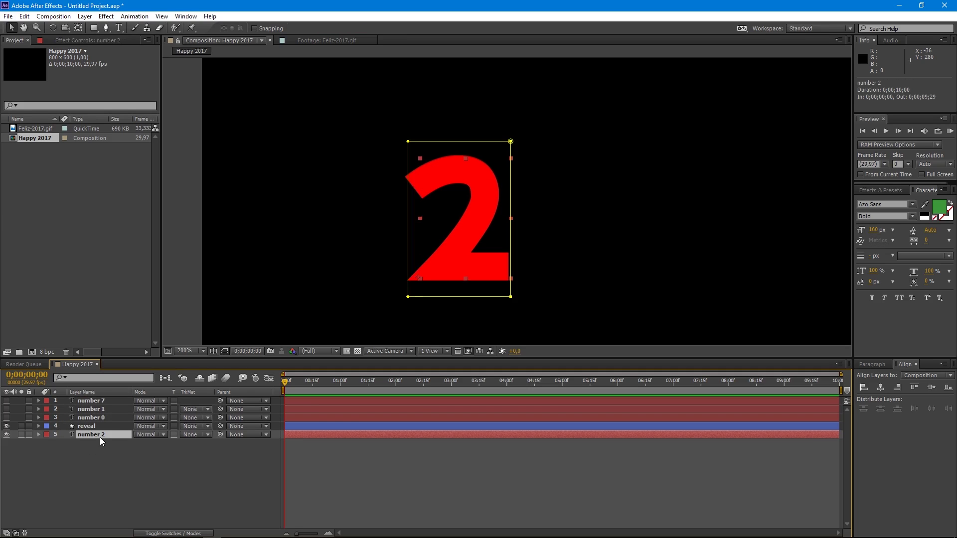
click(164, 533)
click(164, 533)
click(189, 434)
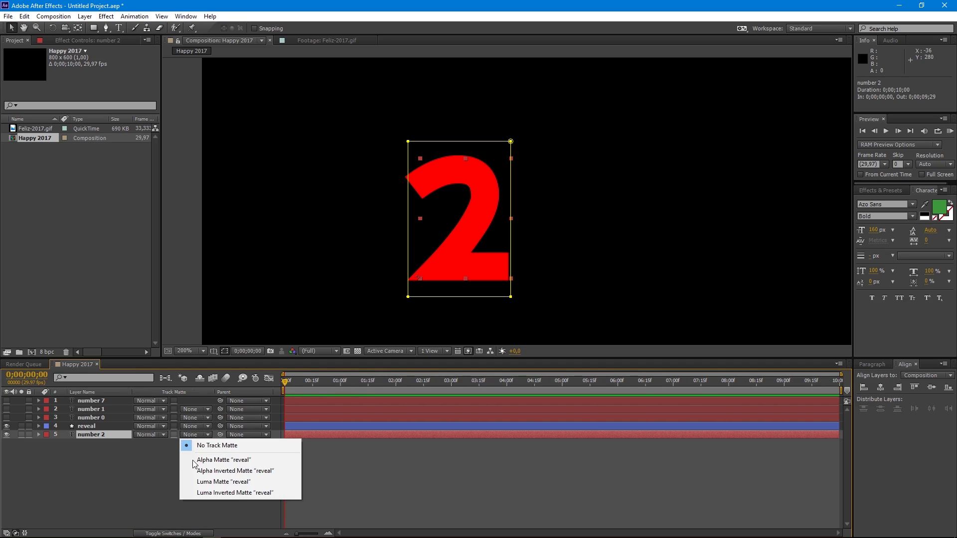
click(254, 460)
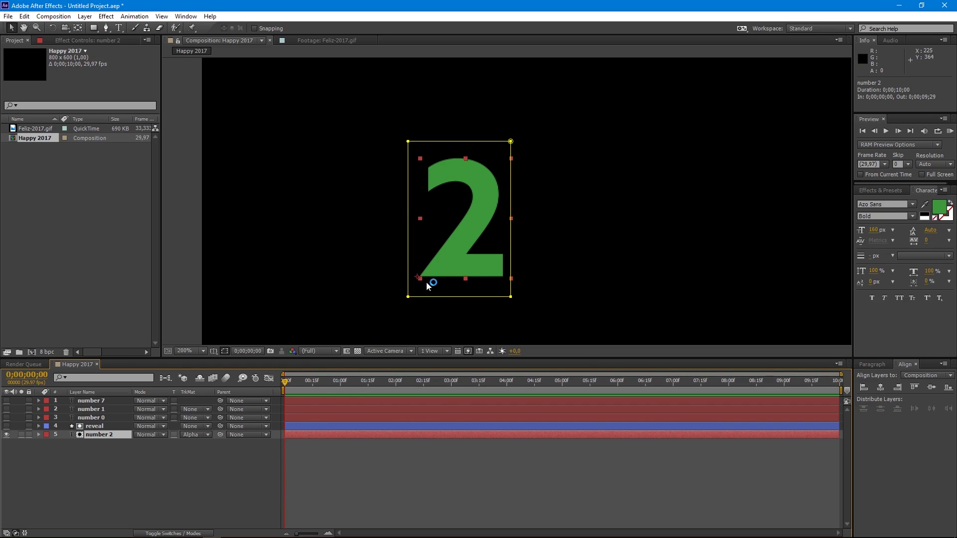
click(102, 426)
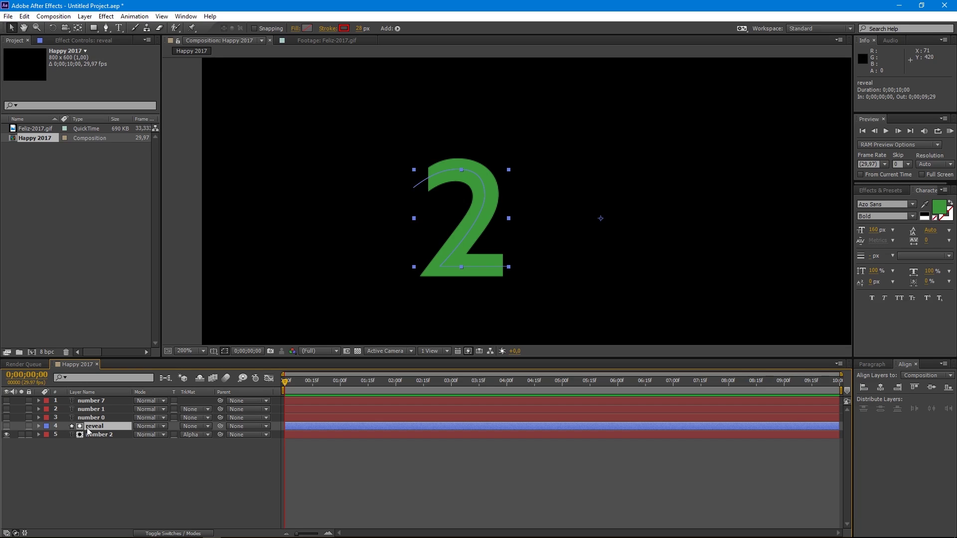
- Add Trim Paths to reveal and keyframe End from 0% at 0 s to 100% at 1 s
click(397, 29)
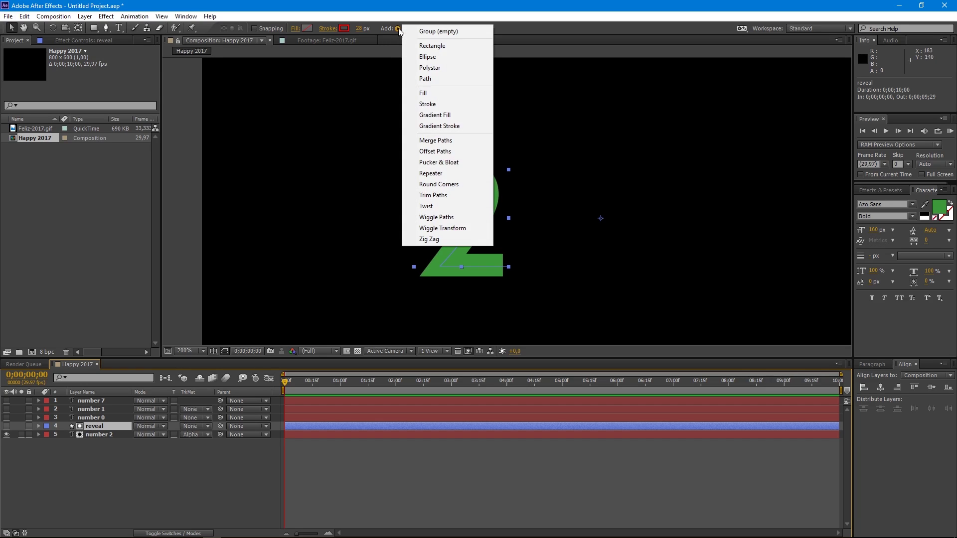
click(436, 197)
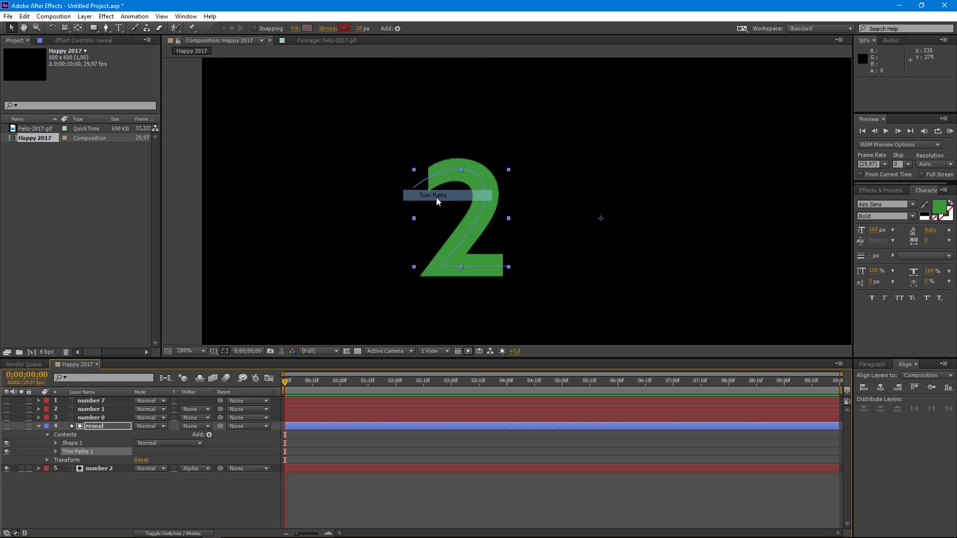
click(56, 451)
drag(142, 469, 86, 469)
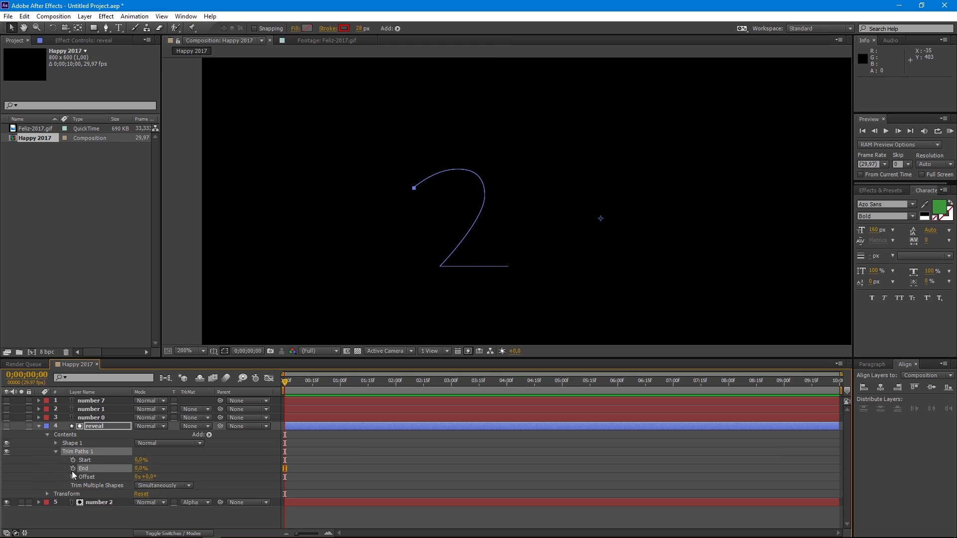
click(72, 469)
drag(298, 381, 341, 385)
drag(141, 468, 241, 469)
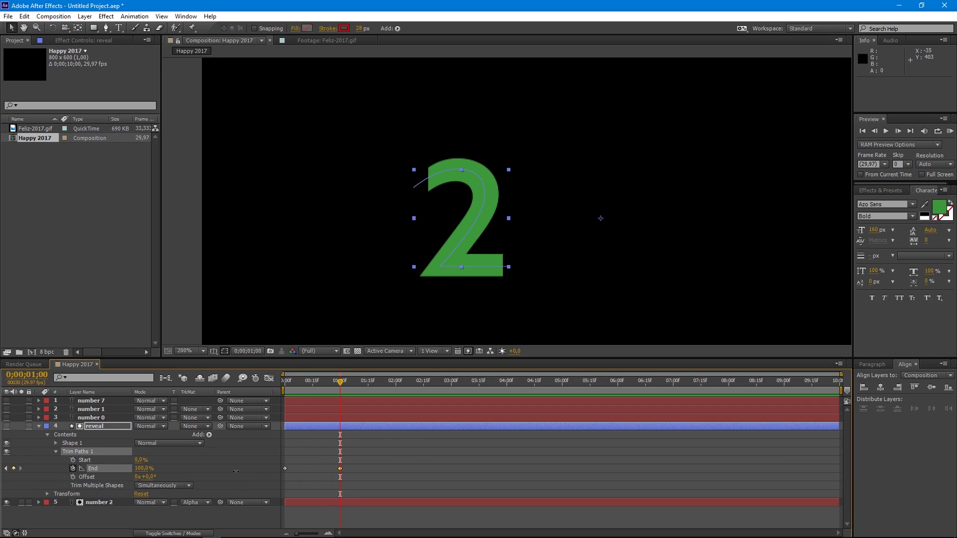
- Apply Easy Ease to both Trim Paths End keyframes on the reveal layer
right_click(340, 468)
mouse_move(399, 464)
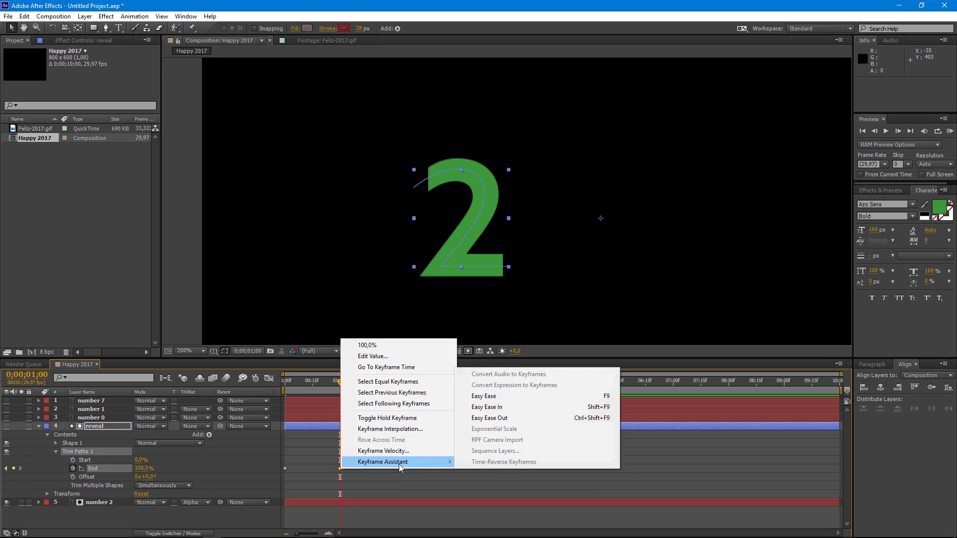
click(505, 397)
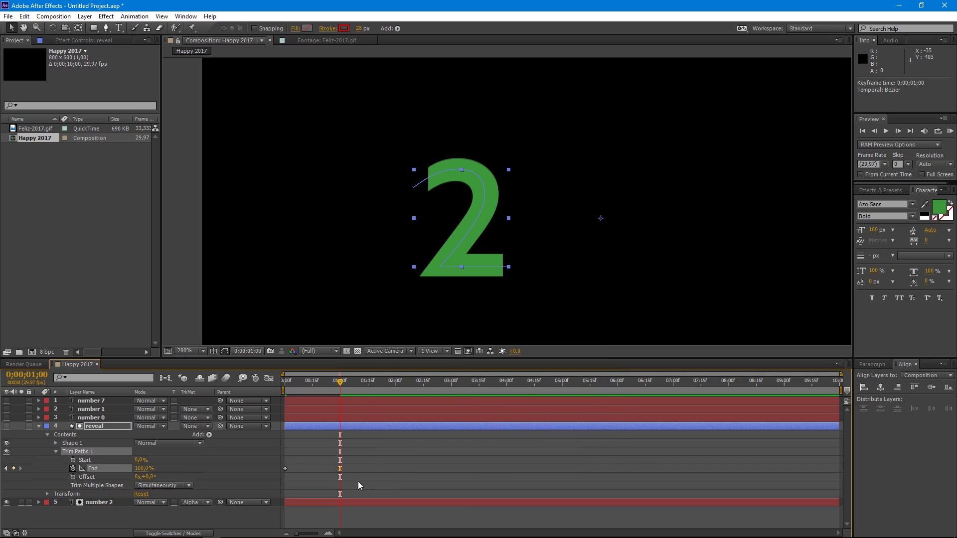
right_click(285, 469)
mouse_move(349, 462)
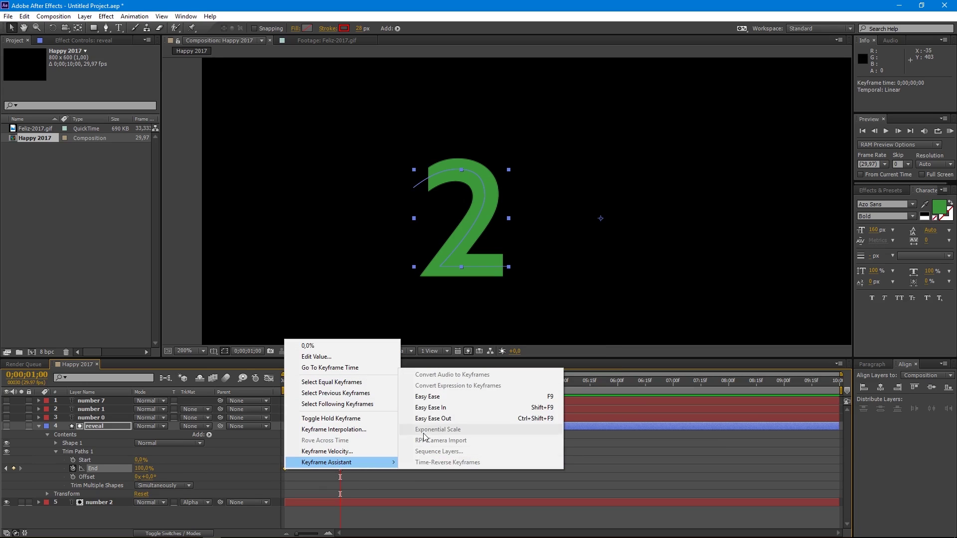
click(436, 410)
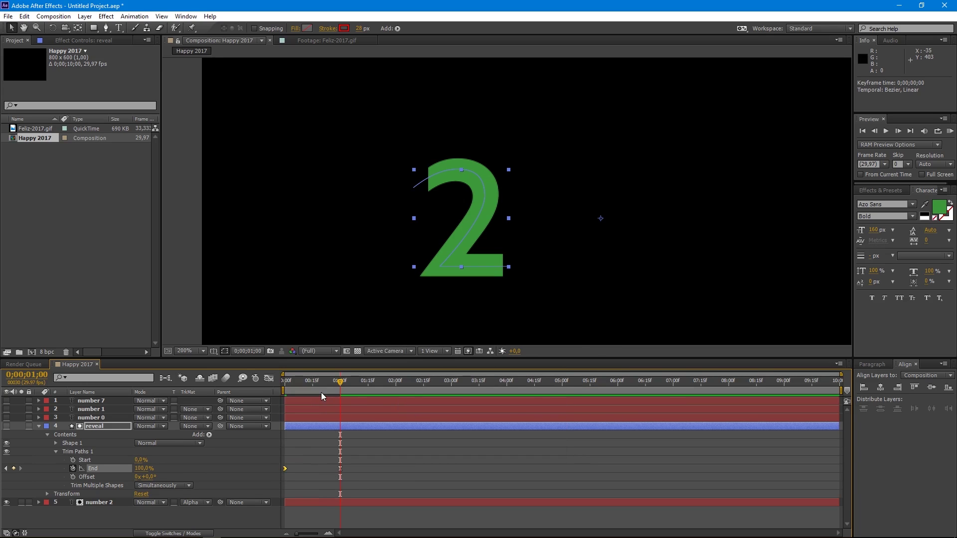
- Preview the draw-on animation of the 2 from just before 1 second
drag(342, 388, 333, 387)
key(KP_0)
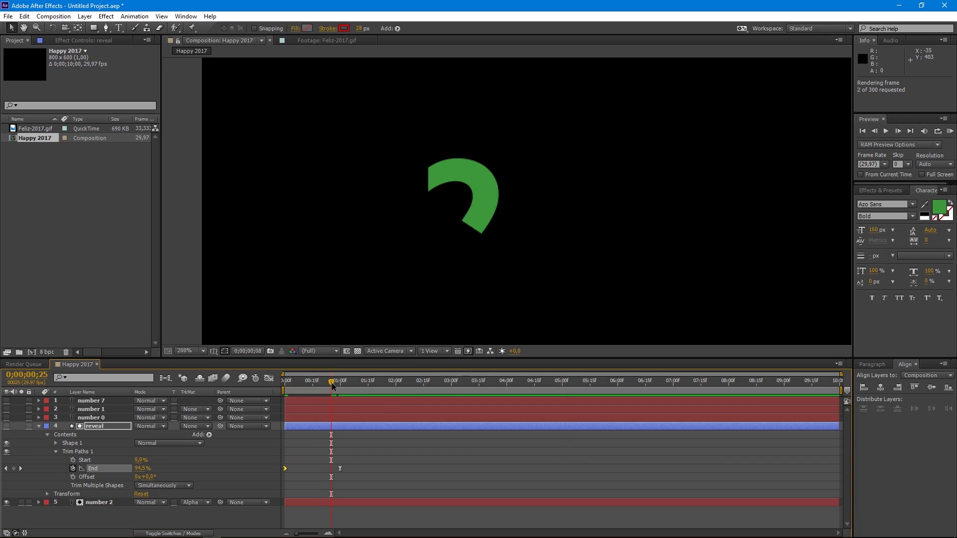
key(KP_0)
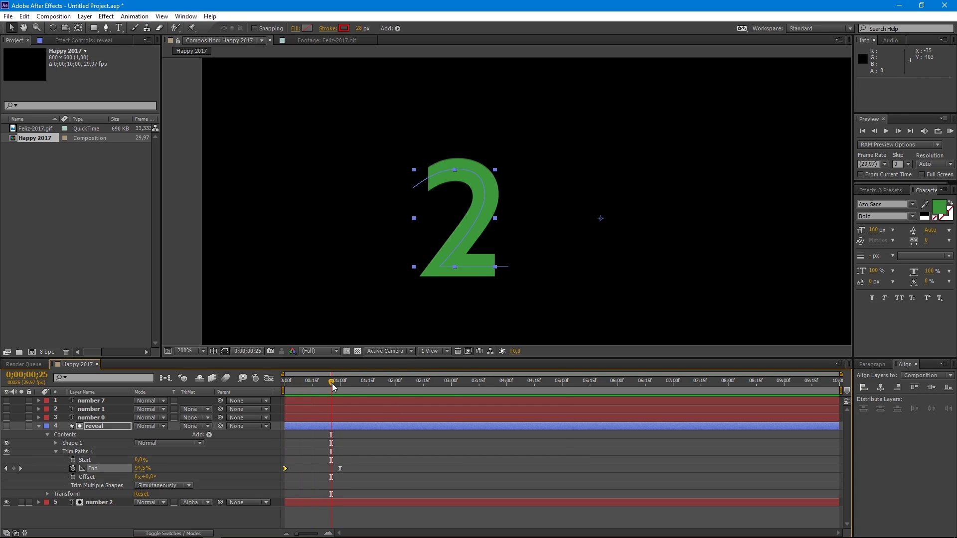
- Pre-compose the reveal and number 2 layers into a composition named 'NUMBER 2'
click(38, 426)
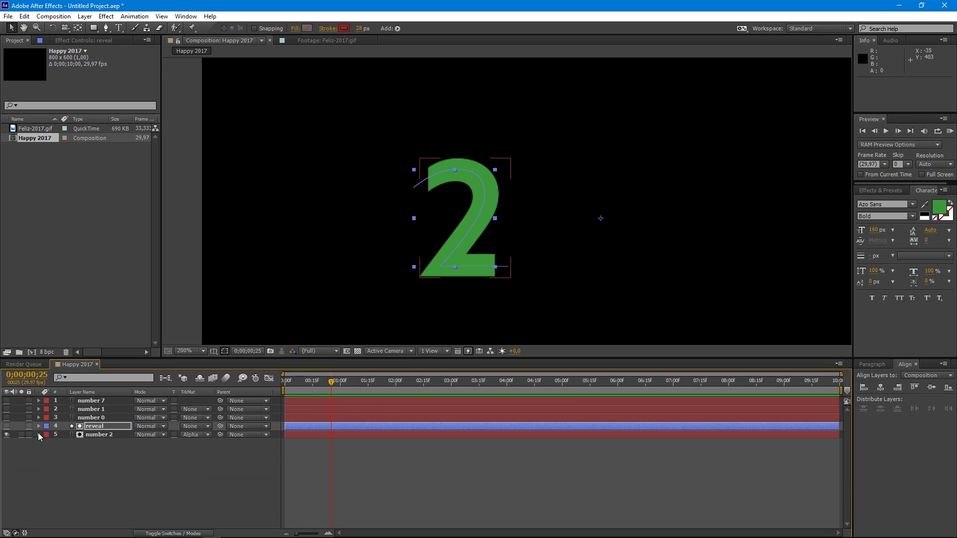
ctrl+click(100, 433)
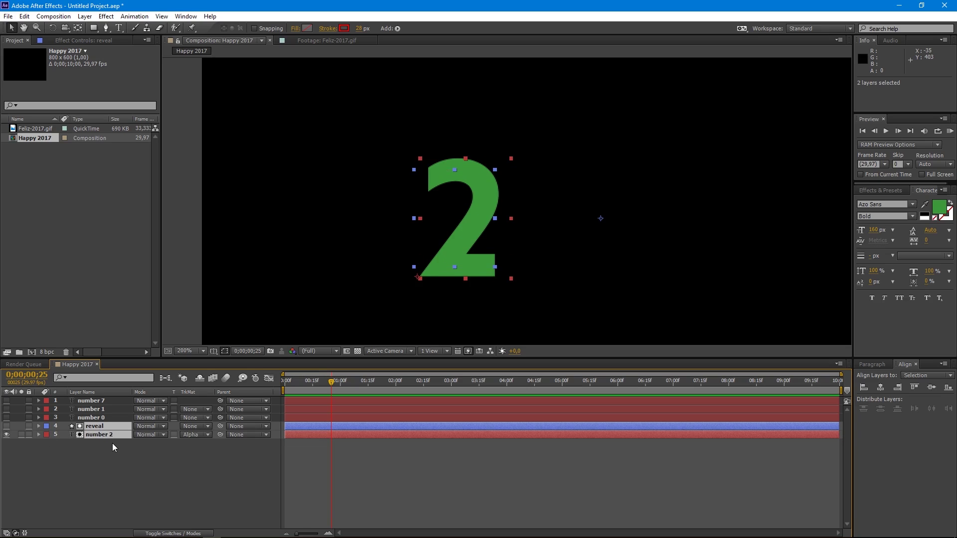
click(84, 15)
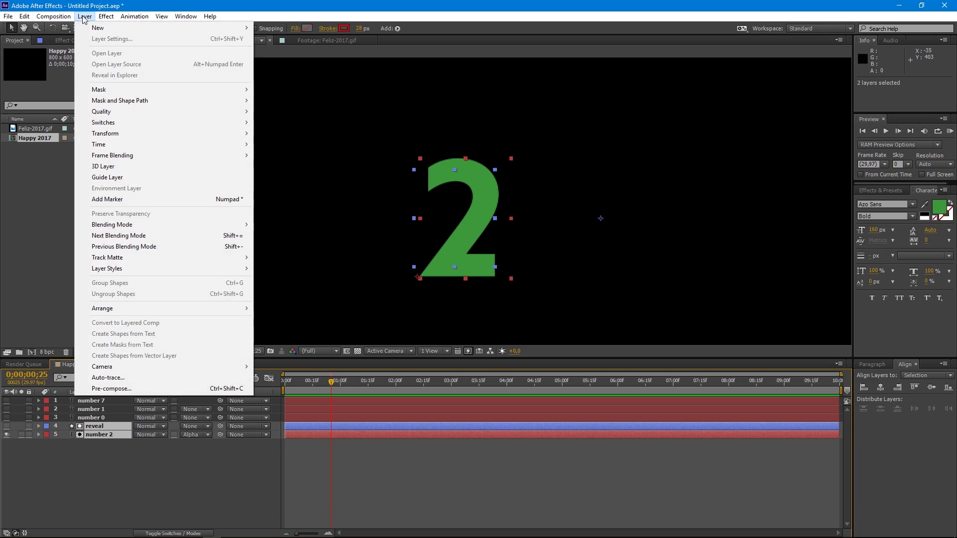
click(111, 388)
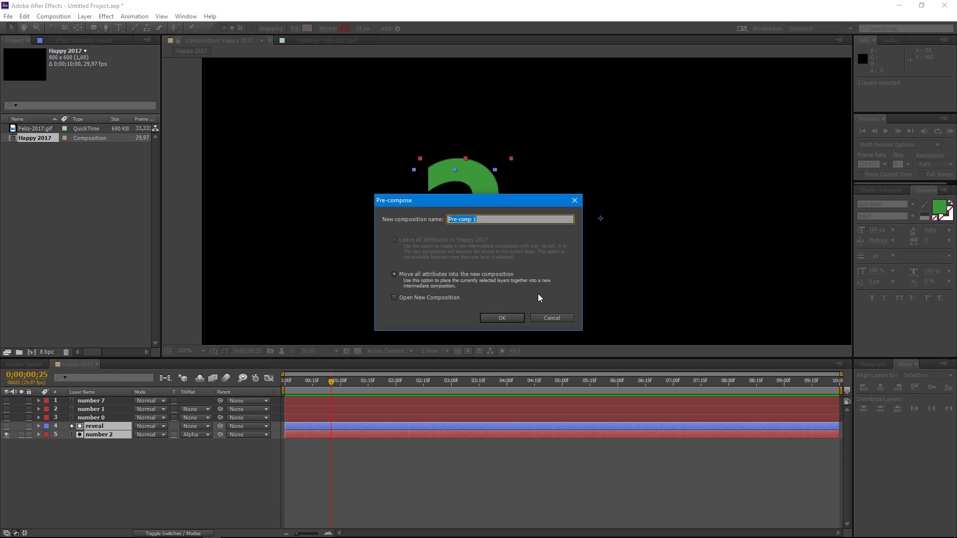
key(Caps_Lock)
text(NUMBER 2)
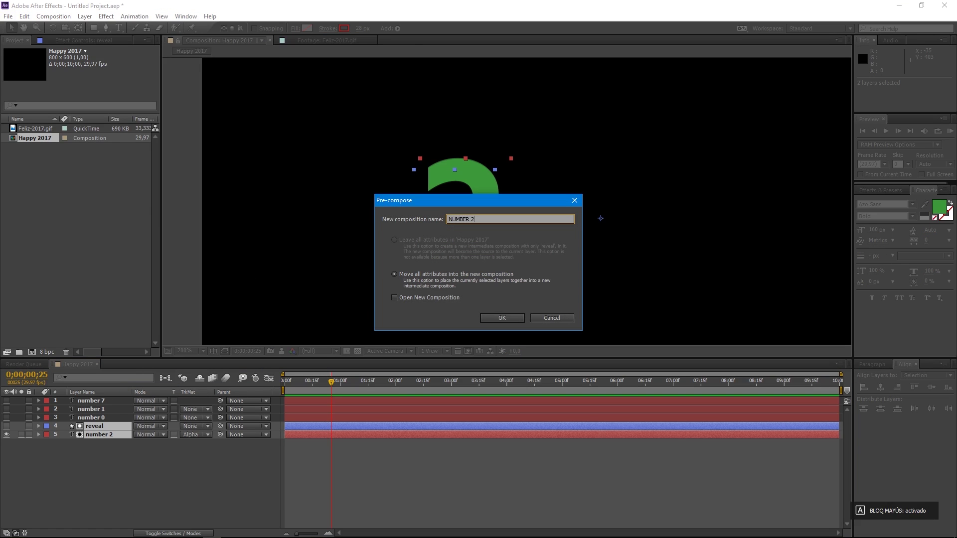
key(Caps_Lock)
click(519, 315)
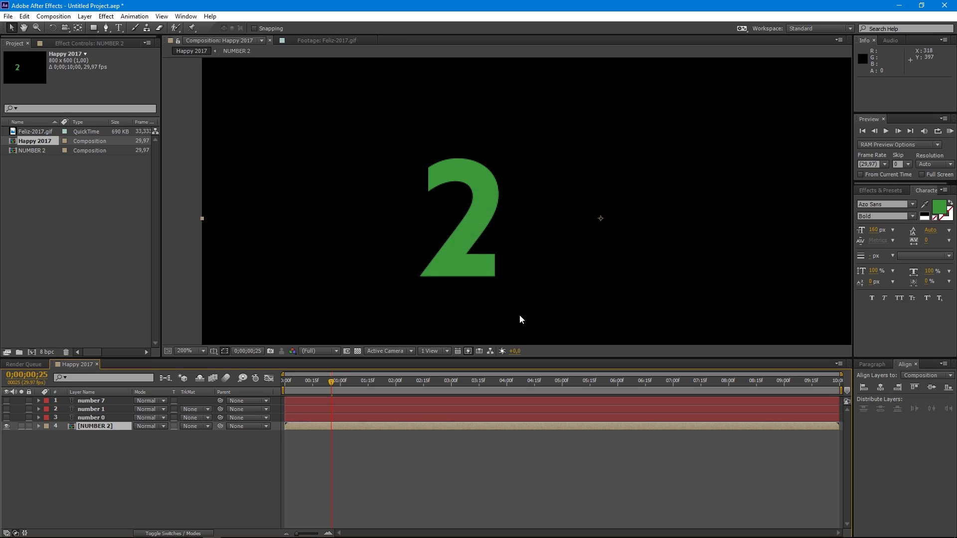
- Inside the NUMBER 2 precomp, change the 2's text fill colour to FDC606 yellow
double_click(71, 425)
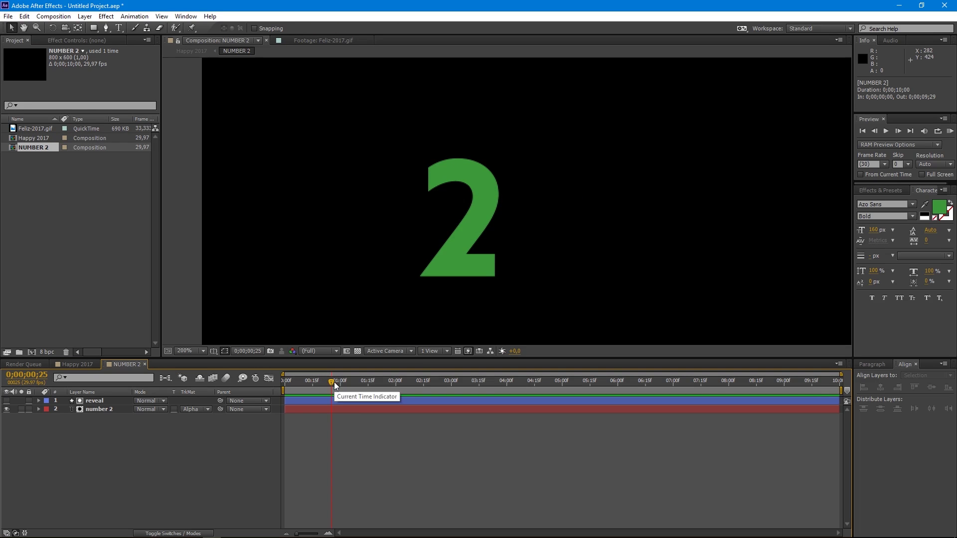
drag(334, 382, 353, 393)
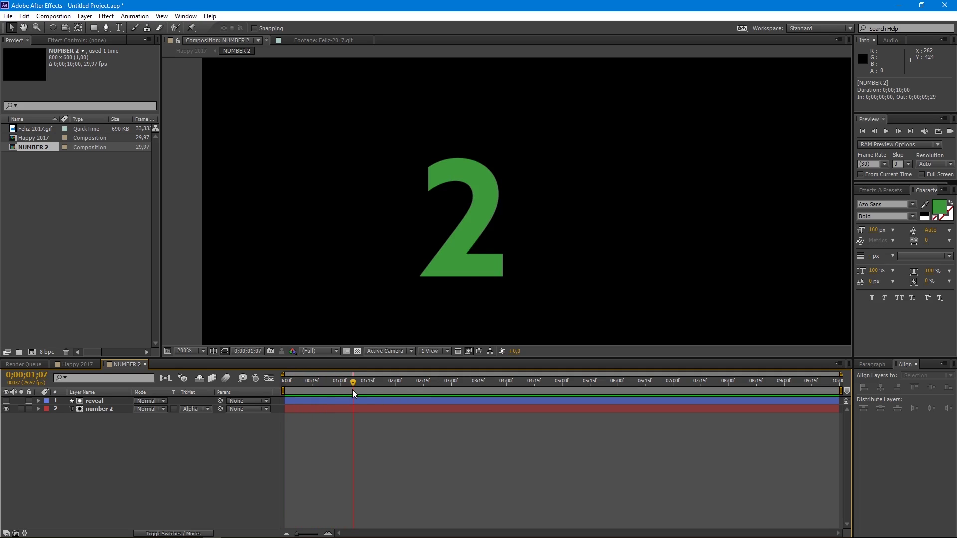
click(107, 409)
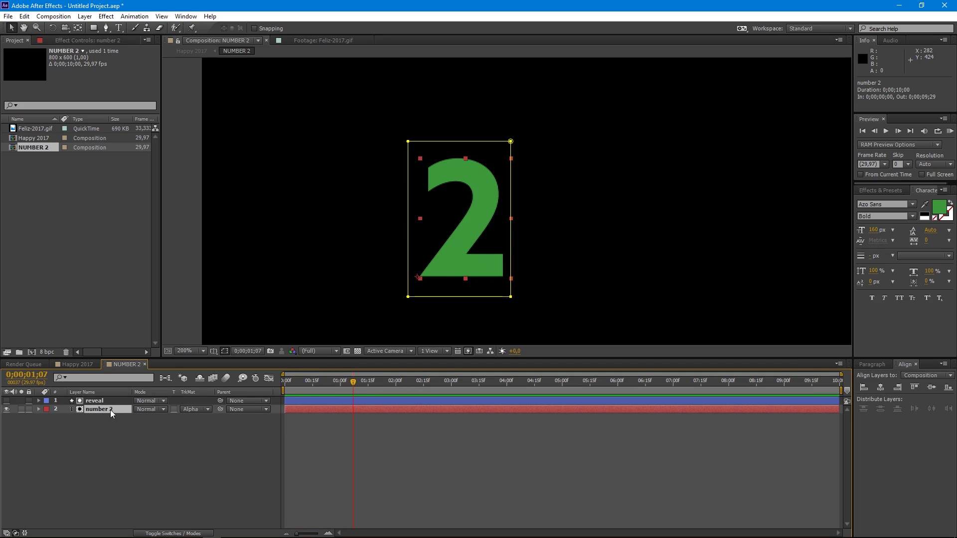
click(938, 208)
drag(485, 181, 442, 221)
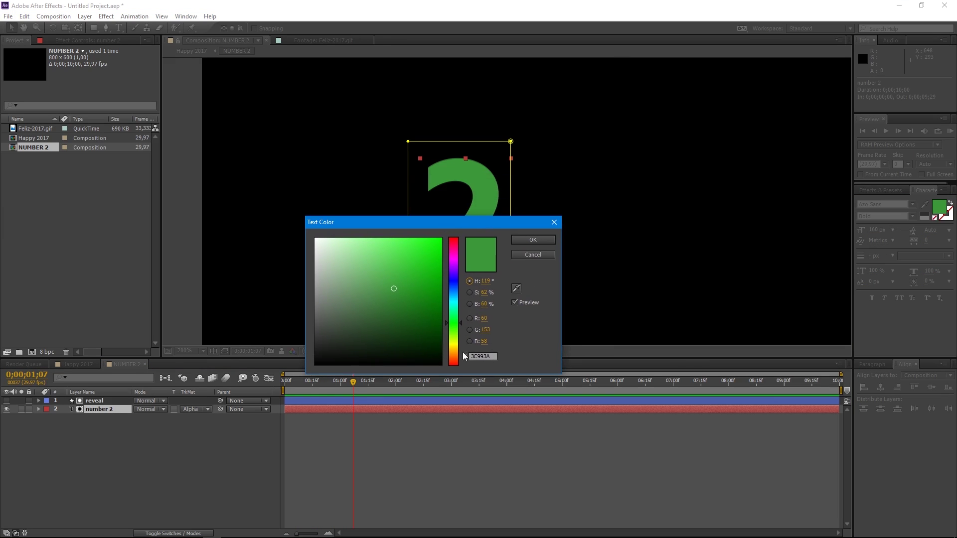
click(497, 356)
text(F)
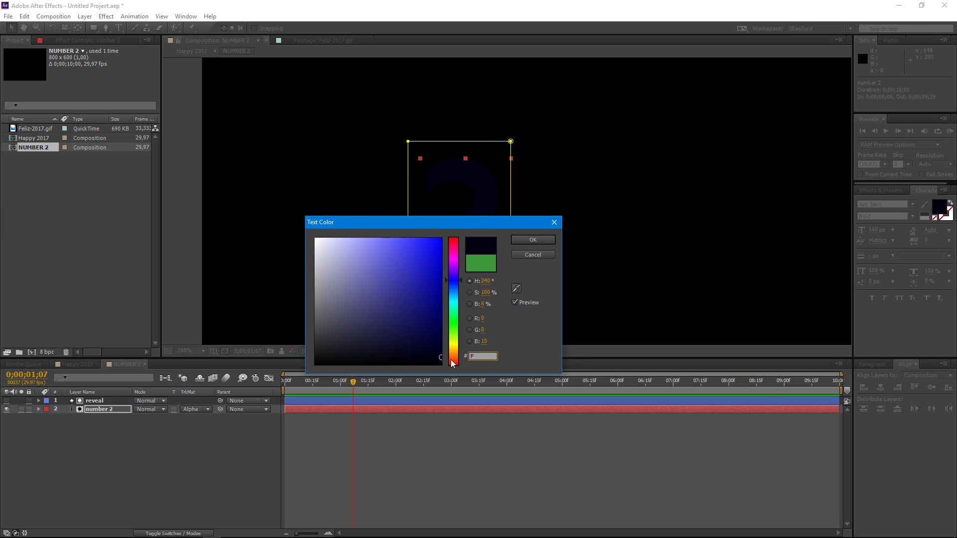
text(DC606)
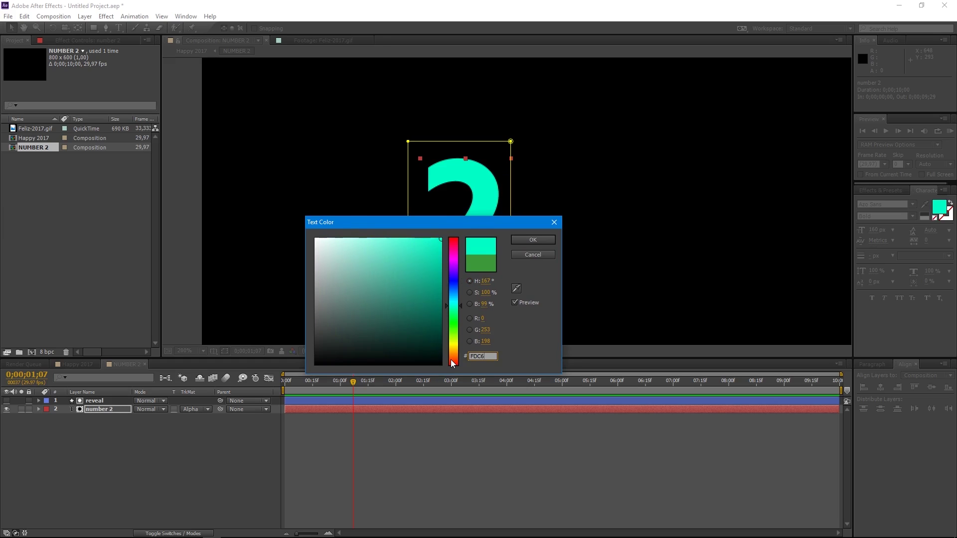
click(526, 237)
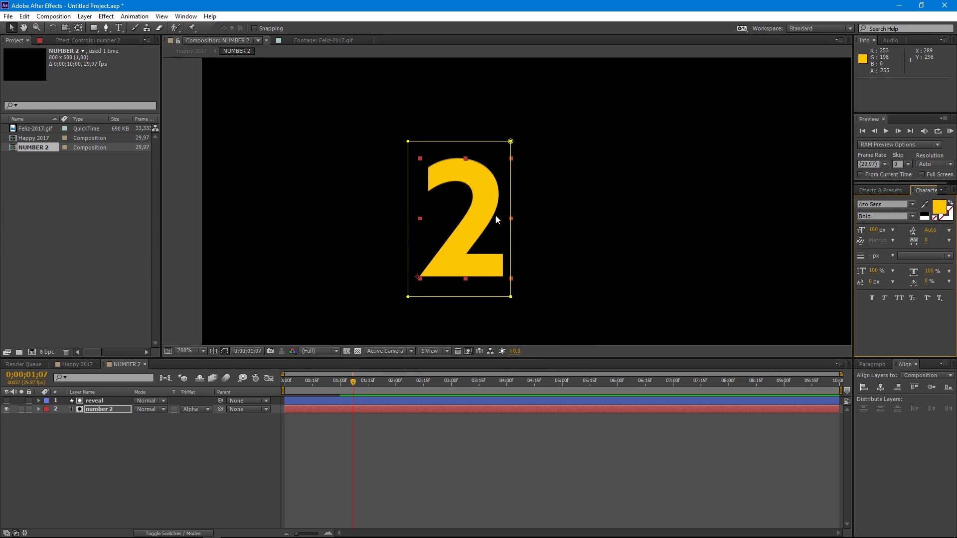
- Duplicate the reveal and number 2 layers and shift the copies one frame later
click(97, 411)
shift+click(94, 400)
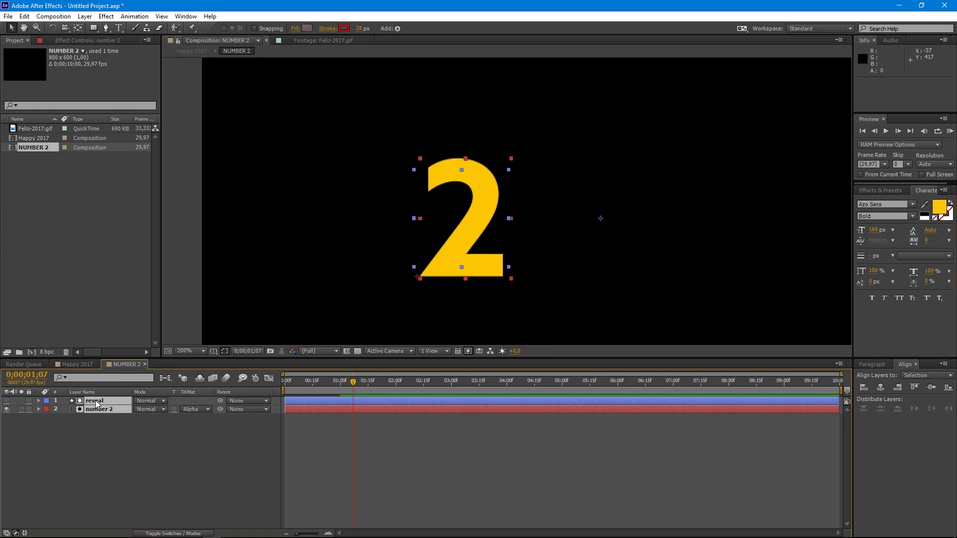
key(ctrl+d)
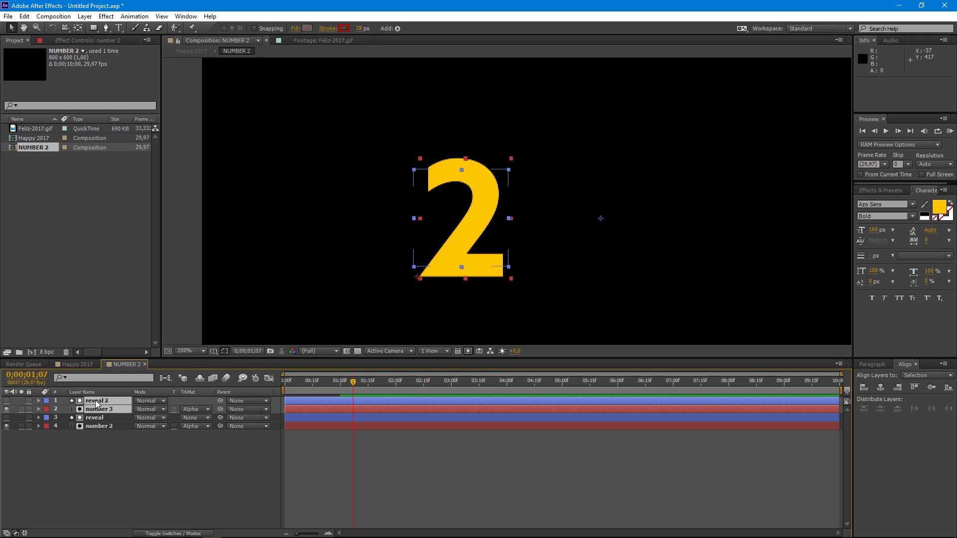
key(alt+Page_Down)
key(alt+Page_Down)
key(alt+Page_Down)
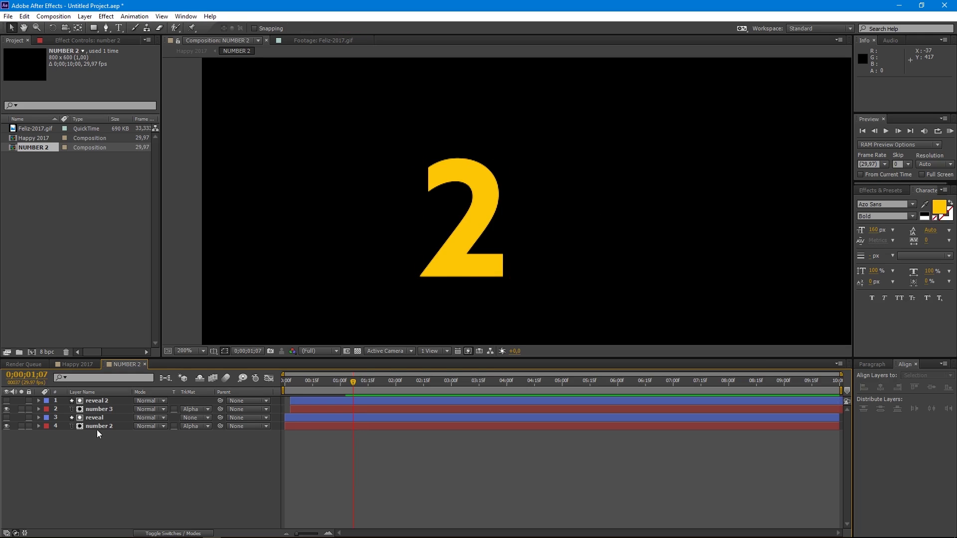
- Set number 3's text fill to F3D8A0, then select the new reveal 2 and number 3 pair
click(100, 409)
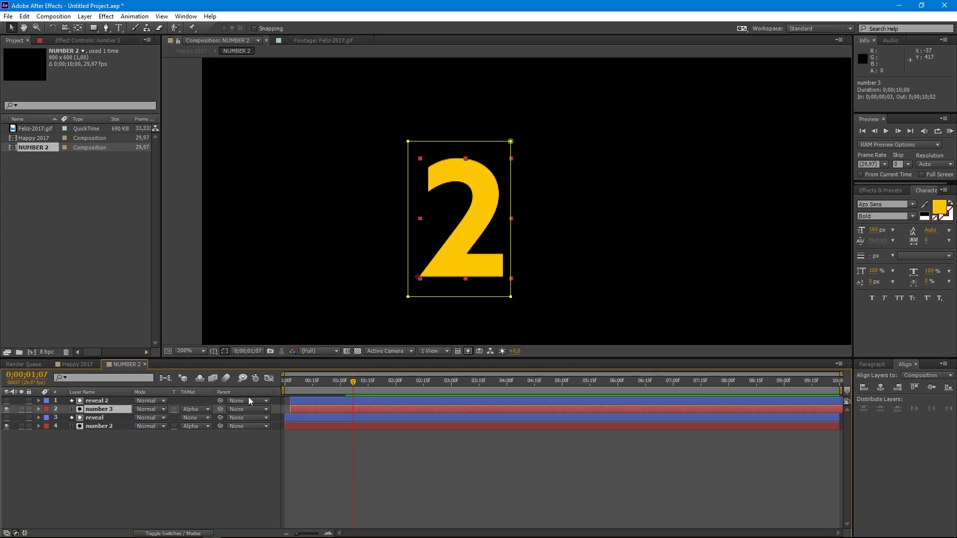
click(939, 207)
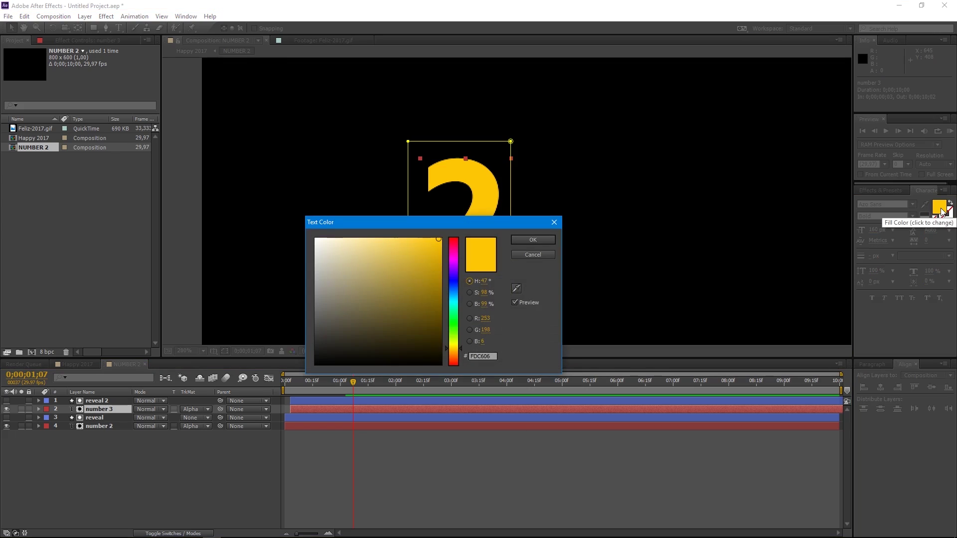
click(488, 356)
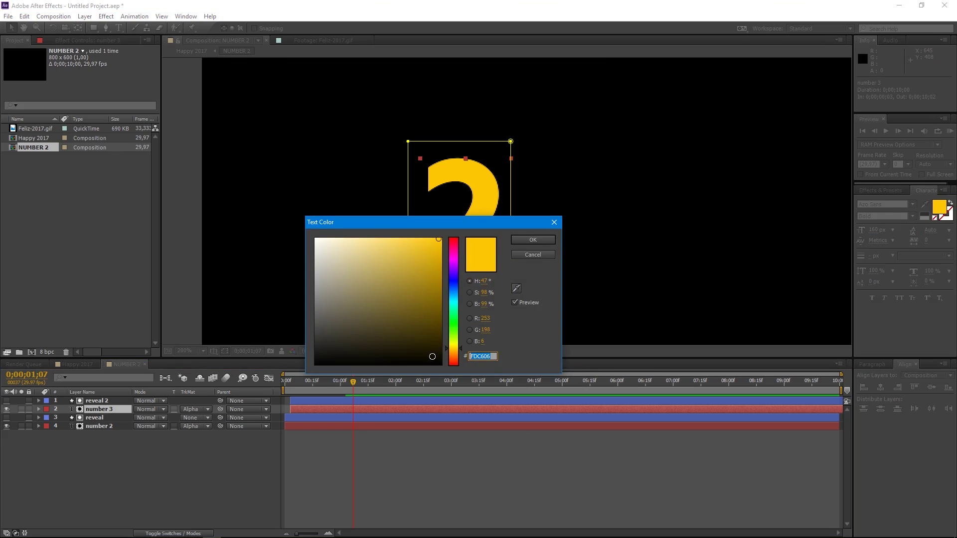
text(F3D)
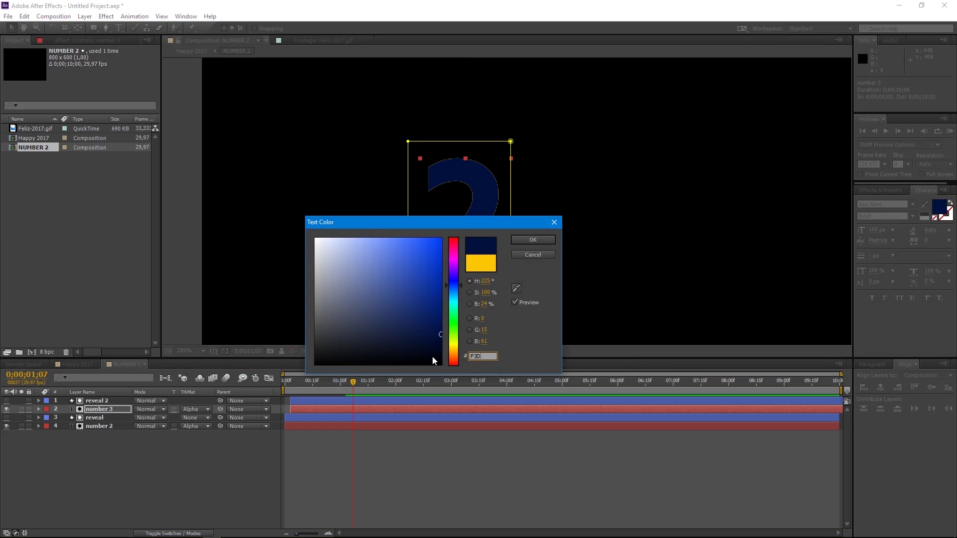
text(8A0)
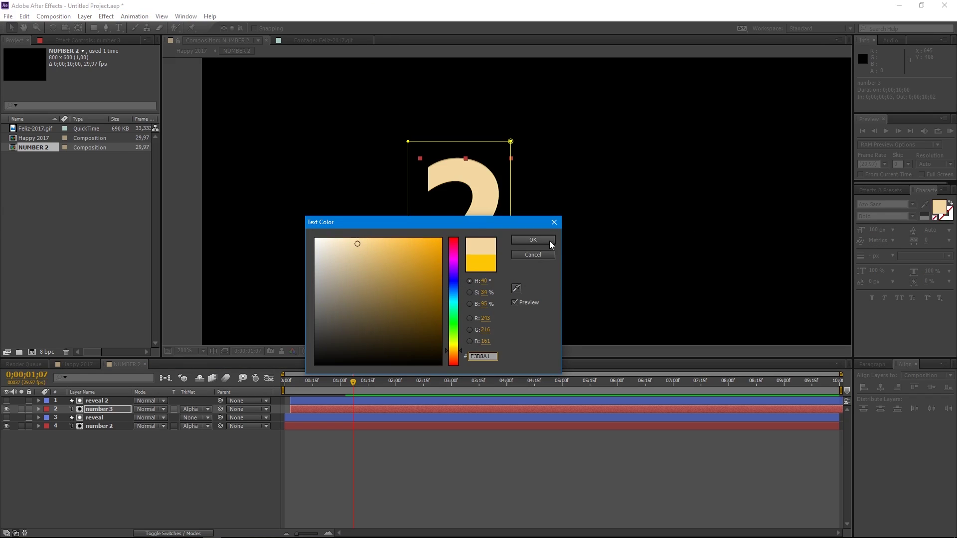
click(549, 240)
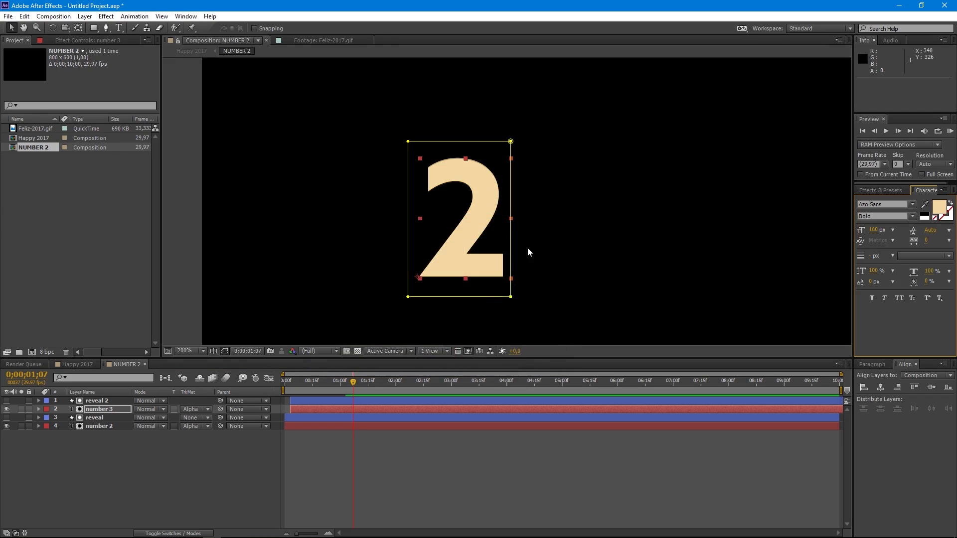
click(105, 409)
shift+click(107, 402)
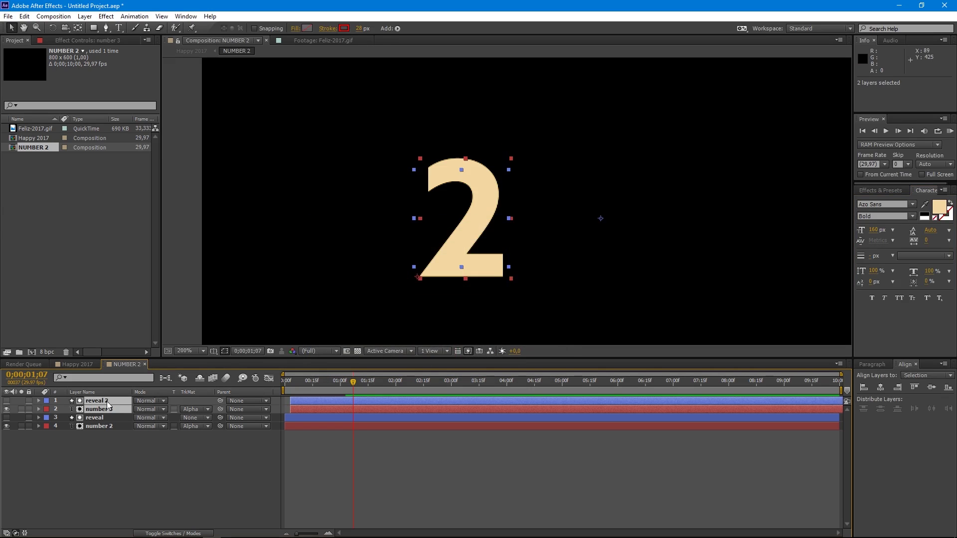
- Duplicate reveal 2 and number 3 and delay the new copies by one frame
key(ctrl+d)
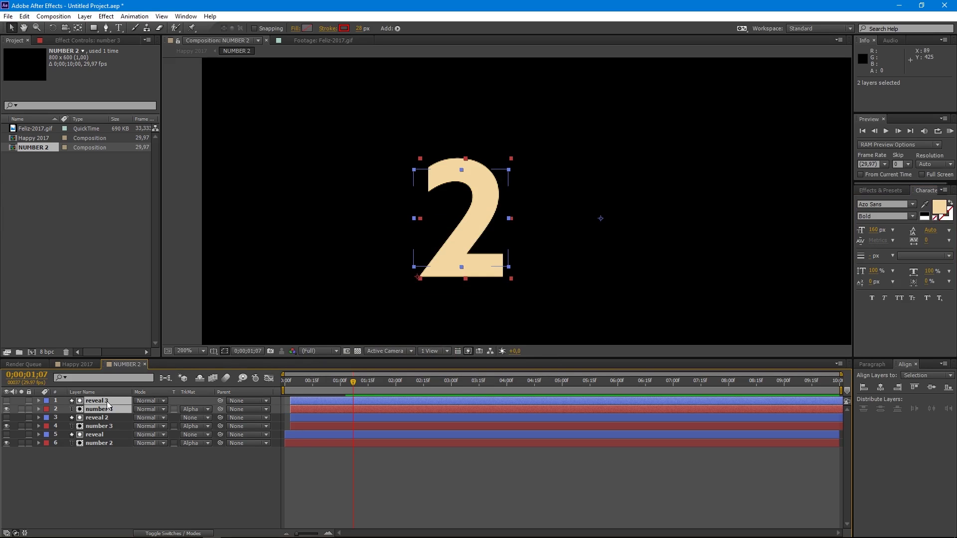
key(alt+Page_Down)
key(alt+Page_Down)
key(alt+Page_Down)
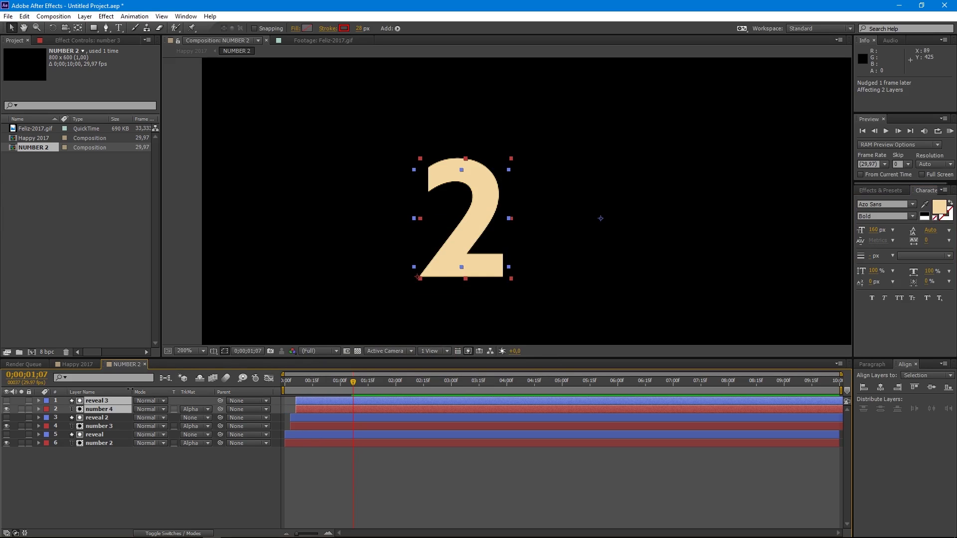
click(96, 448)
click(99, 409)
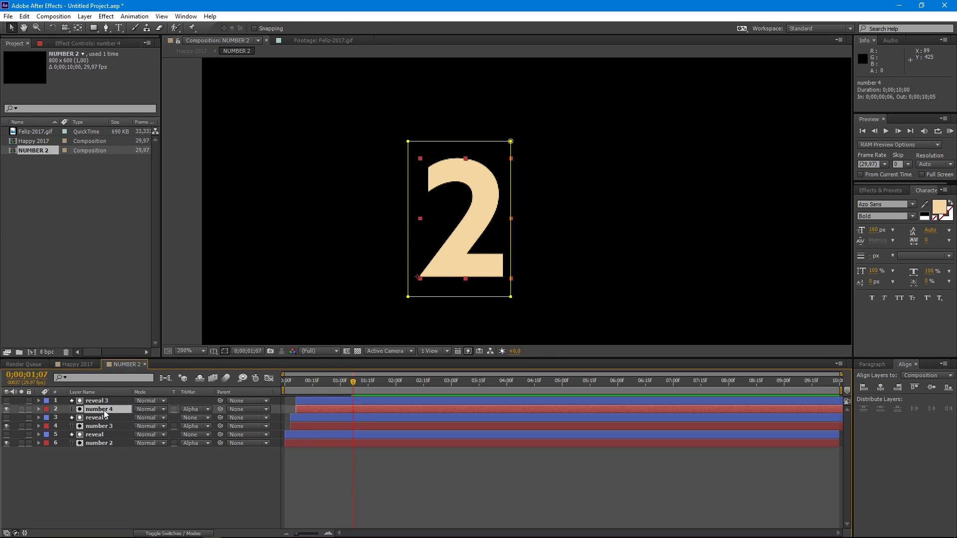
- Give number 4 a golden tan fill and preview the layered stroke reveal
click(938, 210)
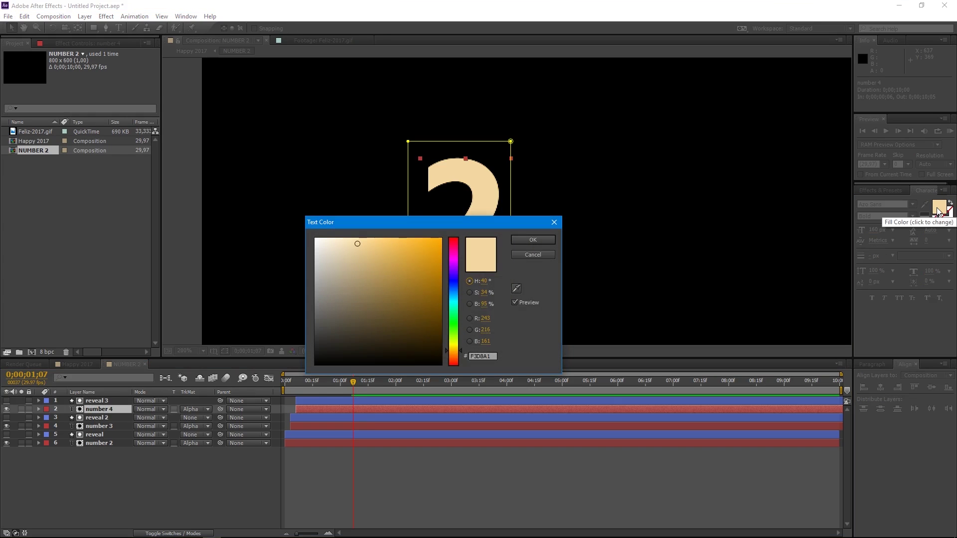
click(491, 357)
text(00EBBD)
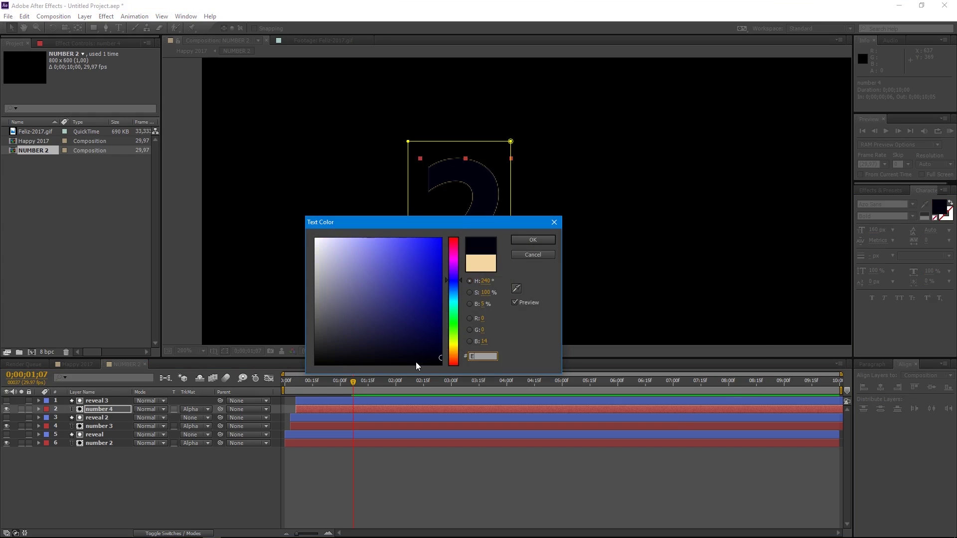
text(ECBE6A)
click(533, 239)
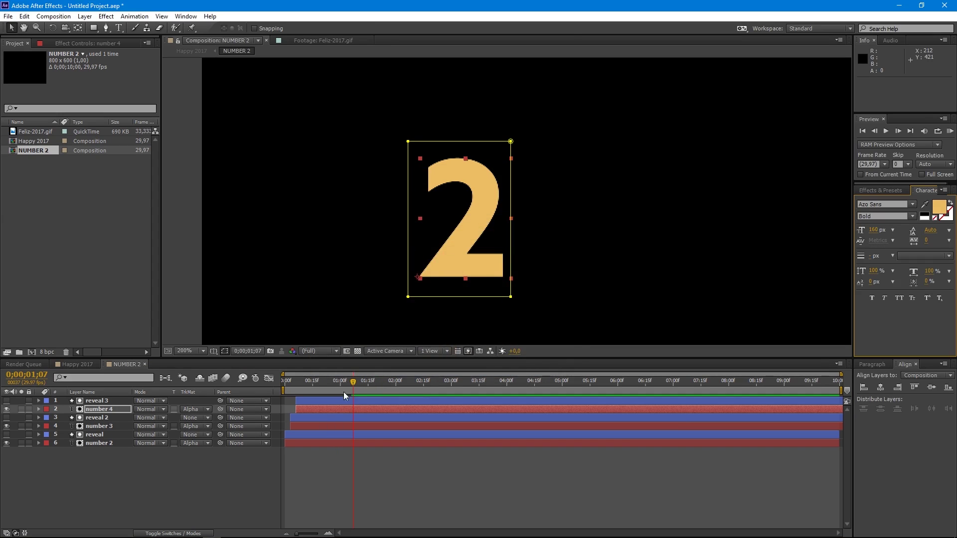
drag(350, 384, 322, 389)
key(space)
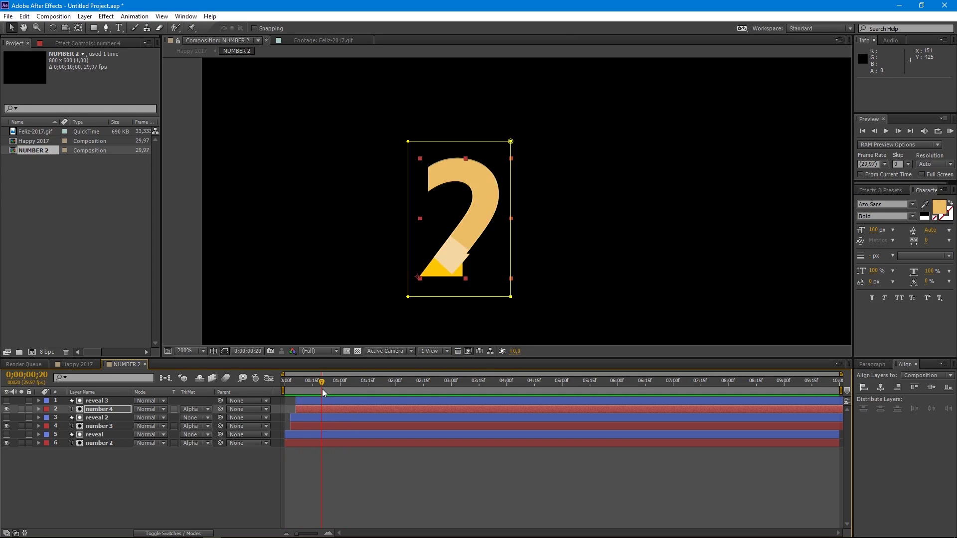
- Stop the preview, return to Happy 2017 fitted in view, and make number 0 visible
key(space)
click(95, 362)
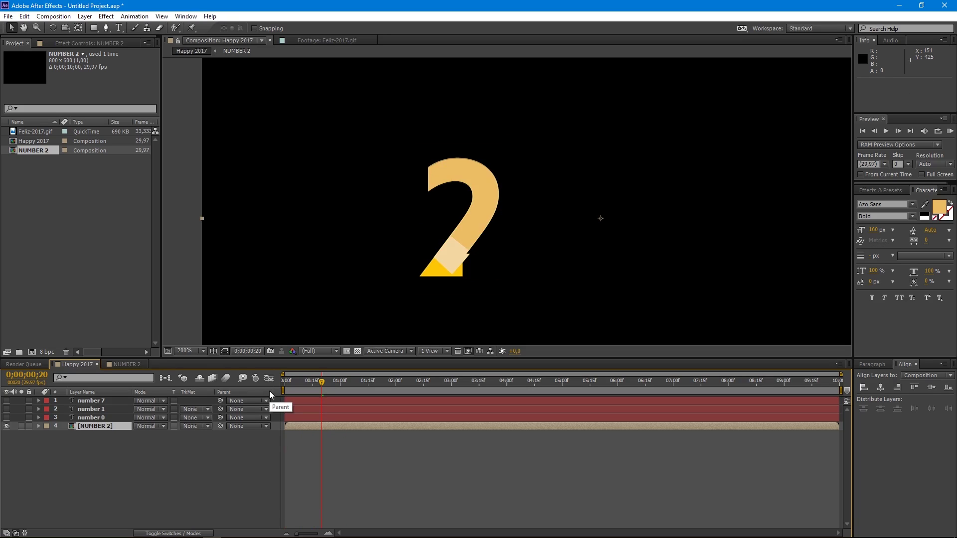
key(comma)
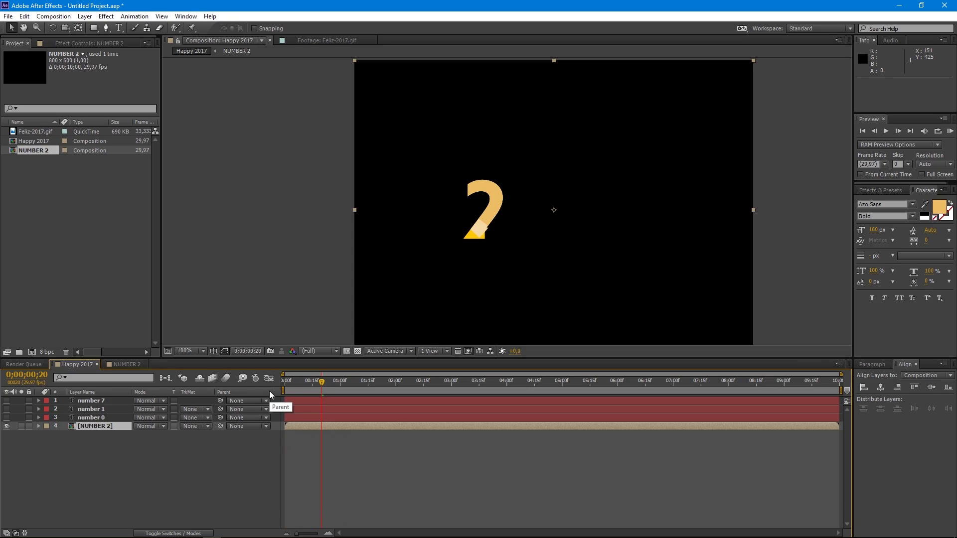
click(85, 415)
click(7, 419)
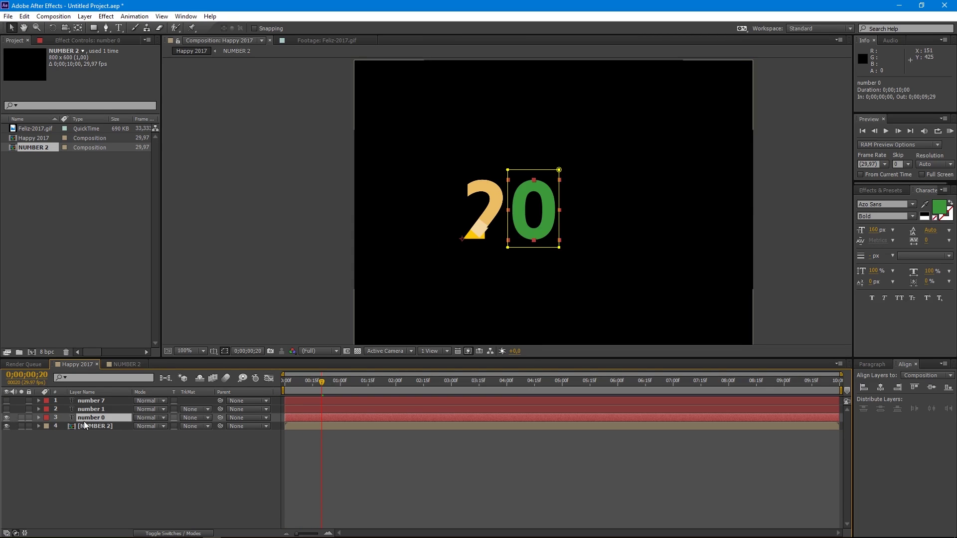
click(89, 459)
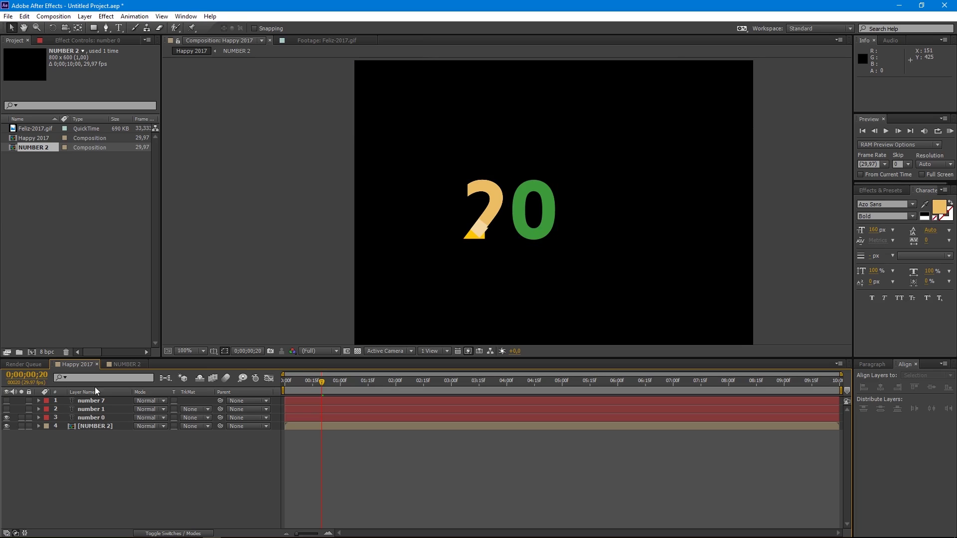
click(107, 28)
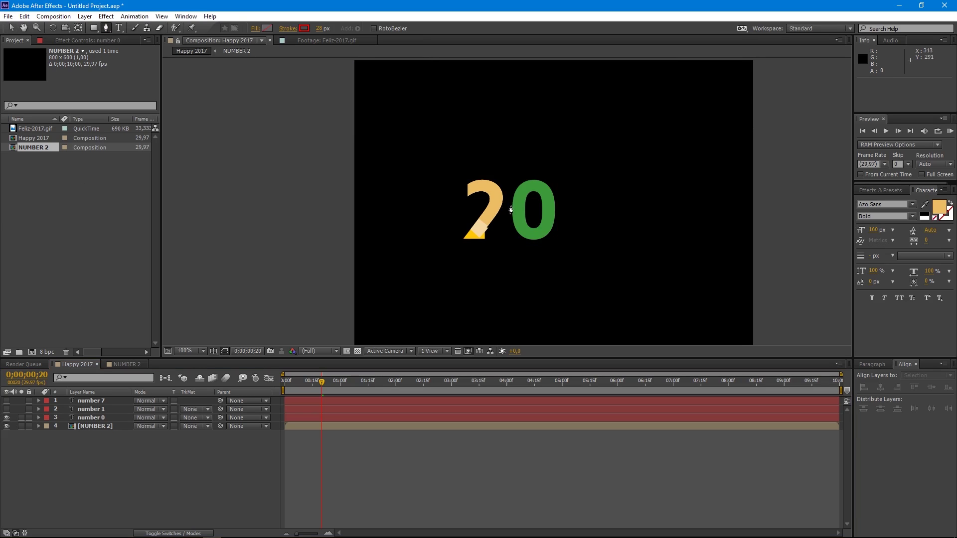
- Trace a closed pen path around the 0, starting and ending at its top
scroll(533, 219, up, 1)
drag(594, 213, 393, 153)
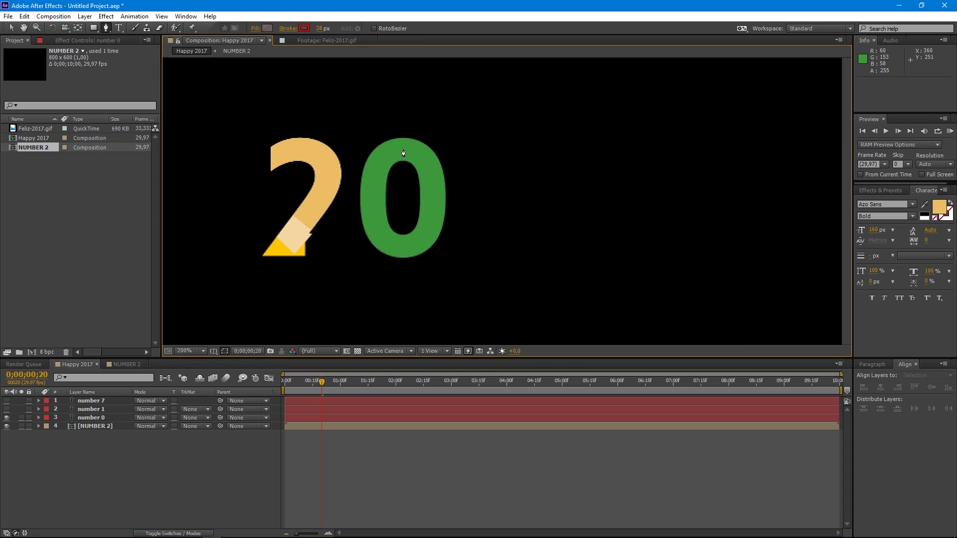
drag(403, 149, 414, 149)
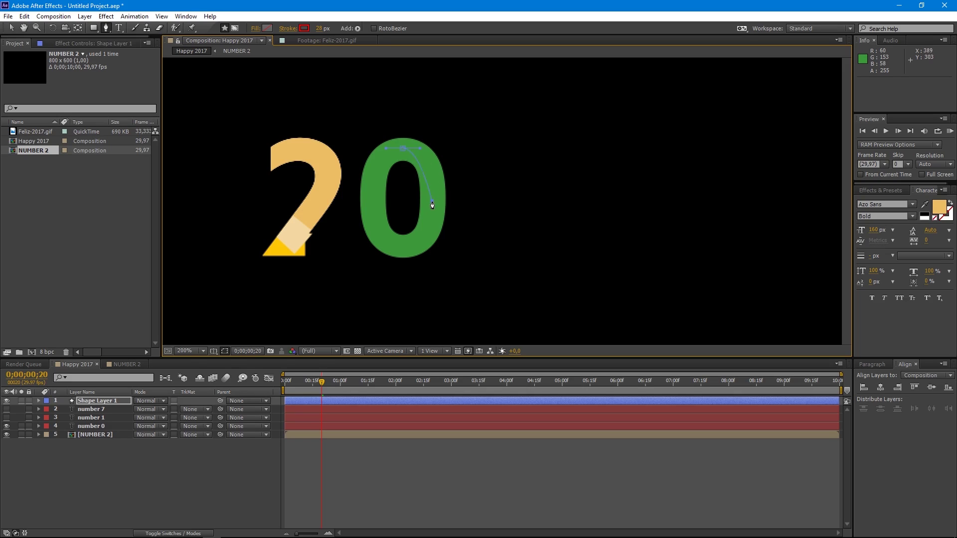
drag(432, 201, 395, 246)
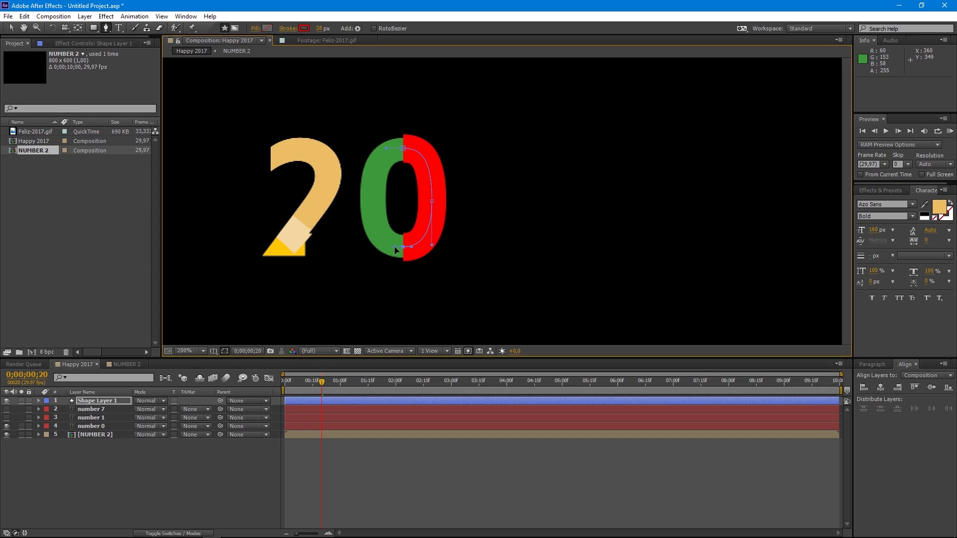
click(375, 198)
click(376, 154)
click(403, 148)
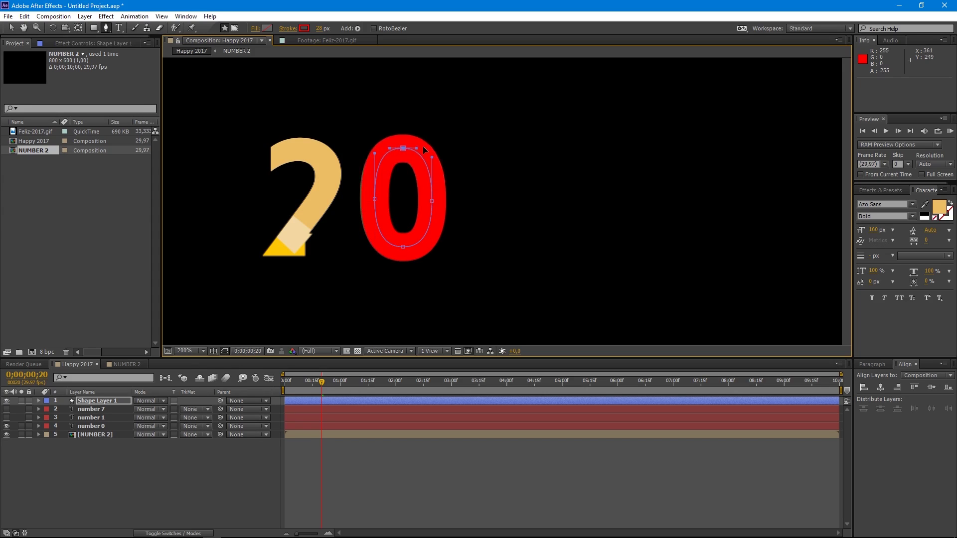
- Adjust the path's left and right middle vertices, then deselect the shape layer
click(375, 199)
click(432, 202)
click(227, 474)
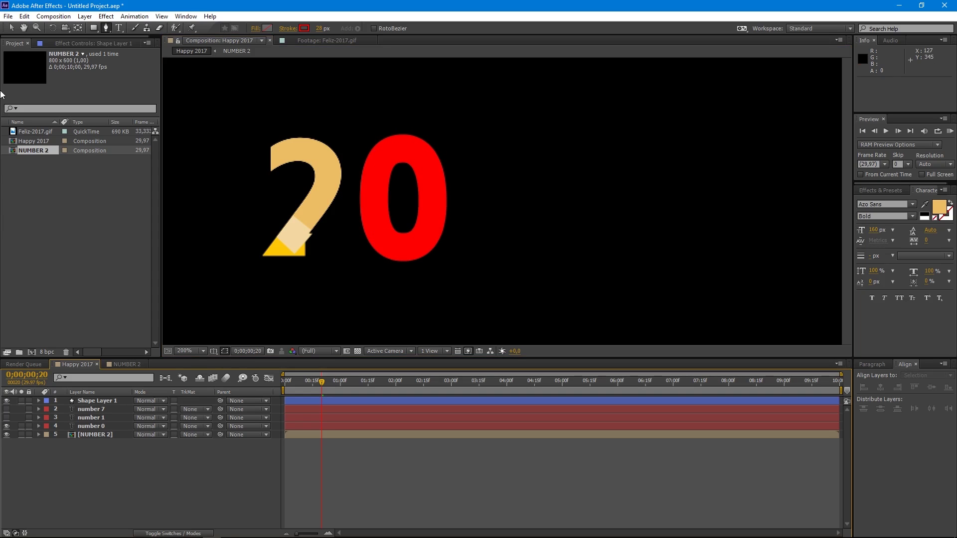
click(11, 28)
click(95, 409)
- Rename Shape Layer 1 to 'reveal'
click(95, 400)
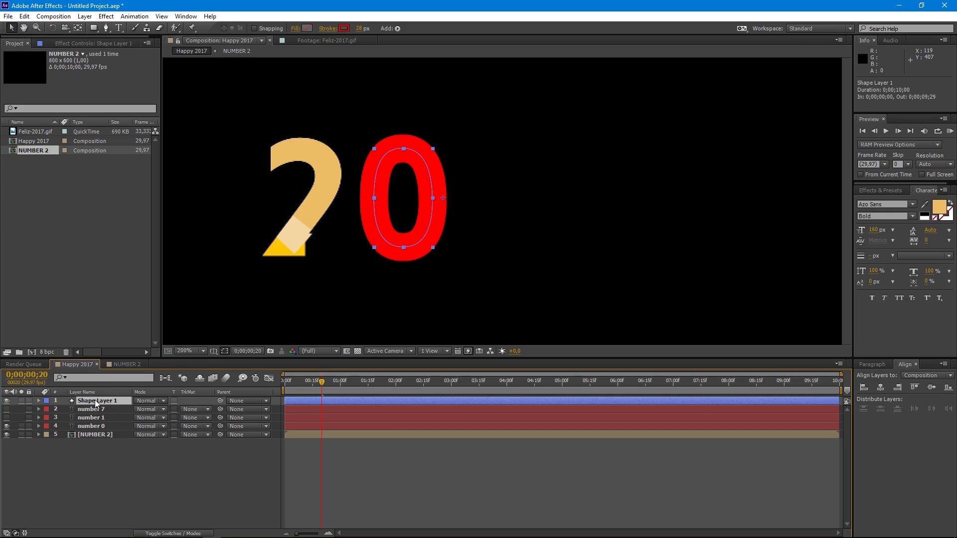
key(Return)
text(reveal)
key(Return)
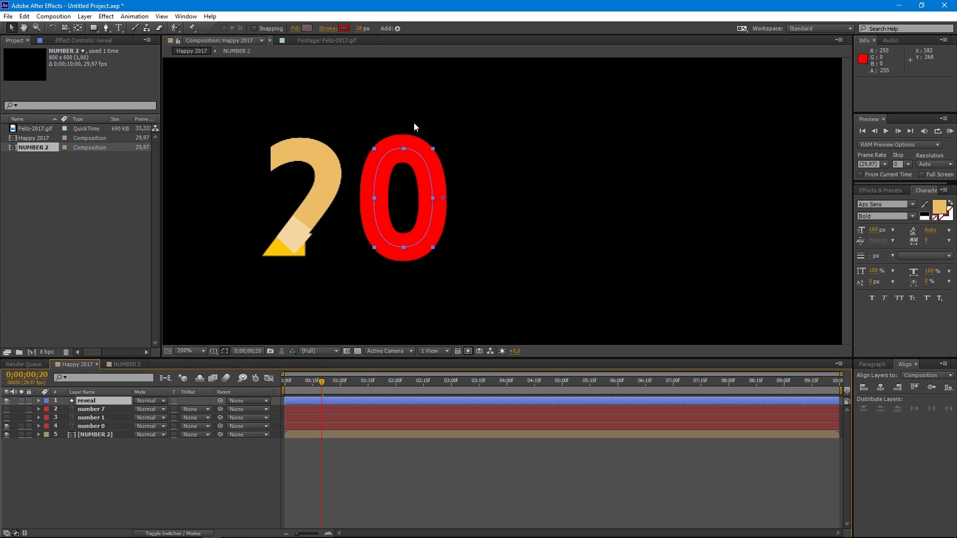
- Add Trim Paths to the reveal layer and lower its End value
click(397, 28)
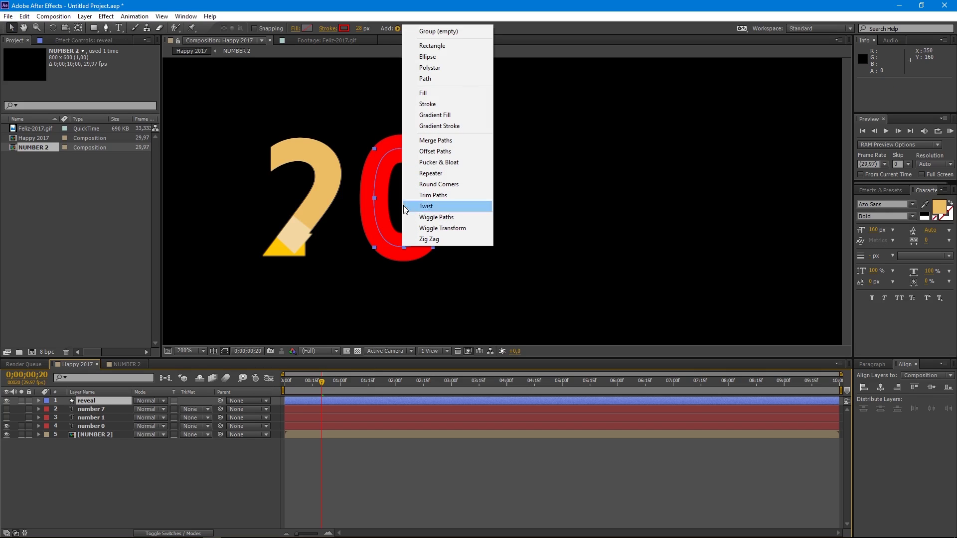
click(444, 197)
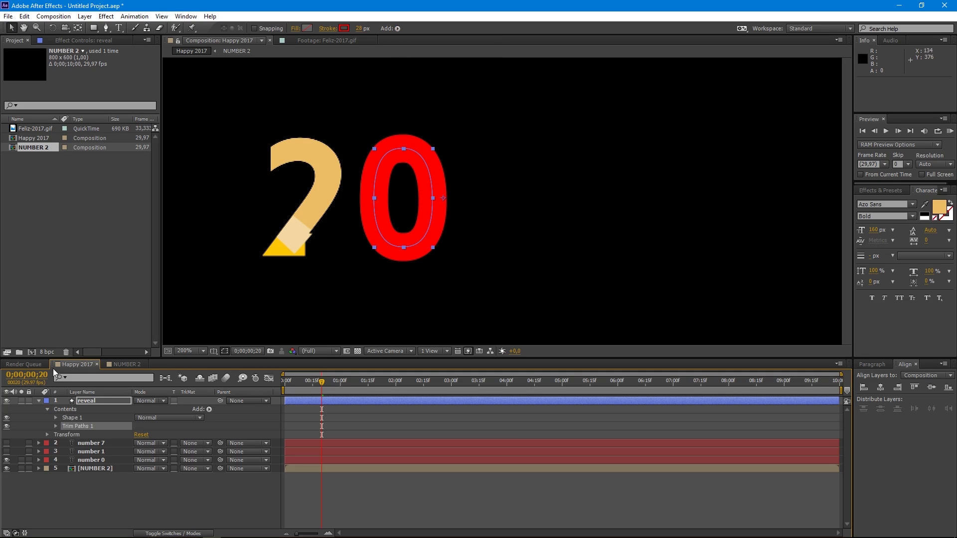
click(54, 426)
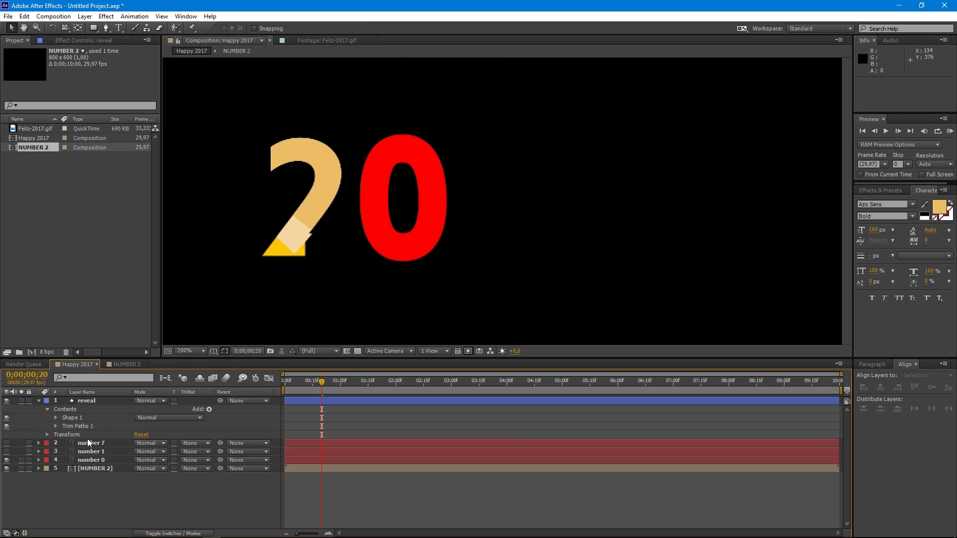
click(56, 426)
drag(142, 443, 115, 443)
click(403, 148)
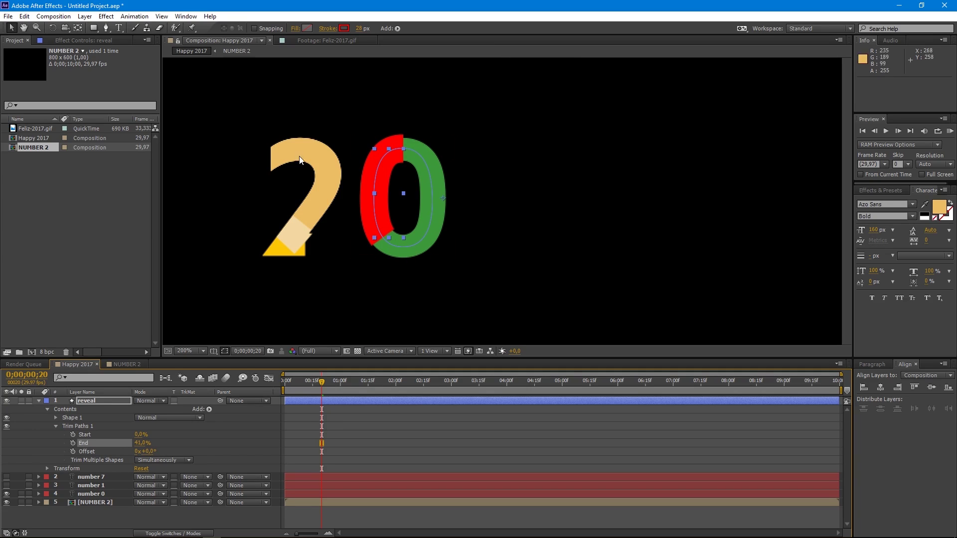
- Reverse the Shape 1 path direction and set Trim Paths End to 0%
click(64, 417)
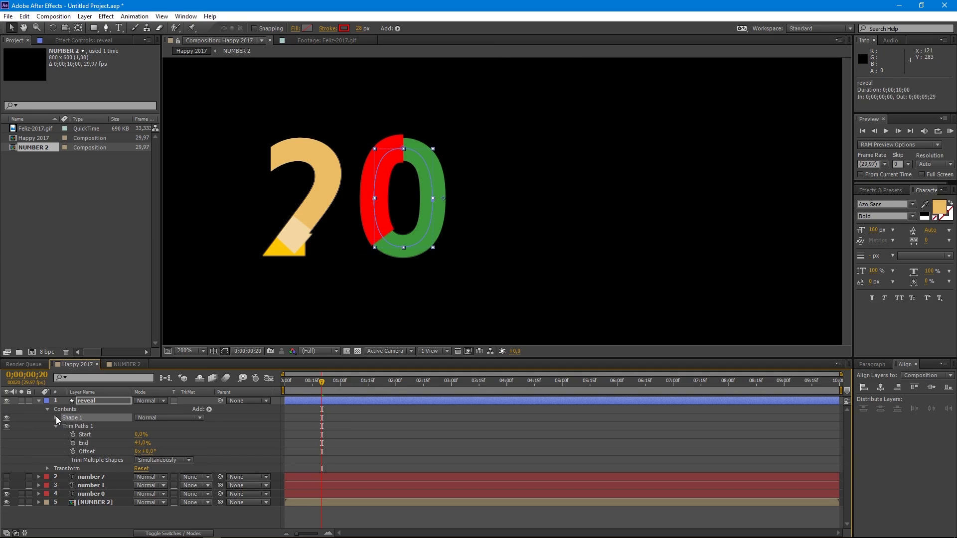
click(55, 417)
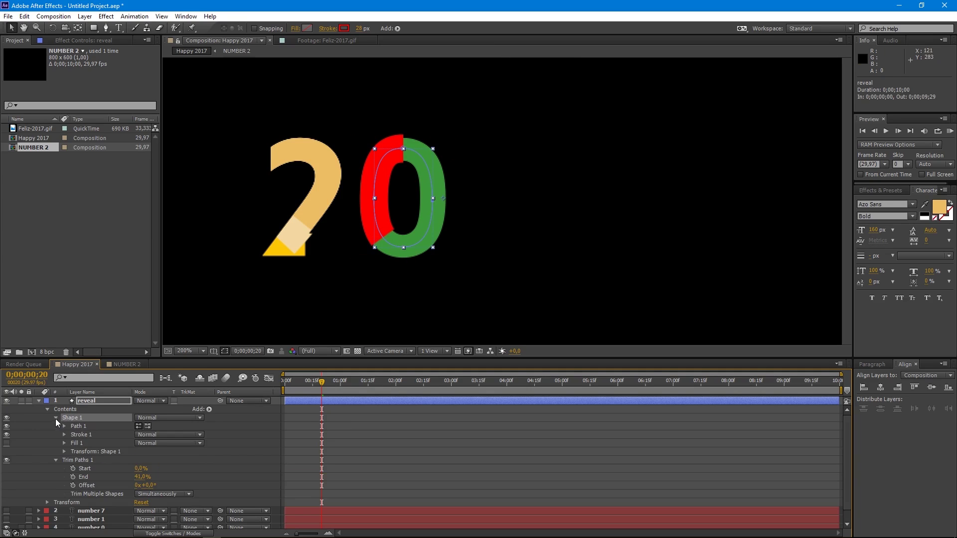
click(148, 426)
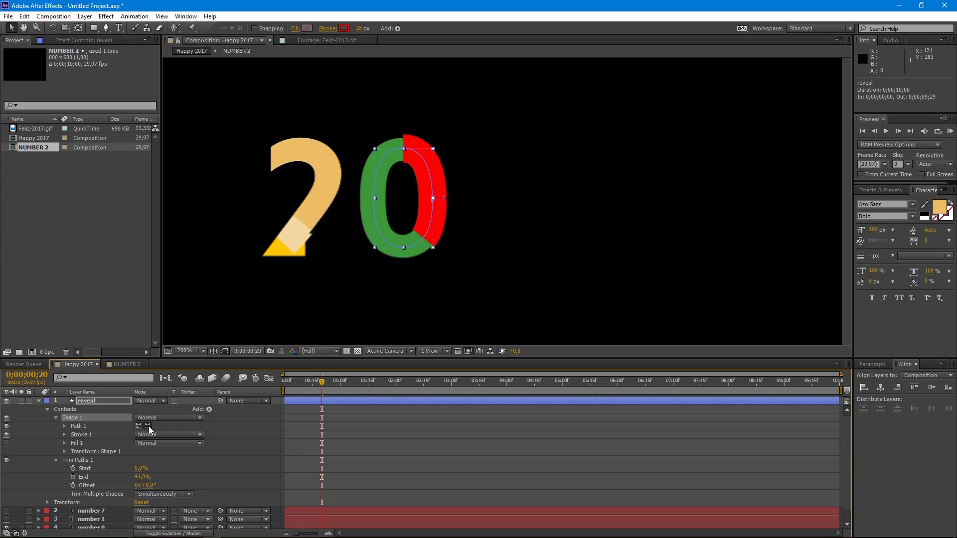
click(56, 418)
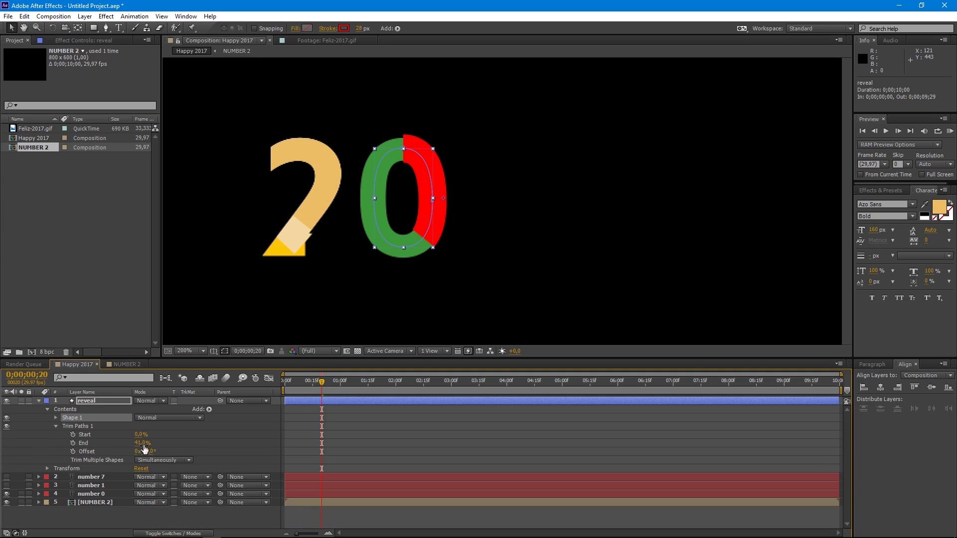
mouse_move(142, 443)
mouse_down()
mouse_move(98, 446)
mouse_move(121, 448)
mouse_up()
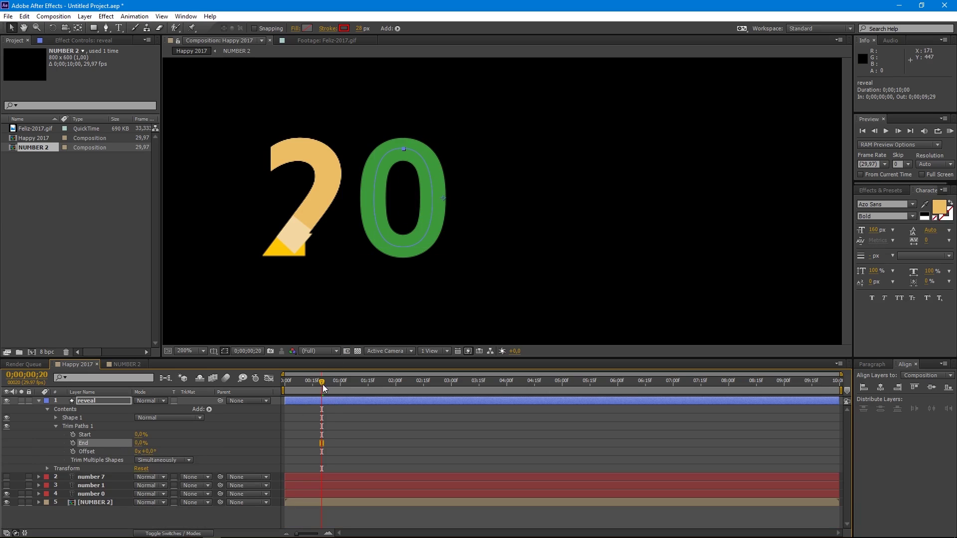
drag(324, 384, 284, 388)
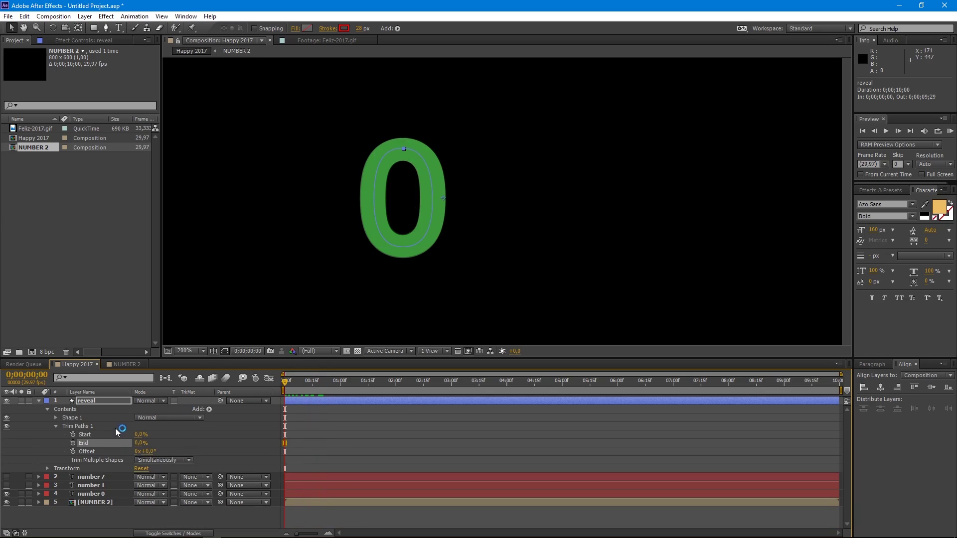
- Keyframe Trim Paths End at 0% at 0s and 100% at 1s
click(73, 443)
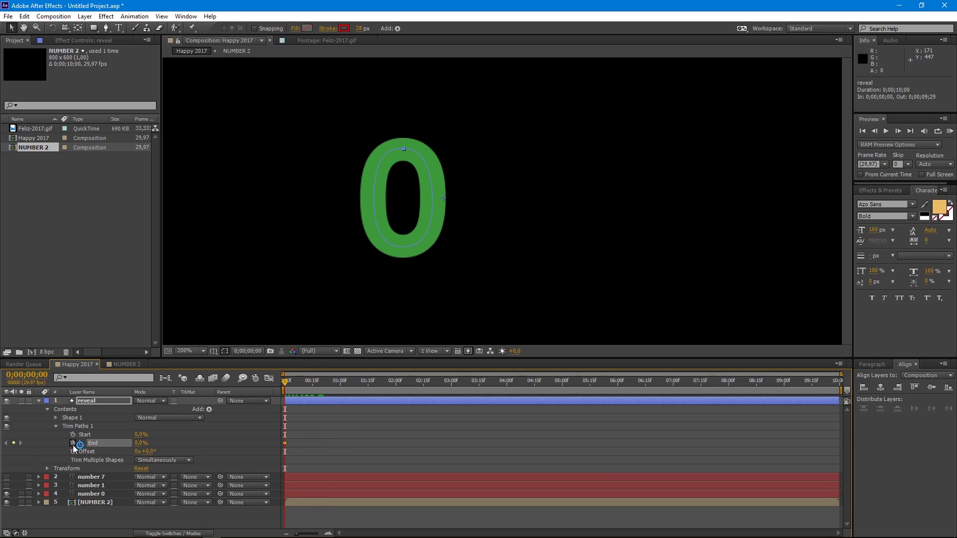
click(340, 382)
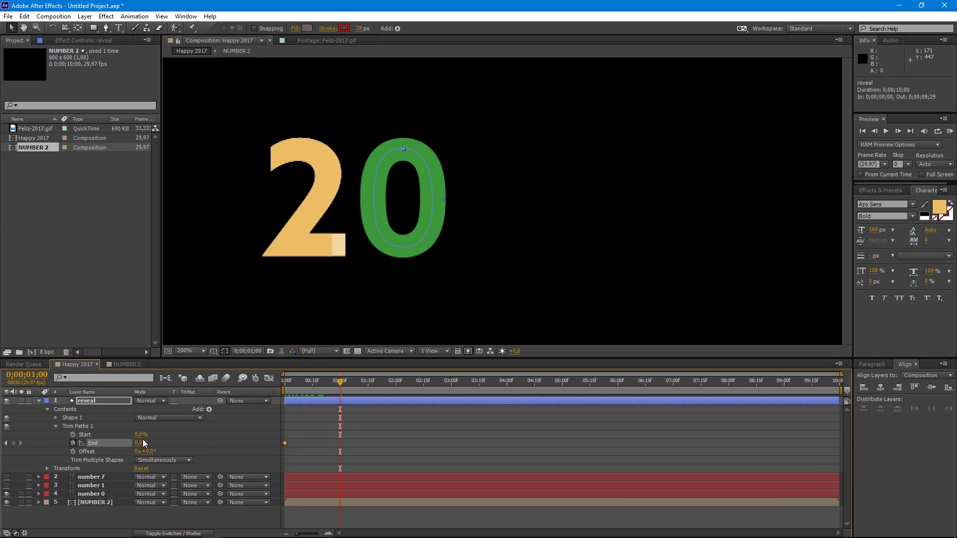
drag(142, 443, 248, 445)
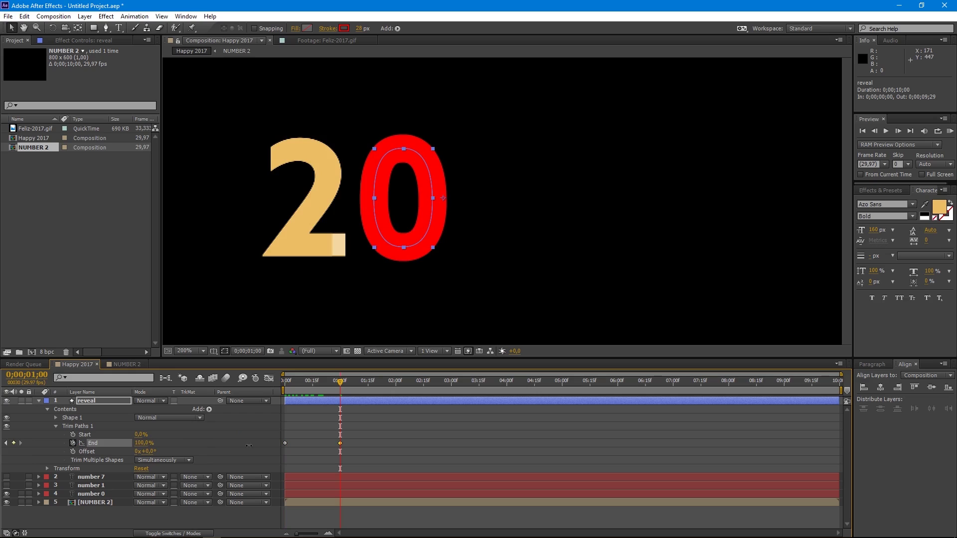
- Apply Easy Ease to the 1s keyframe and Easy Ease In to the 0s keyframe
right_click(339, 443)
mouse_move(371, 436)
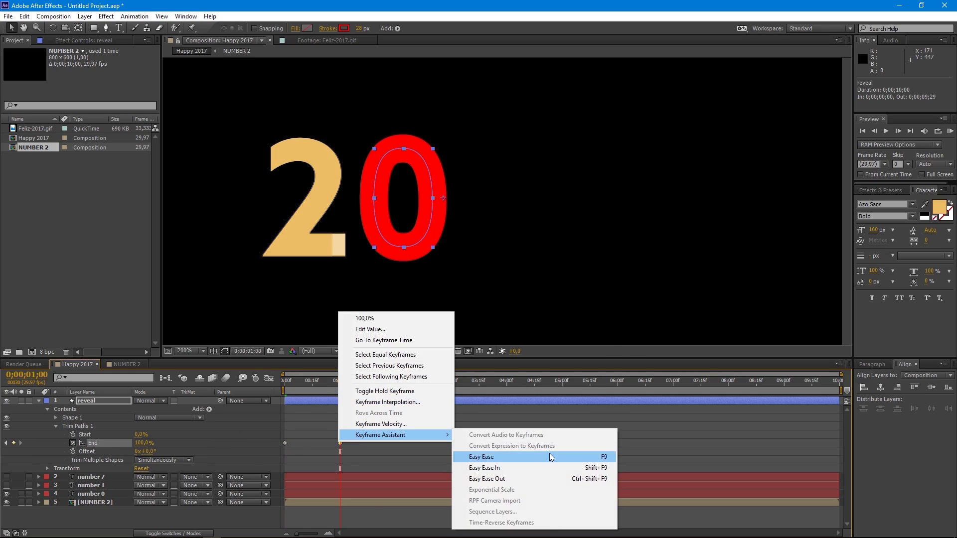
click(551, 457)
right_click(284, 443)
mouse_move(324, 436)
click(441, 469)
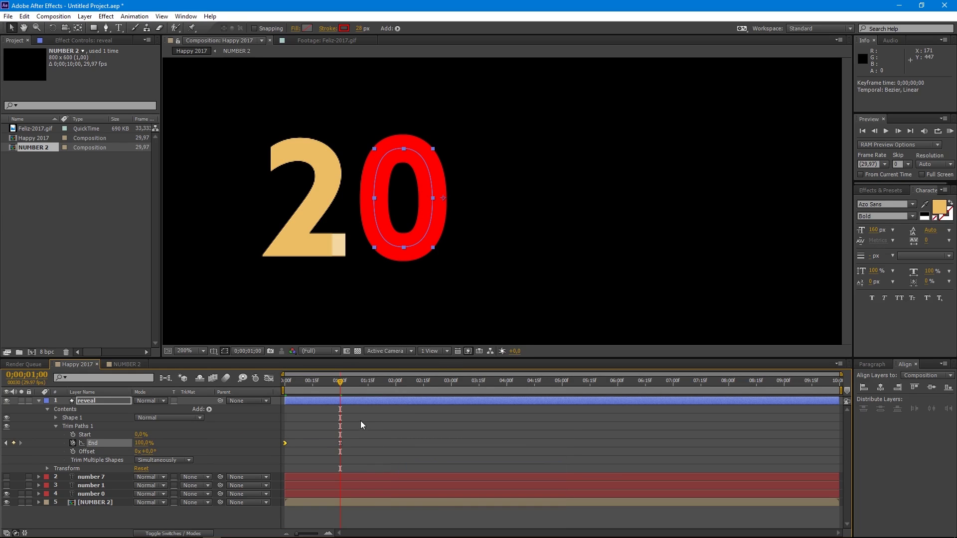
key(F2)
- Move reveal above number 0 and make it number 0's alpha matte
click(40, 401)
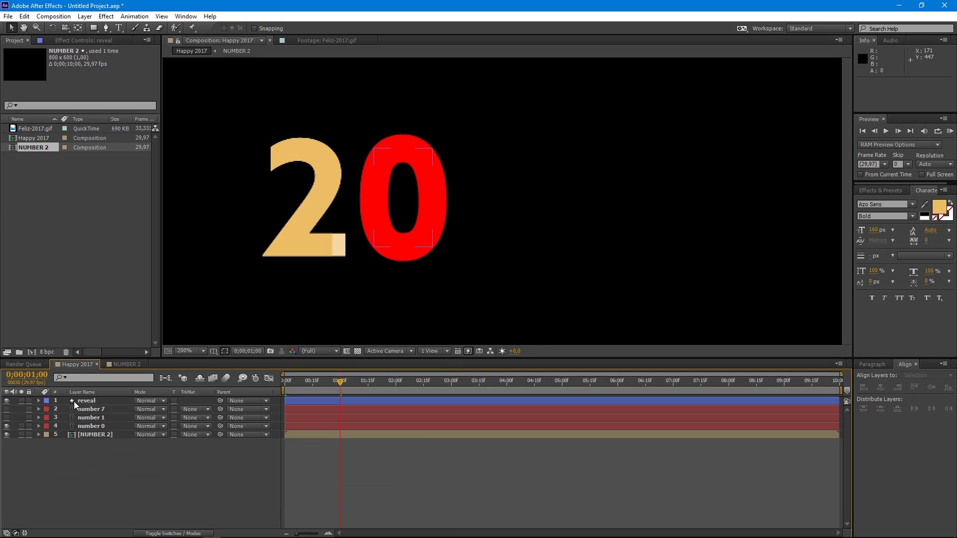
drag(76, 401, 92, 424)
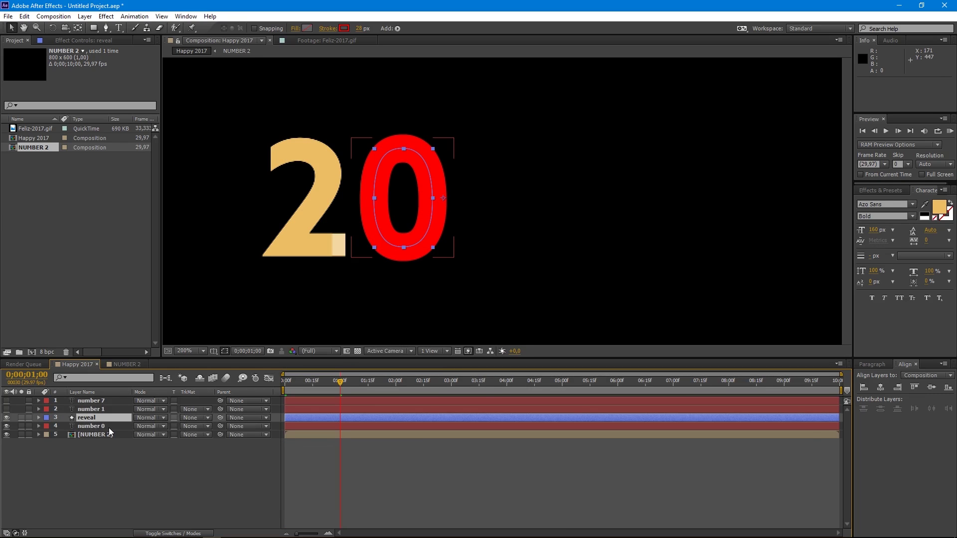
click(192, 426)
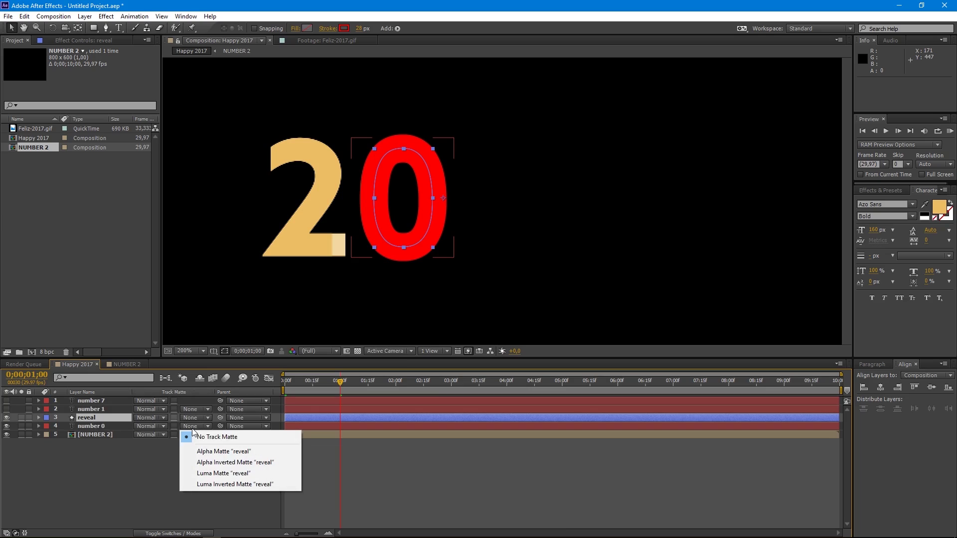
click(213, 452)
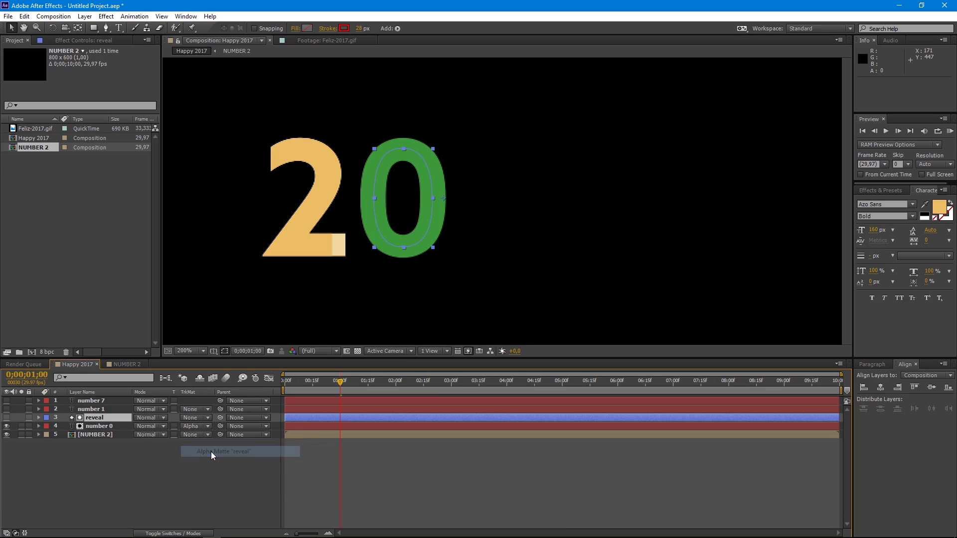
- Pre-compose reveal and number 0 into a composition named NUMBER 0
shift+click(105, 427)
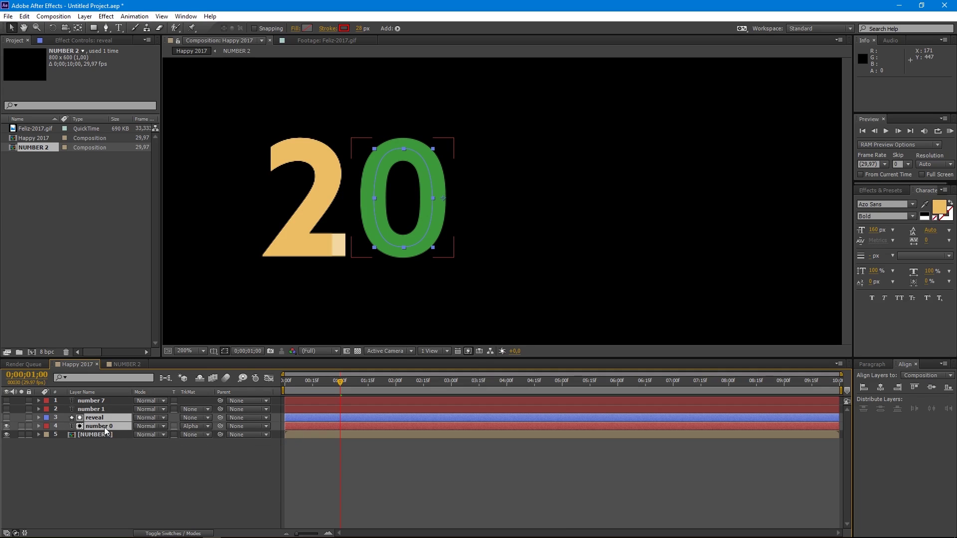
click(83, 17)
click(112, 389)
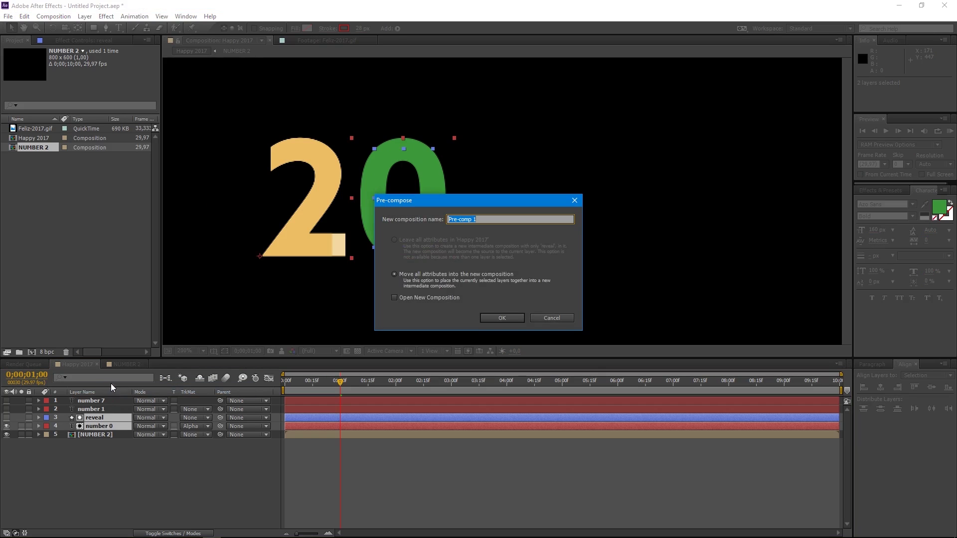
key(Caps_Lock)
text(NUMBER 0)
key(Caps_Lock)
key(Return)
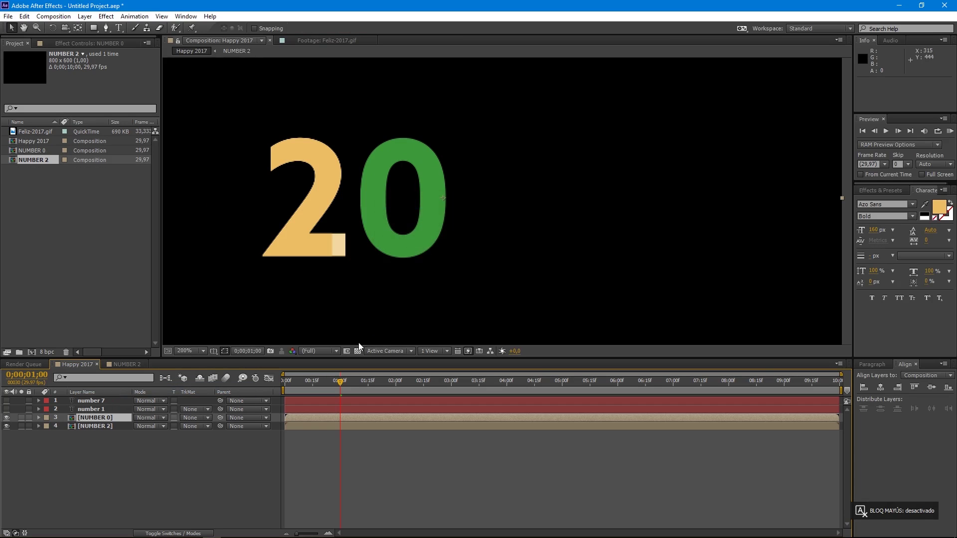
- Open NUMBER 0, rewind, and set number 0's text colour to FDC606
double_click(73, 418)
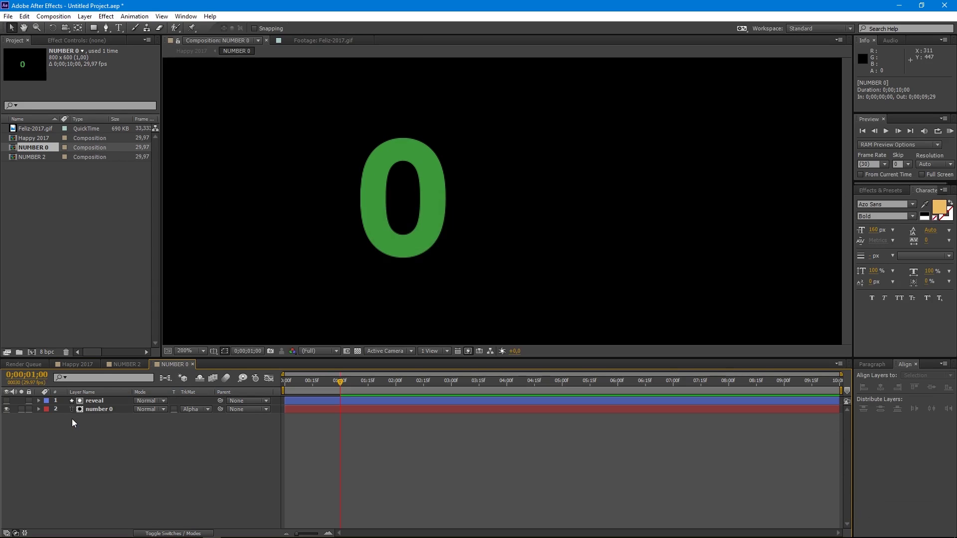
drag(336, 380, 307, 383)
click(102, 409)
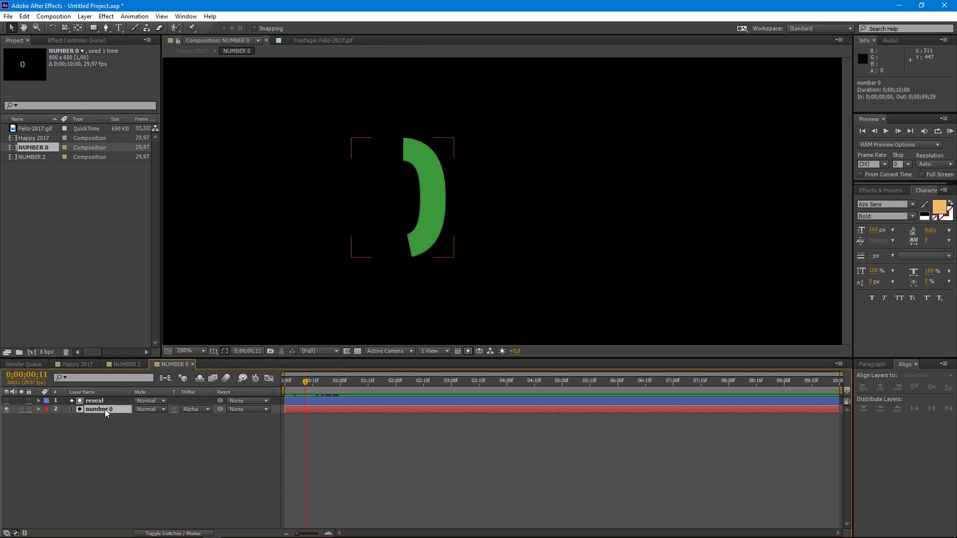
click(942, 213)
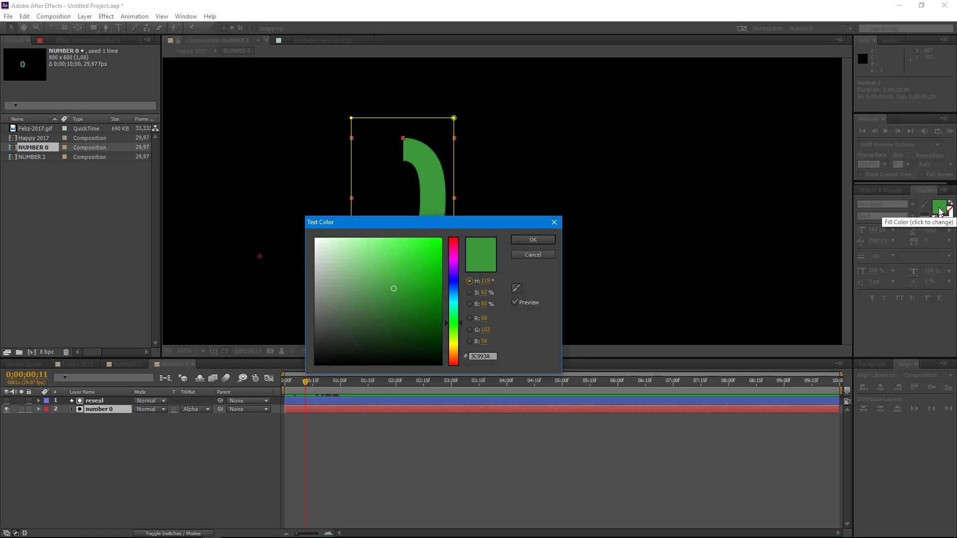
drag(496, 356, 449, 358)
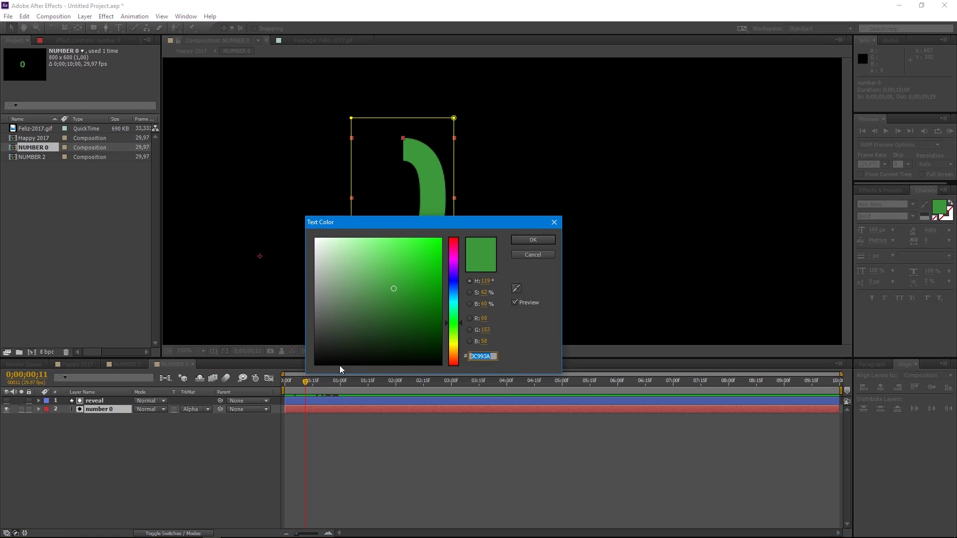
text(FDC606)
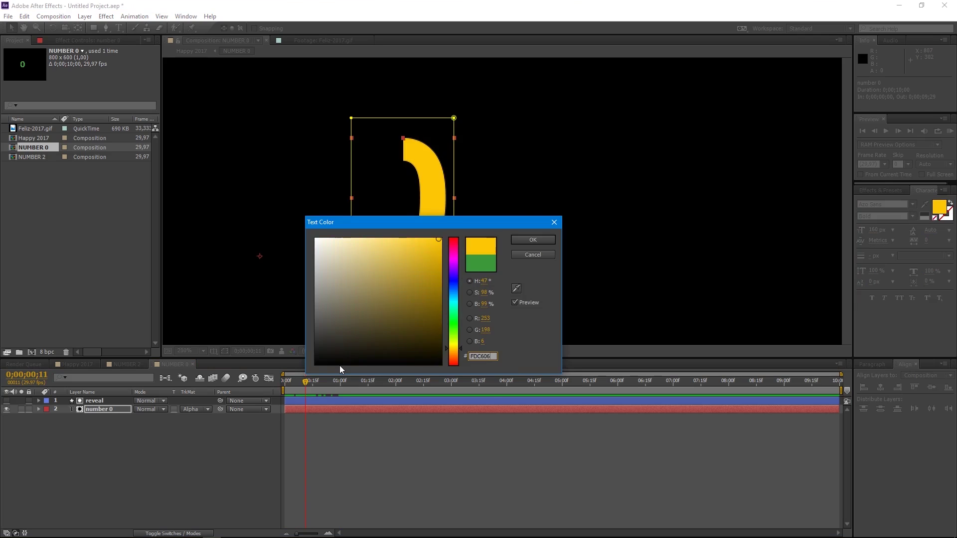
key(Return)
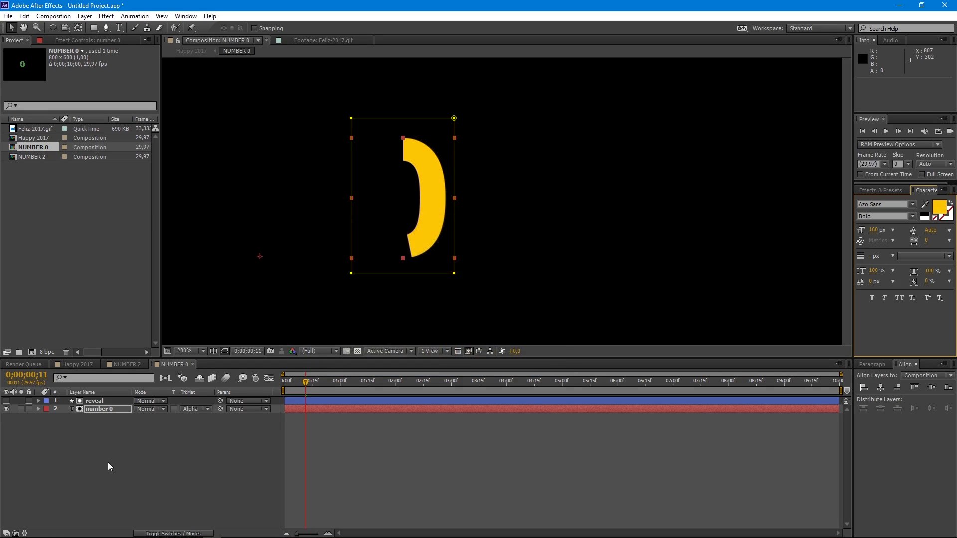
- Duplicate the reveal/number pair one frame later and colour number 2 F3D6A7
shift+click(97, 404)
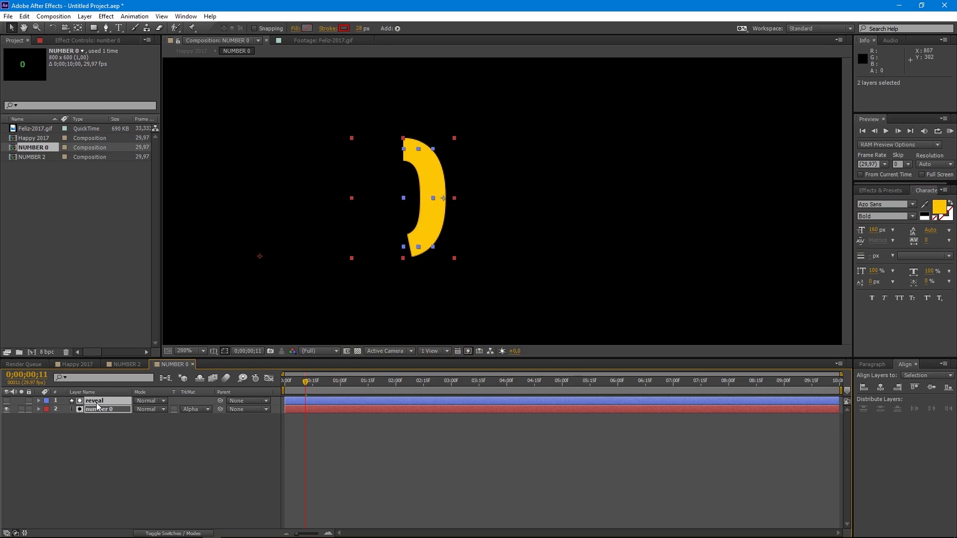
key(ctrl+d)
key(alt+Page_Down)
key(alt+Page_Down)
key(alt+Page_Down)
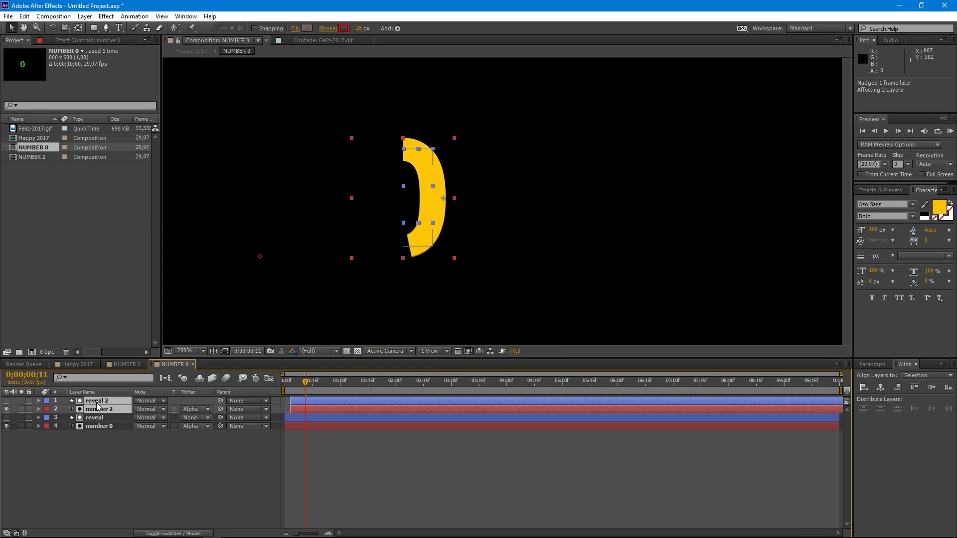
click(104, 408)
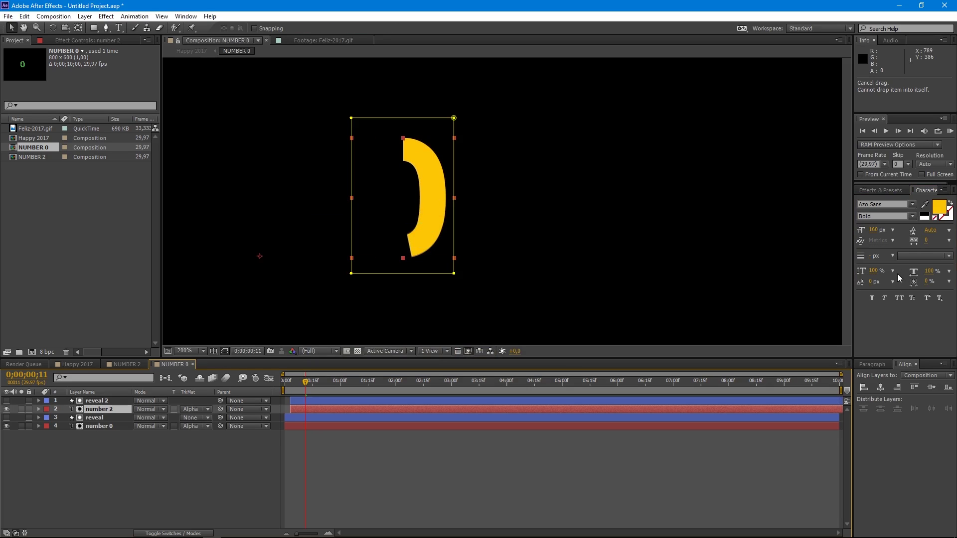
click(936, 209)
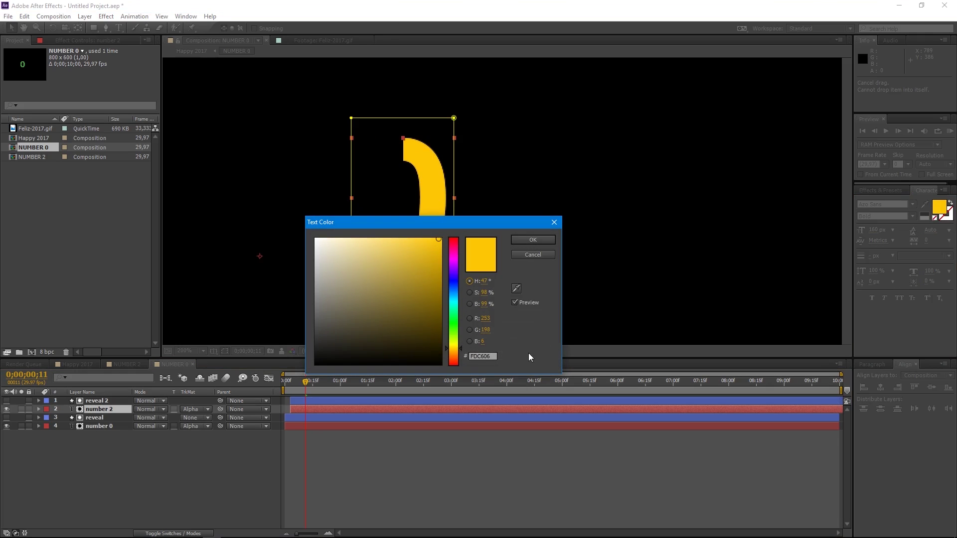
click(484, 358)
text(F3D)
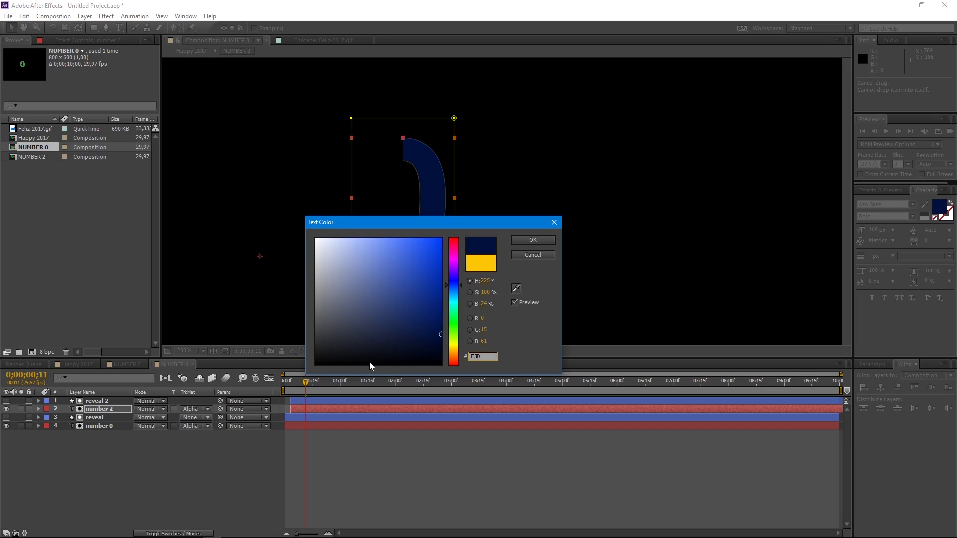
text(6A7)
key(Return)
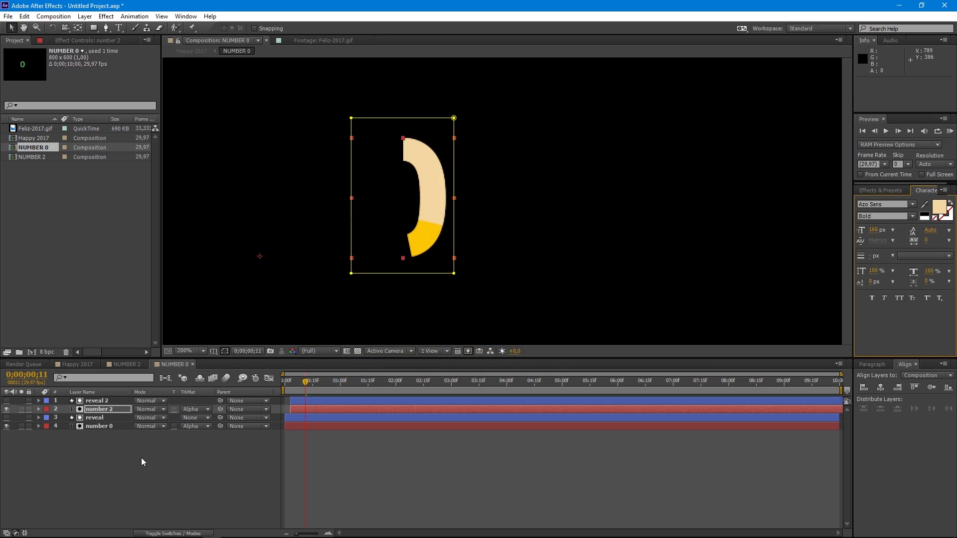
- Duplicate reveal 2/number 2 one frame later, colour number 3 EBBD63, and scrub to check
ctrl+click(99, 401)
key(ctrl+d)
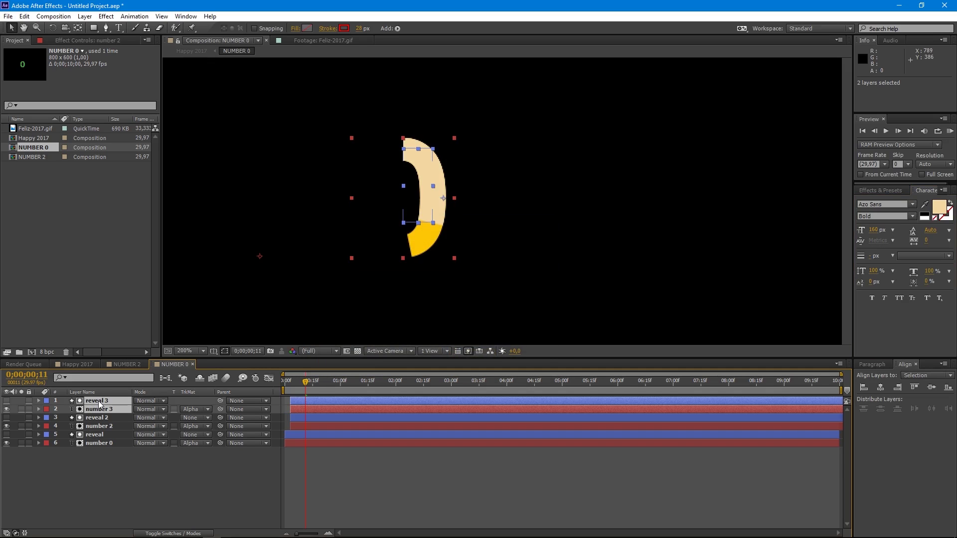
key(alt+Page_Down)
key(alt+Page_Down)
key(alt+Page_Down)
click(102, 426)
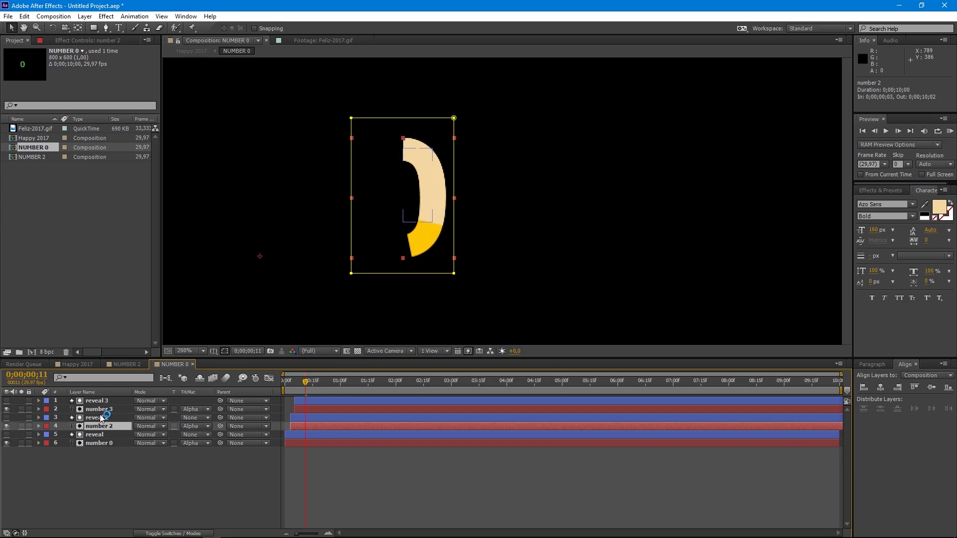
click(102, 409)
click(938, 213)
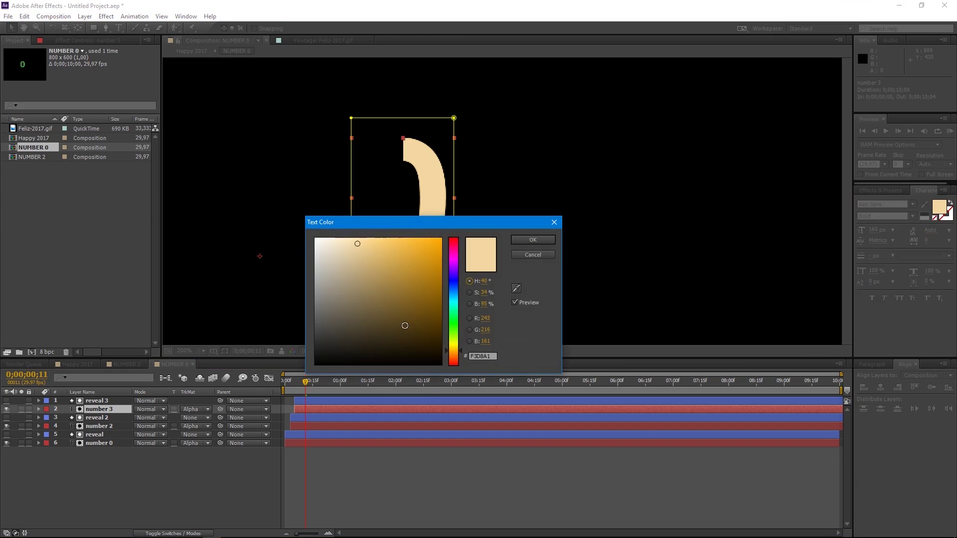
click(491, 359)
text(EBBD63)
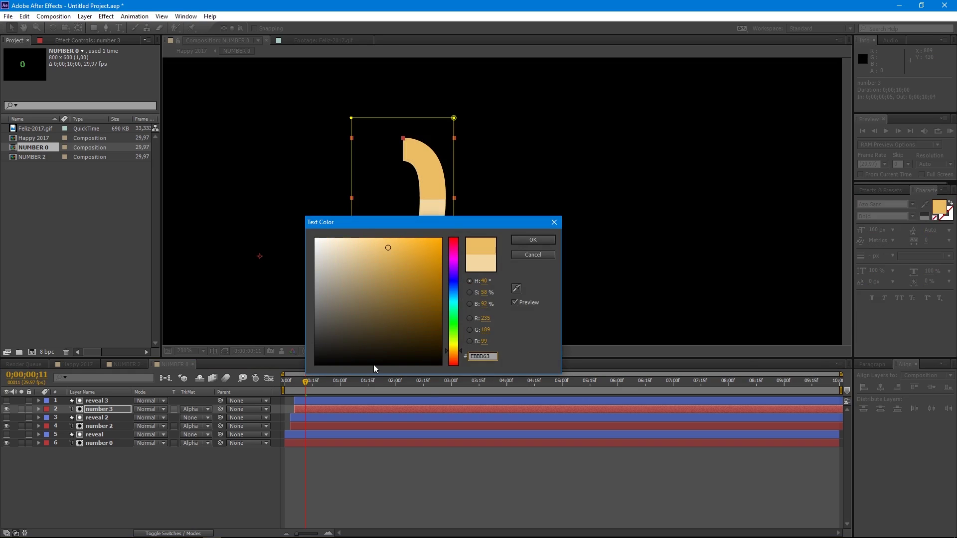
key(Return)
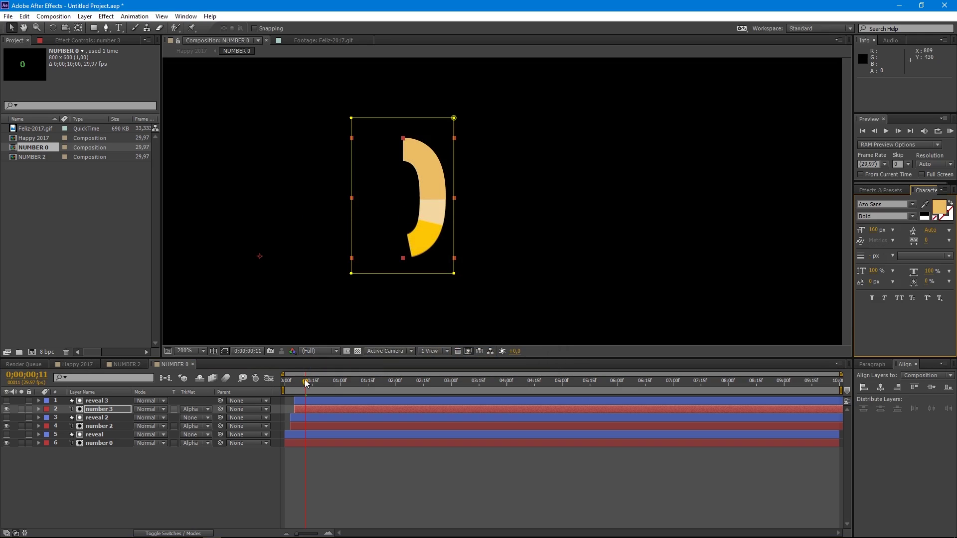
drag(288, 382, 327, 388)
- Switch to Happy 2017 and preview the full 2017 reveal animation
click(77, 364)
key(space)
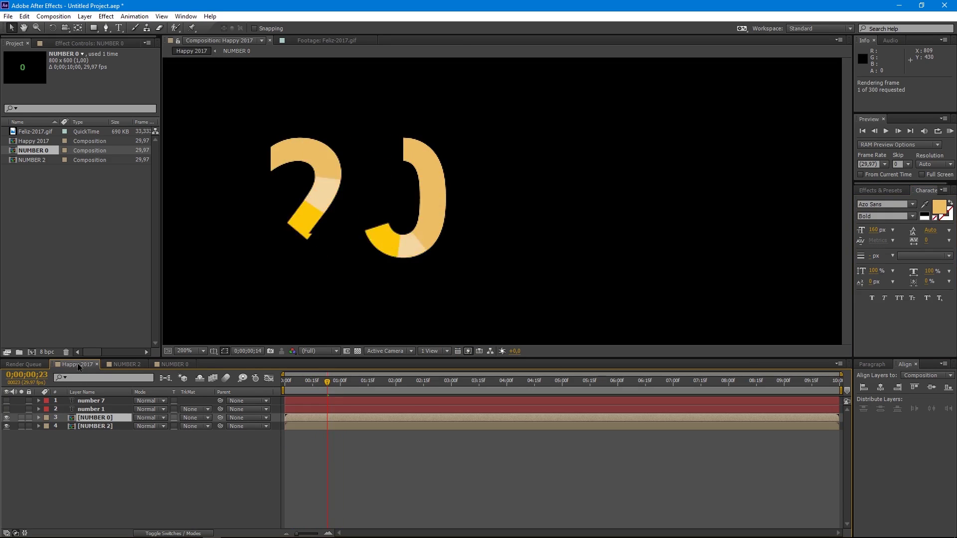
key(space)
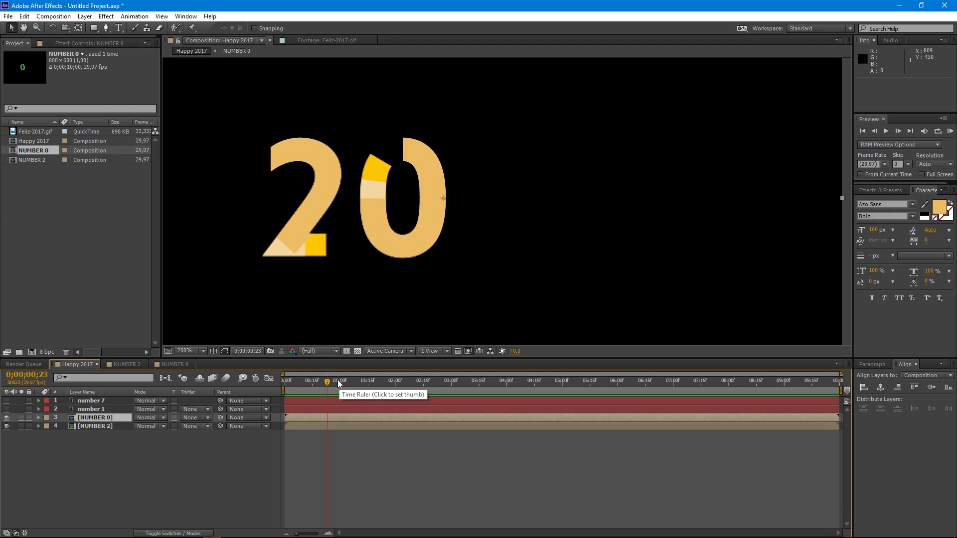
drag(328, 384, 336, 383)
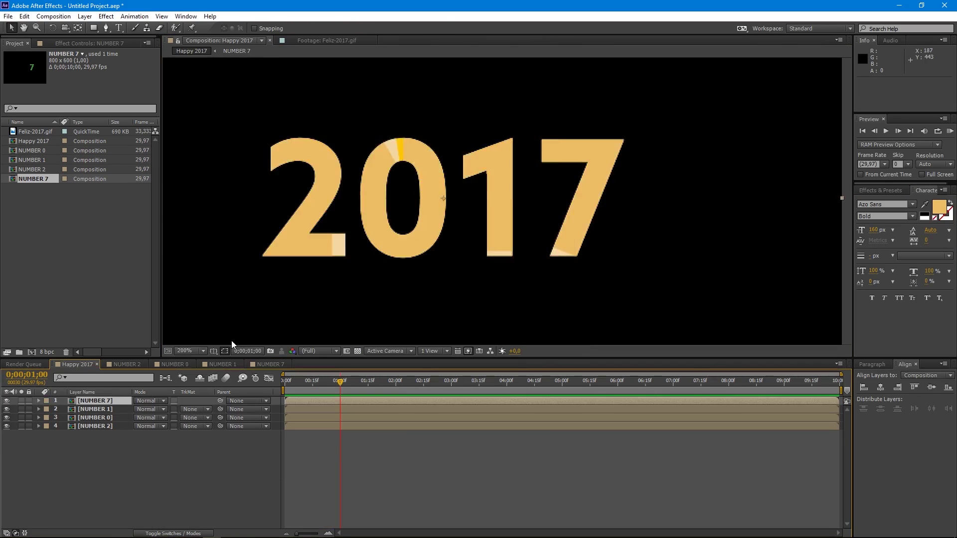
scroll(232, 340, down, 2)
click(190, 453)
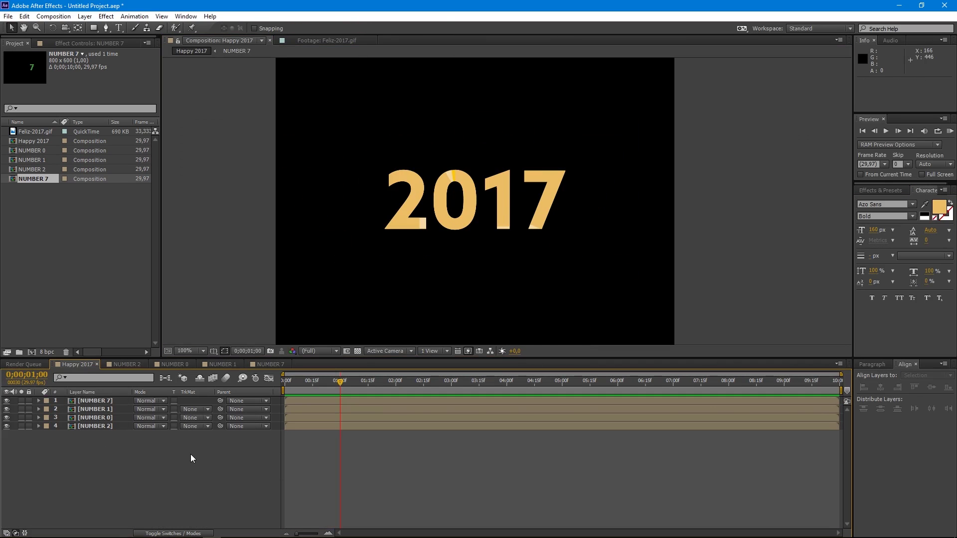
key(KP_0)
- Create a cream FFFCE6 solid named BG and move it to the bottom of the stack
click(85, 16)
mouse_move(95, 28)
click(274, 39)
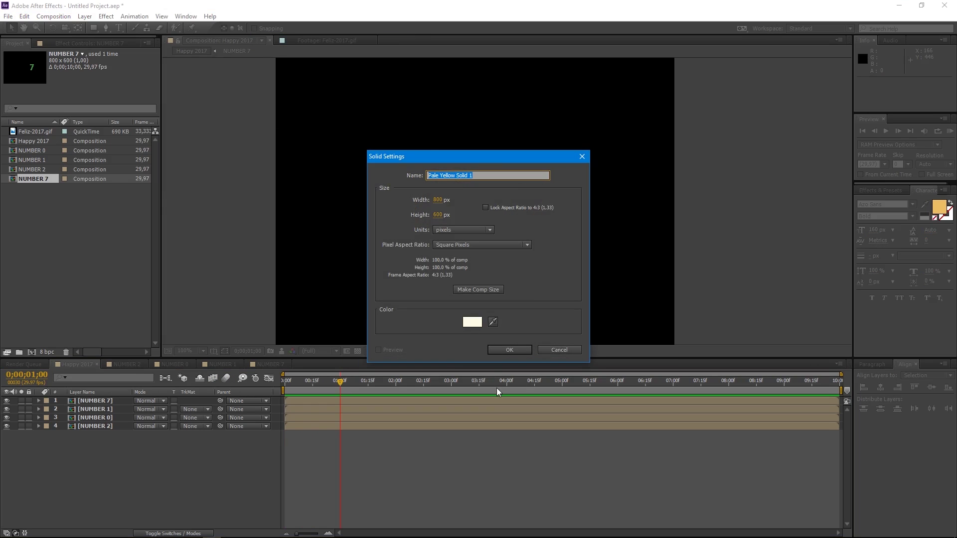
click(476, 319)
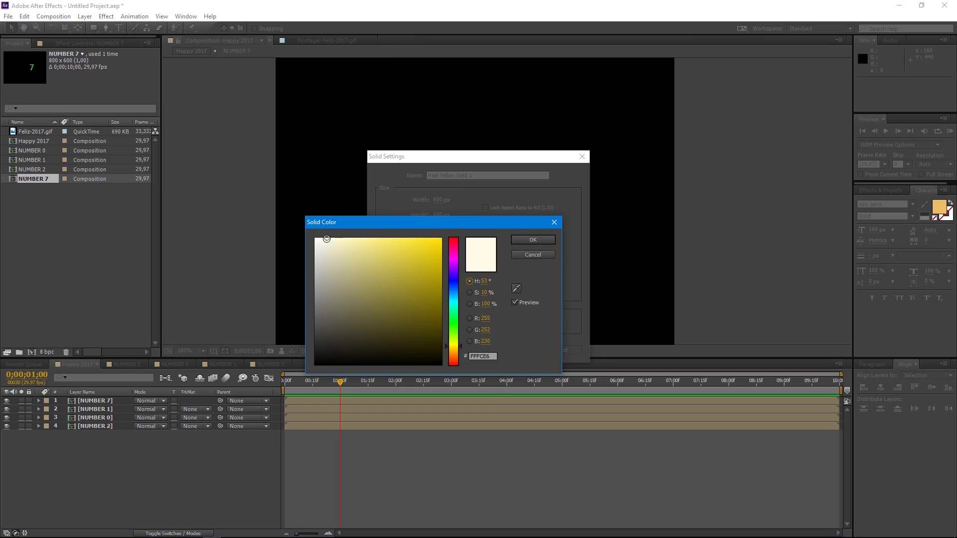
drag(496, 357, 445, 370)
click(544, 254)
key(Caps_Lock)
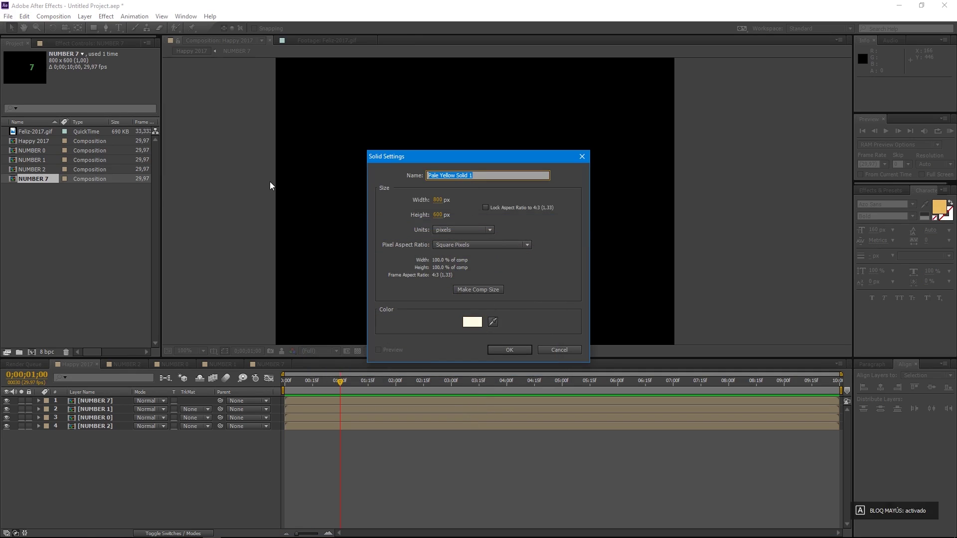
text(BG)
key(Caps_Lock)
click(509, 350)
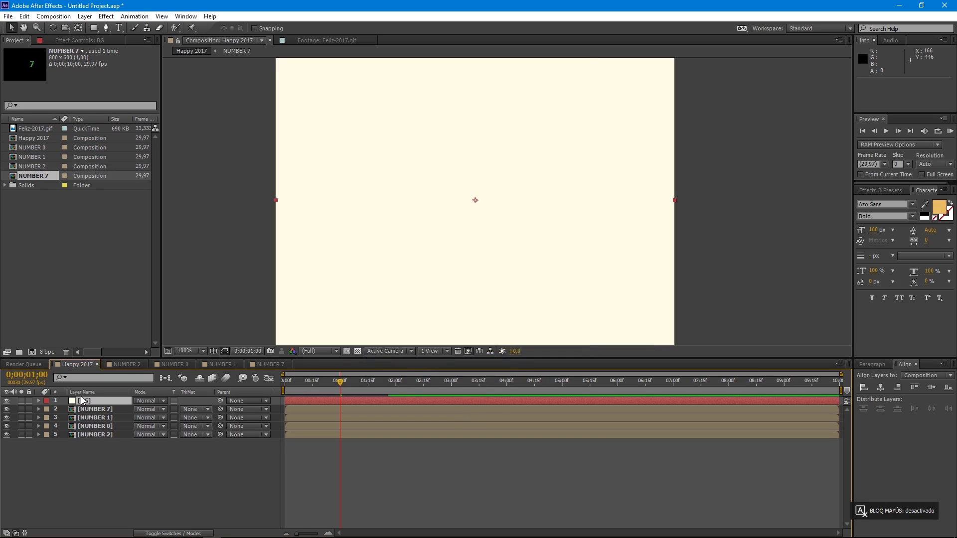
drag(77, 400, 70, 453)
click(145, 468)
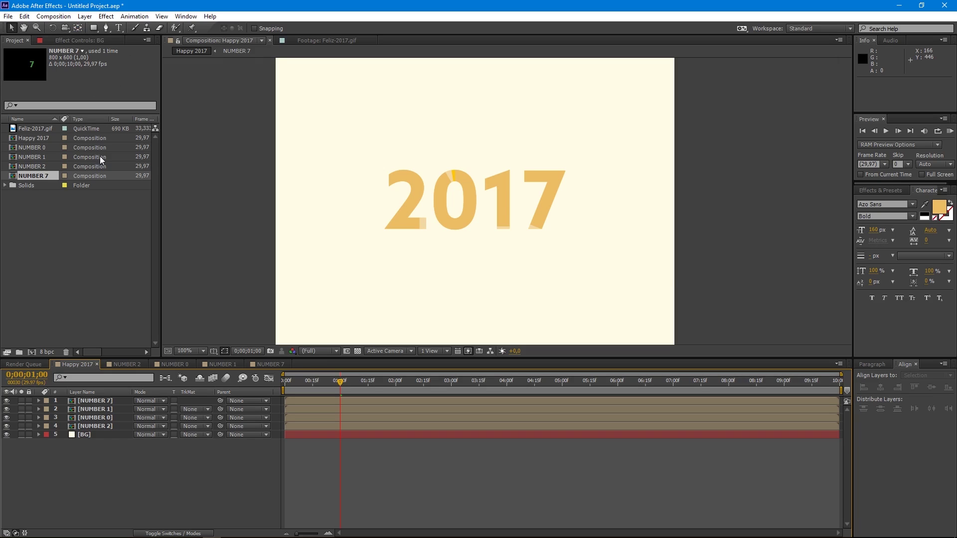
- Add a new shape layer atop the Happy 2017 stack and name it 'fireworks', fixing the typo
right_click(97, 468)
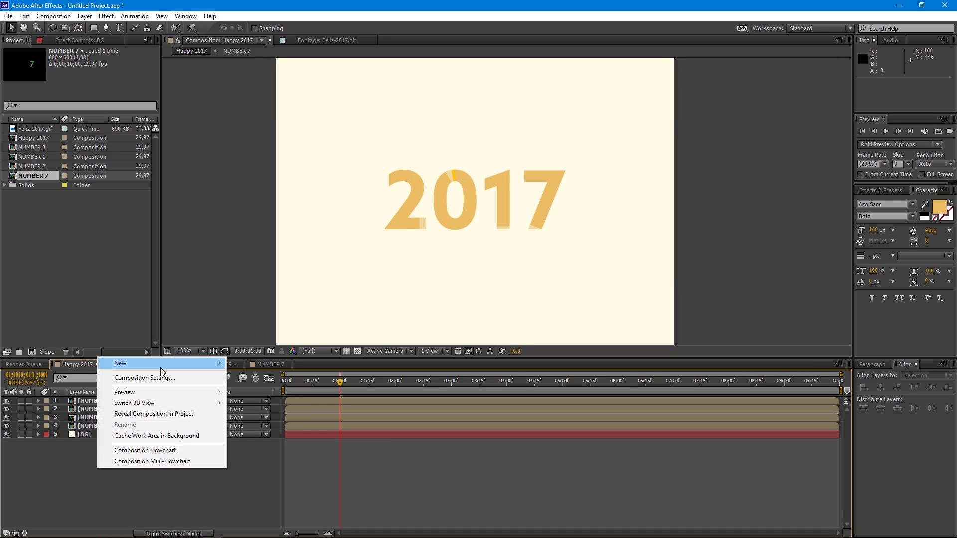
mouse_move(160, 366)
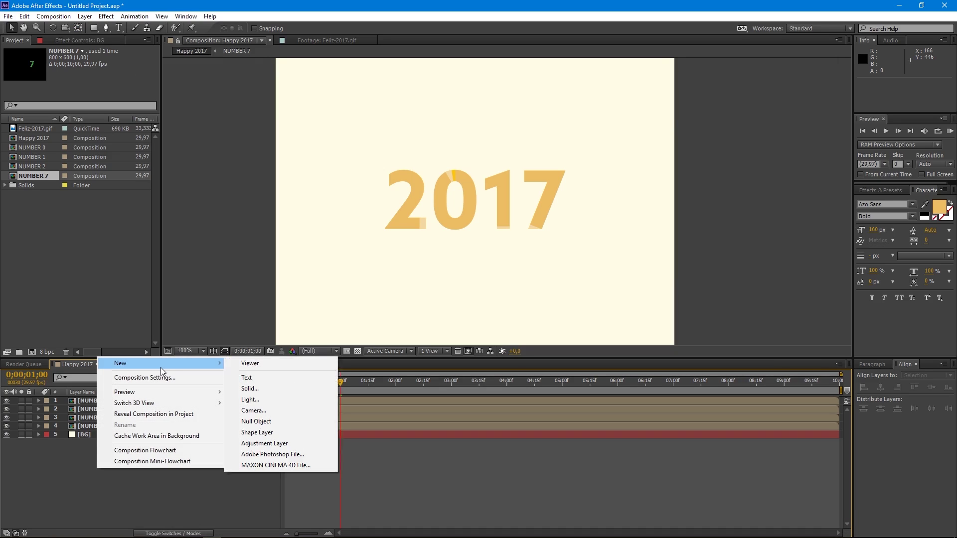
click(267, 433)
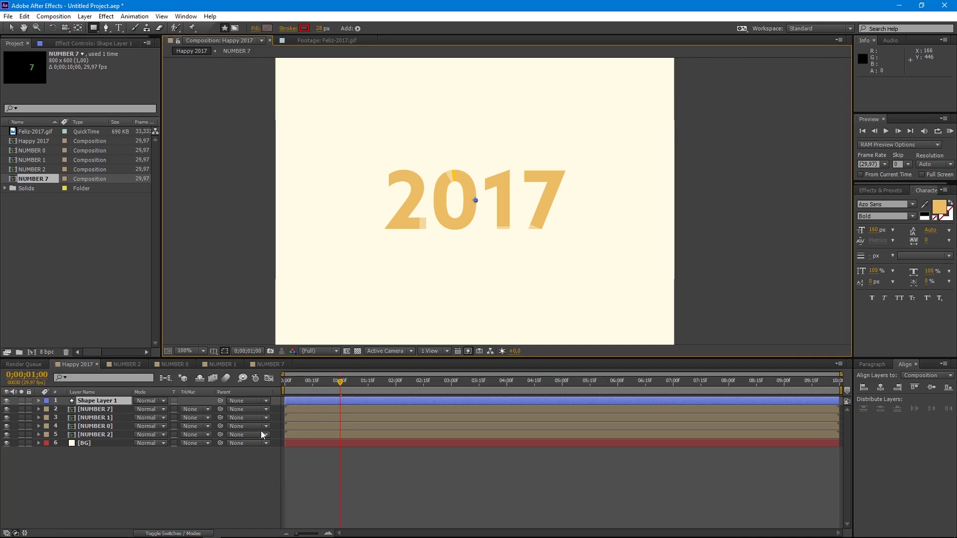
click(96, 402)
key(Return)
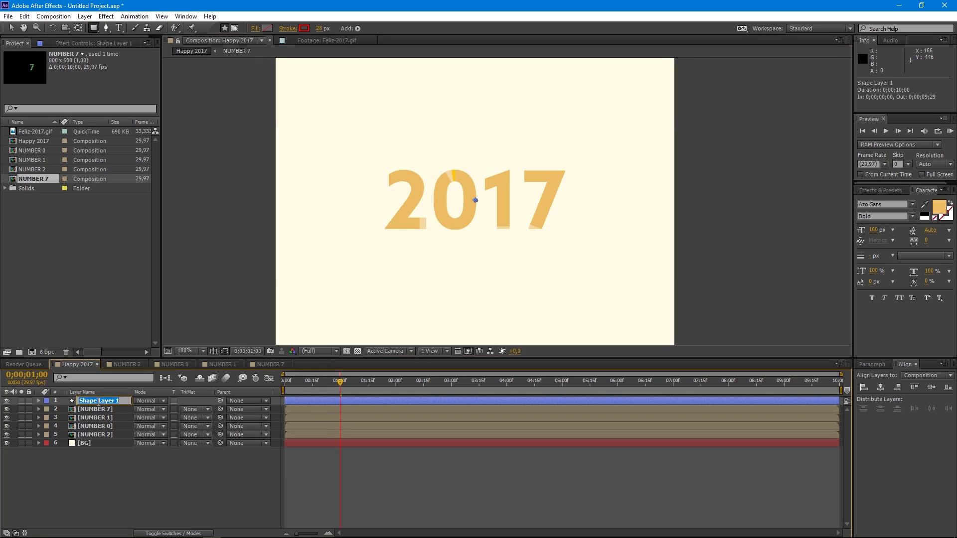
text(fireworks)
key(Return)
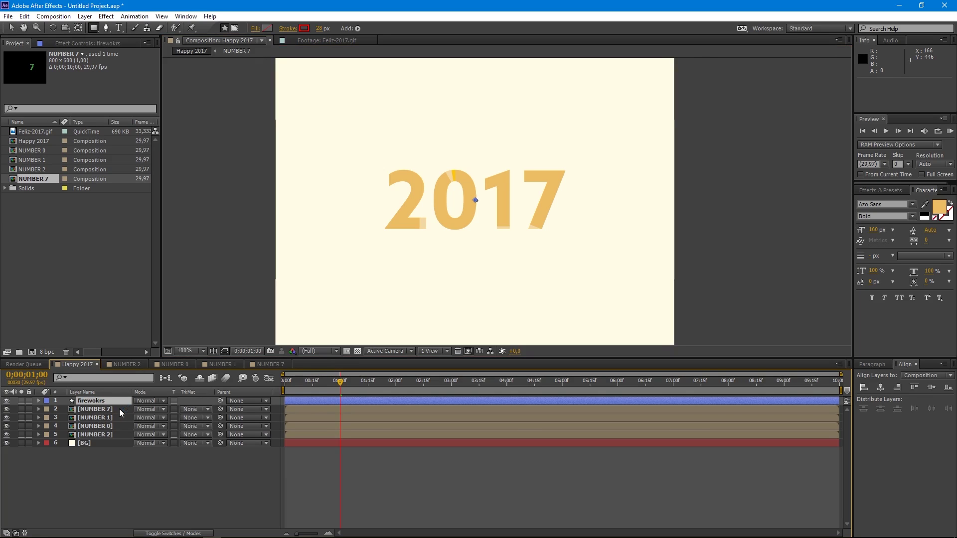
key(Return)
text(fireworks)
key(Return)
- Add an empty group to the fireworks layer named 'firework 01'
click(357, 28)
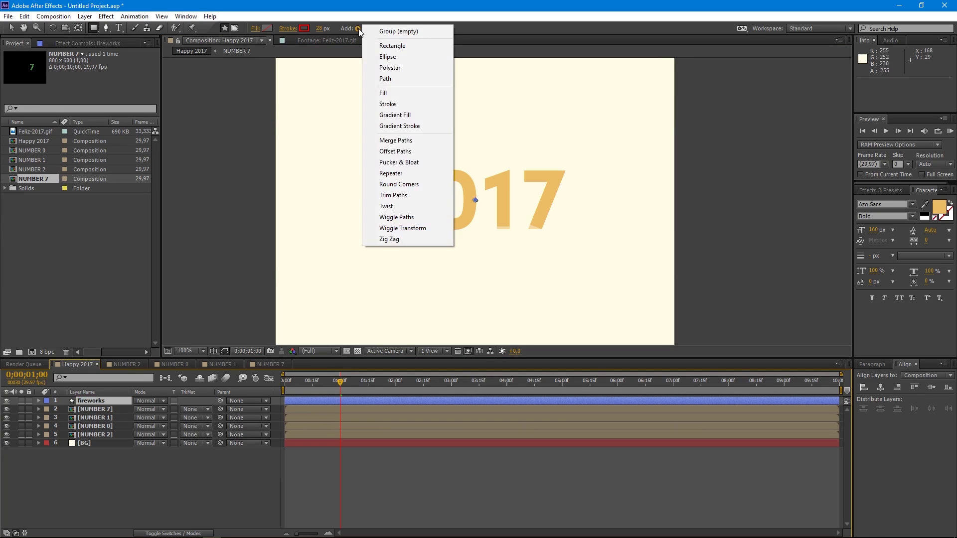
click(394, 31)
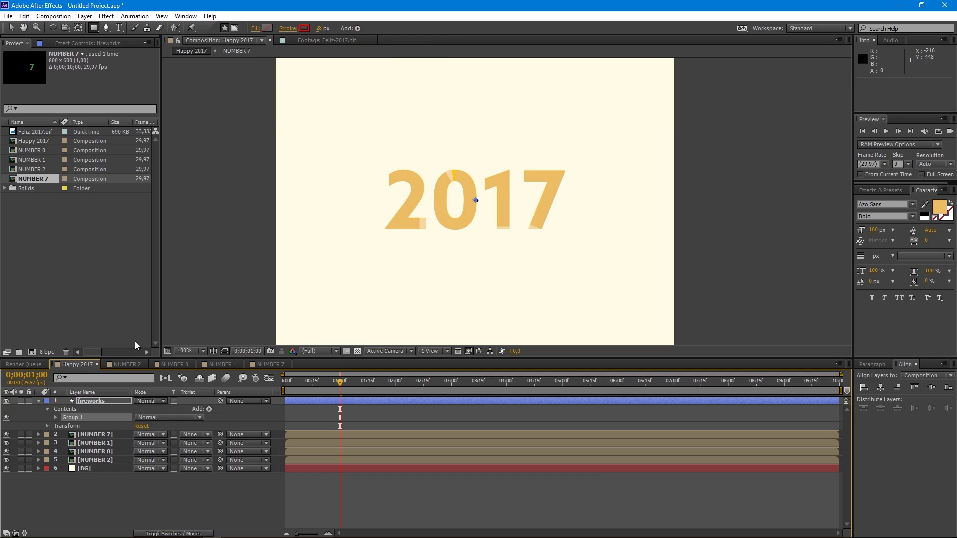
key(Return)
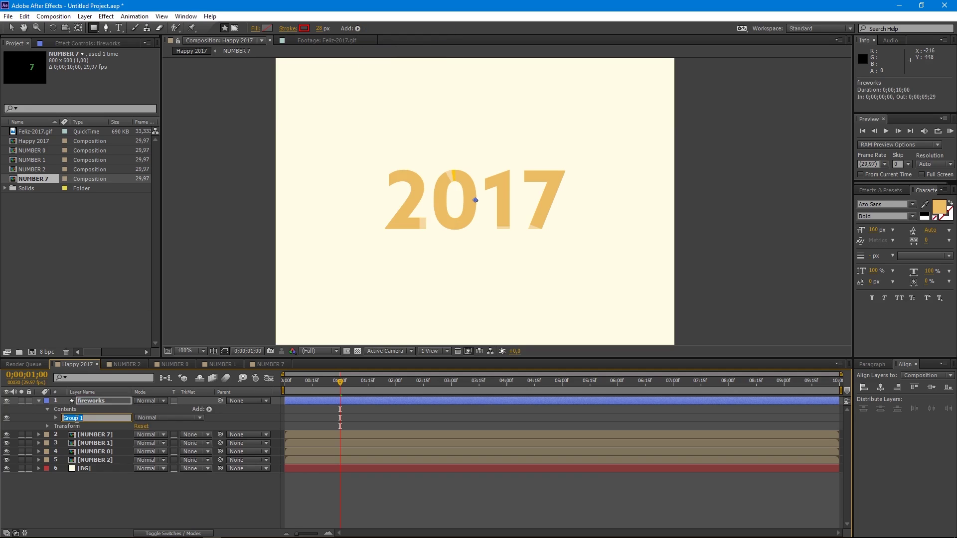
text(firework 01)
key(Return)
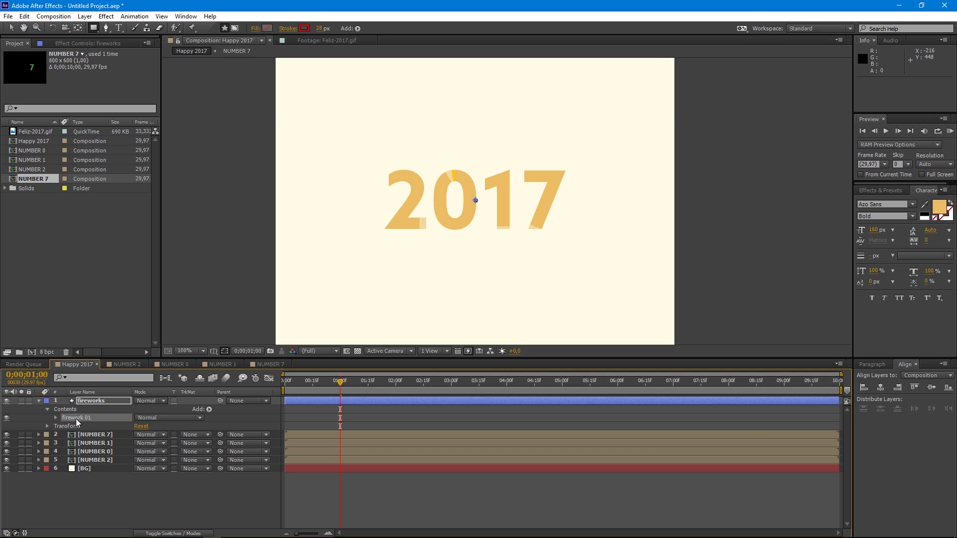
- Add a rectangle path and a fill to firework 01, and expand Rectangle Path 1's properties
click(358, 28)
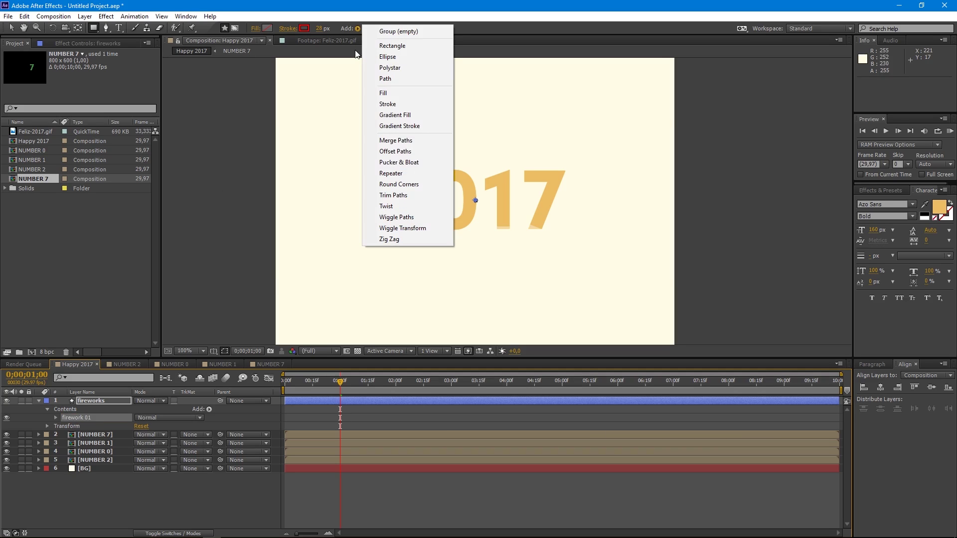
click(387, 47)
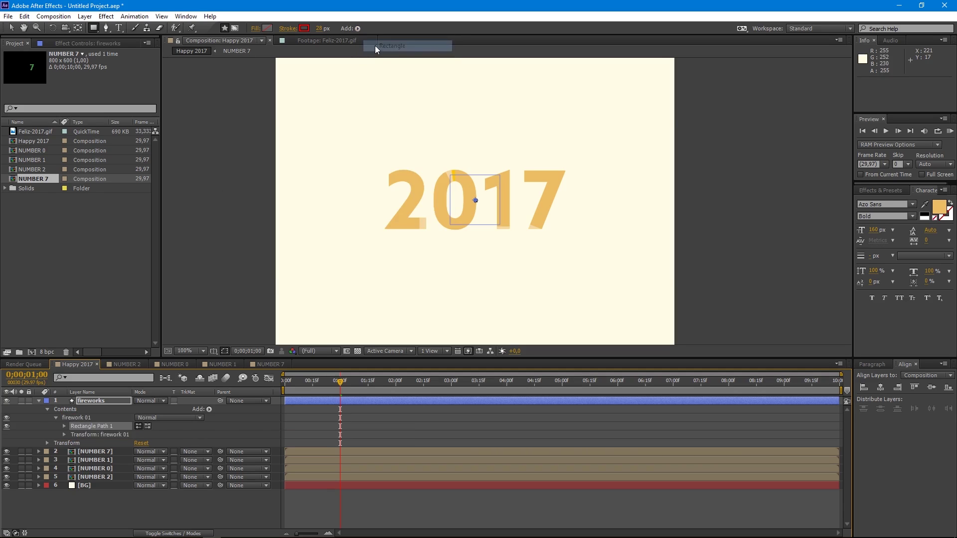
click(357, 28)
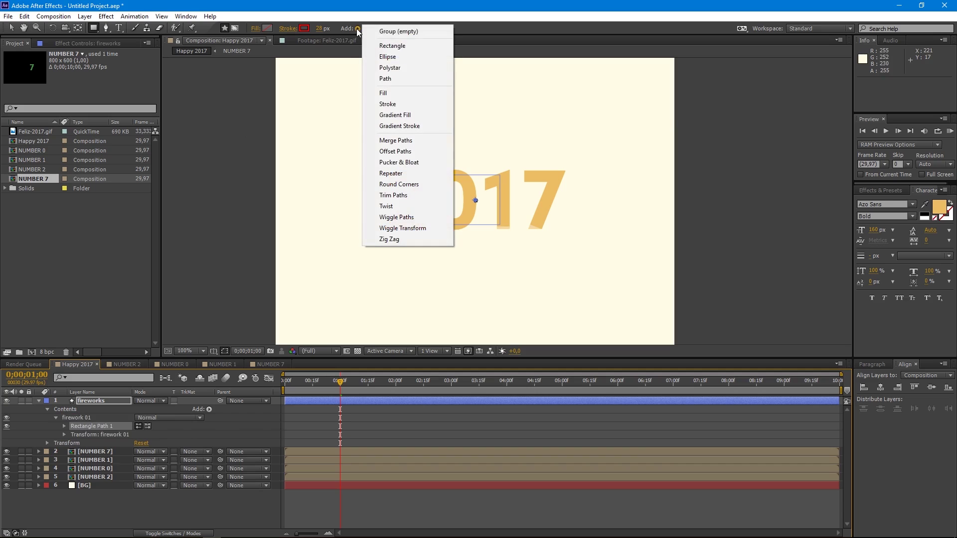
click(385, 93)
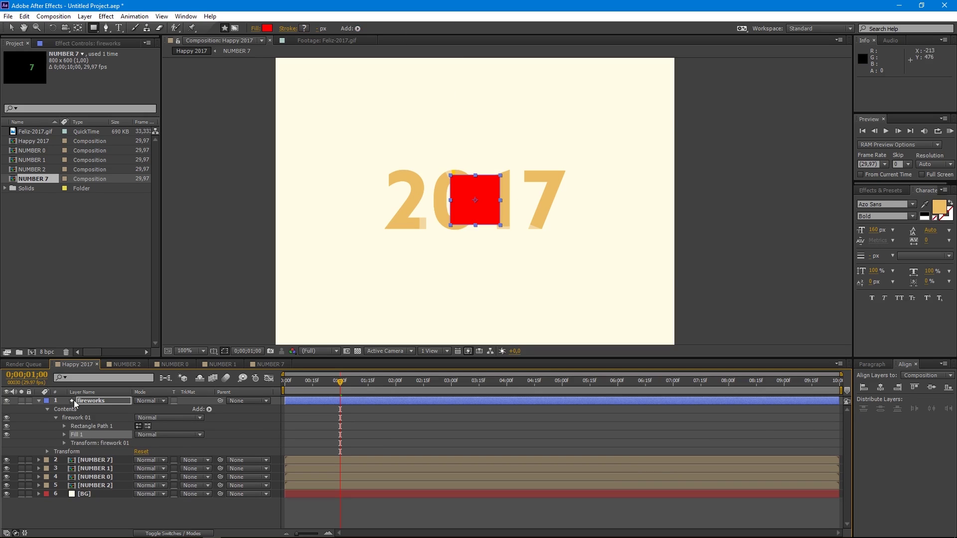
click(64, 426)
click(84, 428)
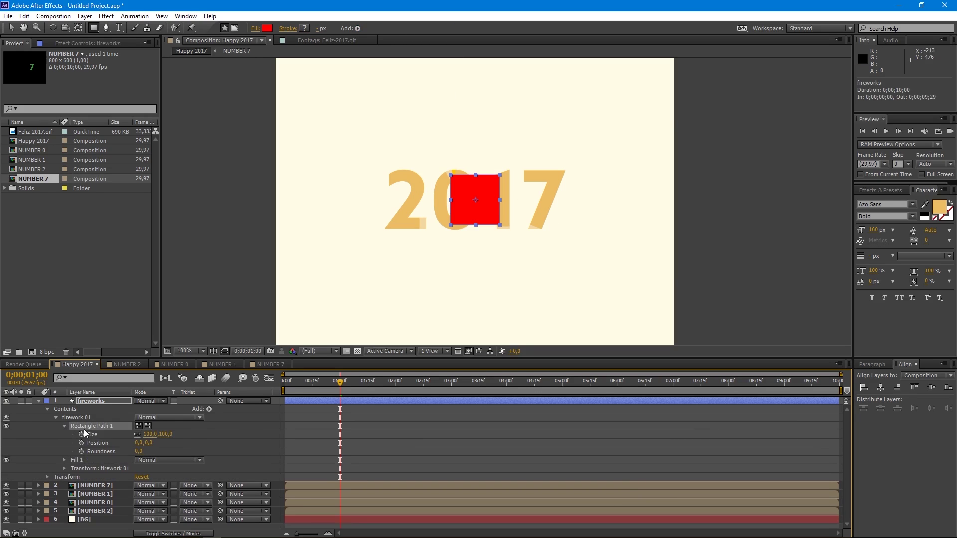
- Set the rectangle's Size to 2×14
click(149, 435)
text(2)
key(Return)
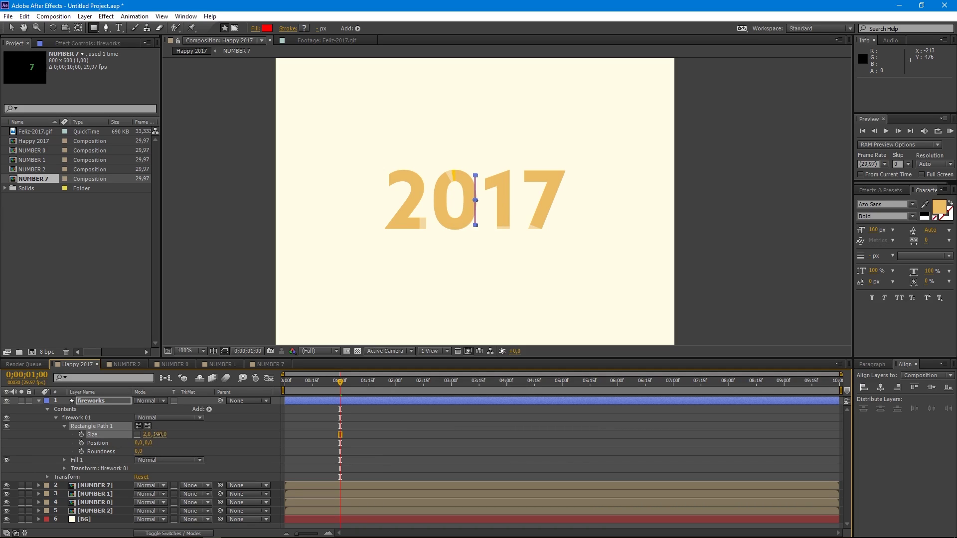
click(159, 434)
text(10)
key(Return)
click(178, 273)
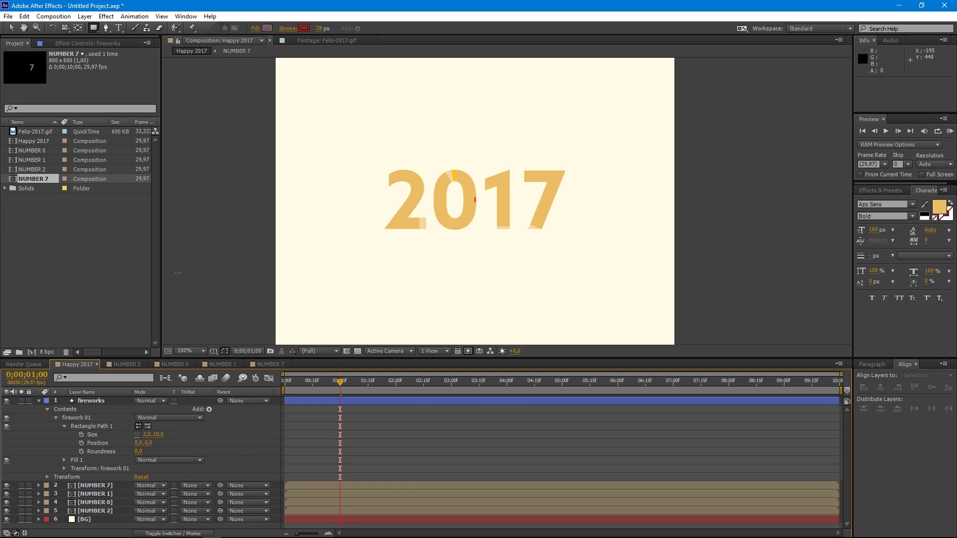
click(159, 435)
text(14)
key(Return)
- Keyframe Position from 0,0 at 0s to 0,-120 at one second
drag(340, 381, 262, 390)
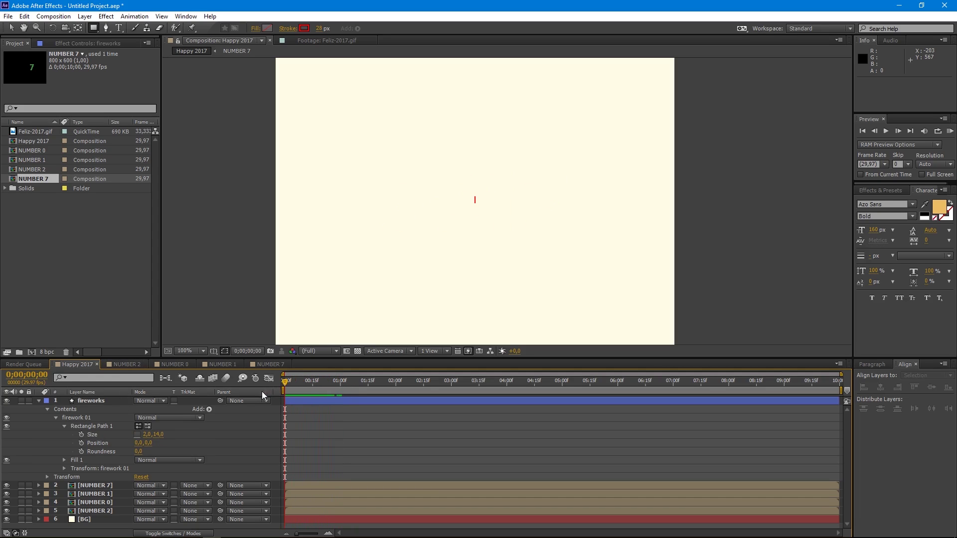
click(81, 443)
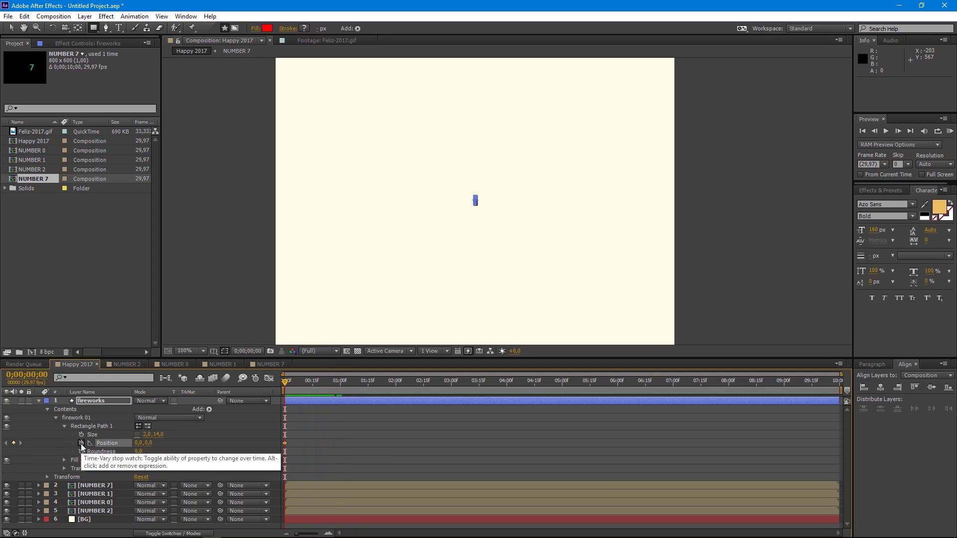
click(339, 382)
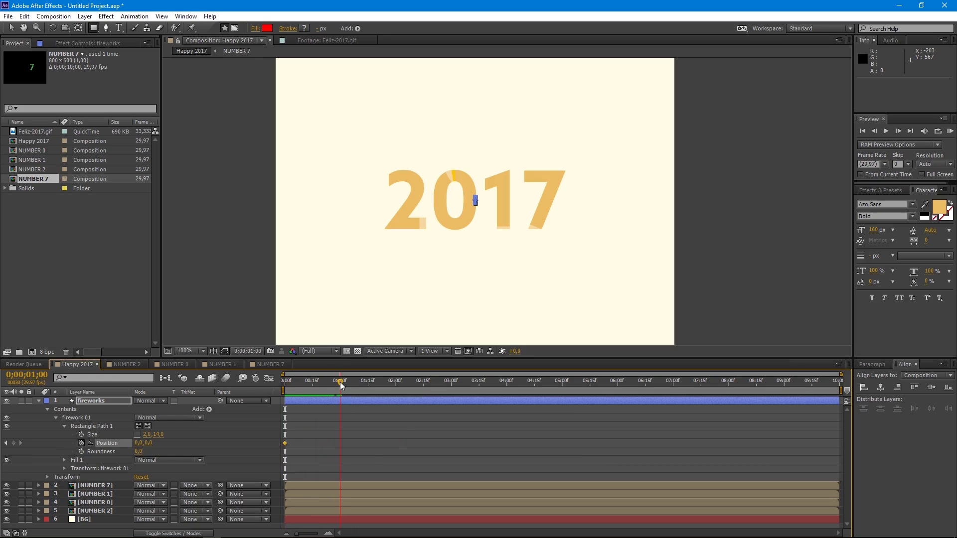
mouse_move(339, 382)
mouse_down()
mouse_move(324, 382)
mouse_move(340, 381)
mouse_up()
mouse_move(149, 442)
mouse_down()
mouse_move(89, 443)
mouse_move(149, 447)
mouse_up()
text(-12)
drag(343, 390, 272, 388)
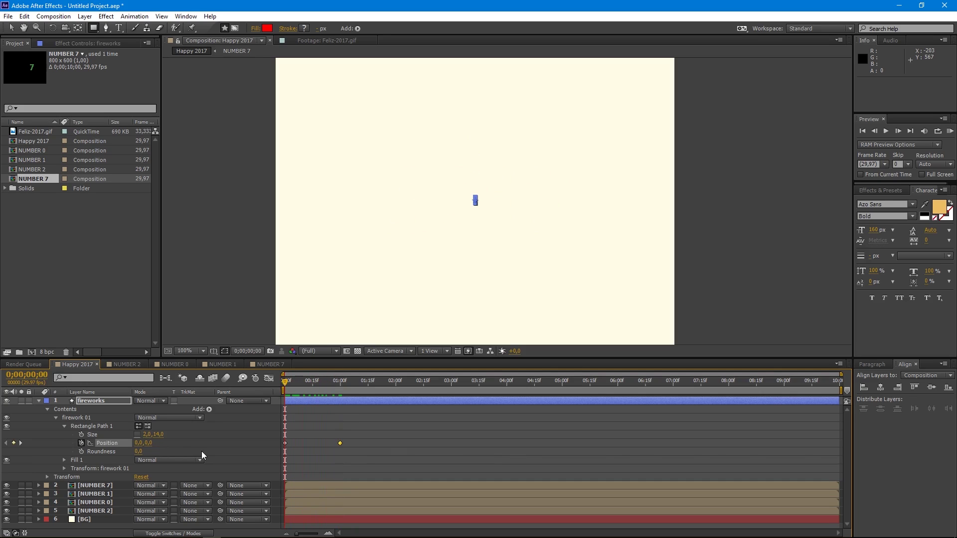
- Keyframe Size so the height shrinks from 14 to 0 by one second, then select all keyframes
click(81, 434)
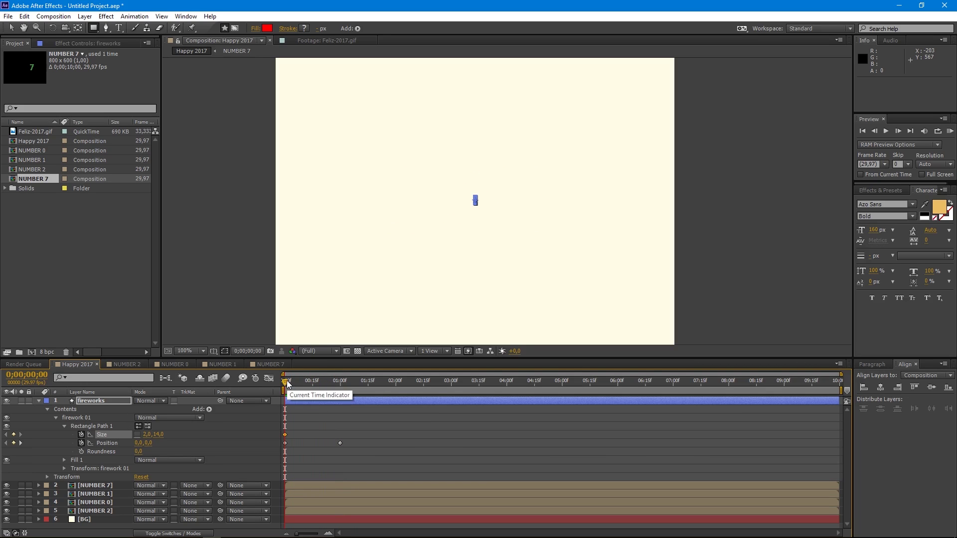
drag(284, 381, 340, 388)
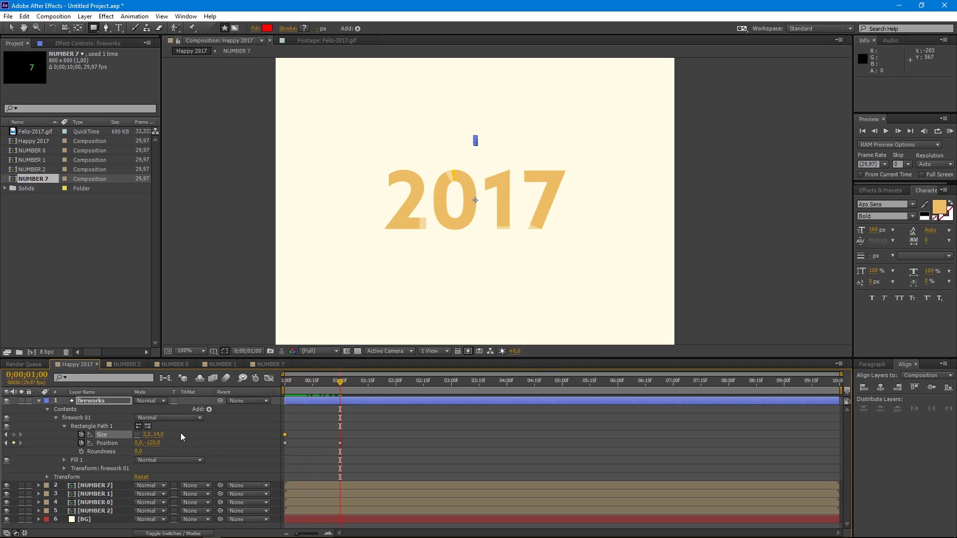
click(159, 434)
text(0)
key(Return)
drag(368, 423, 274, 458)
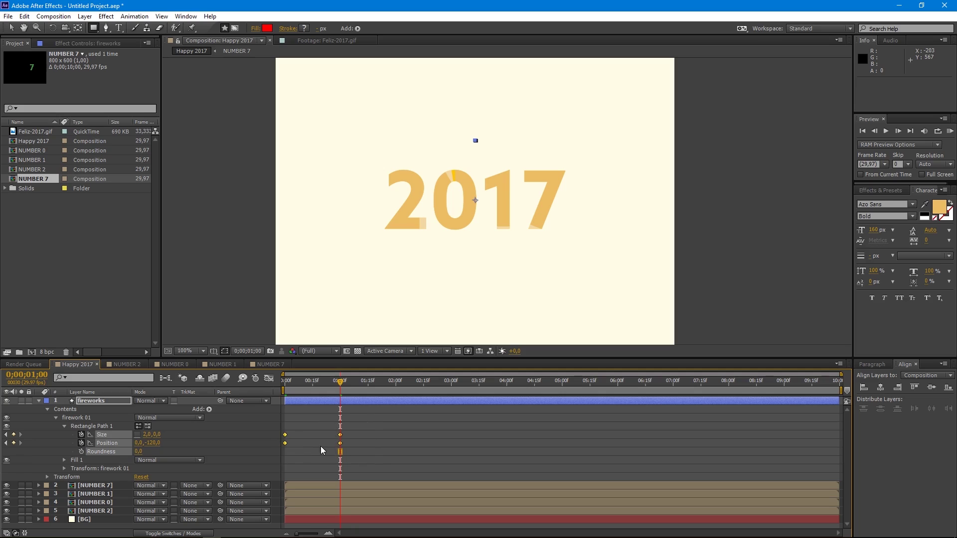
- Apply Easy Ease to the selected Size and Position keyframes
right_click(285, 443)
mouse_move(321, 436)
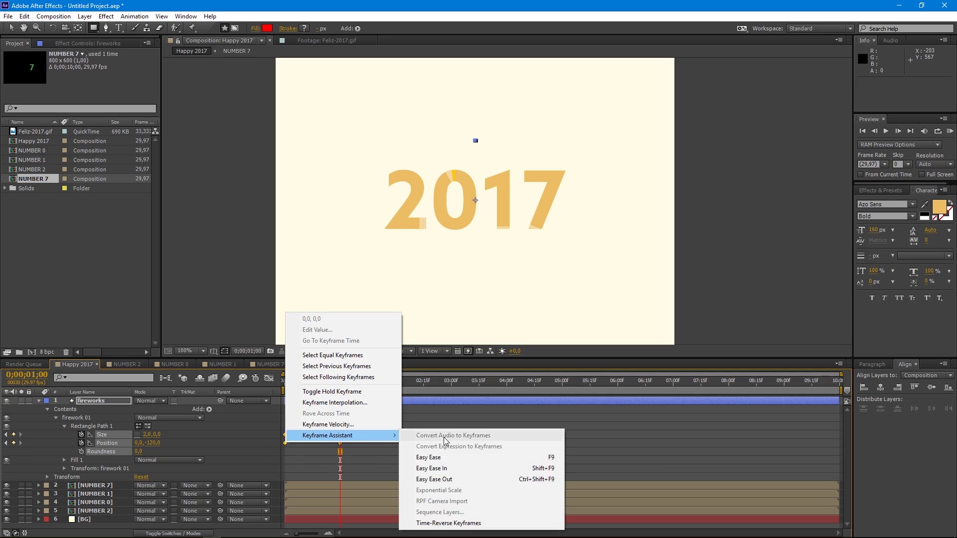
click(461, 458)
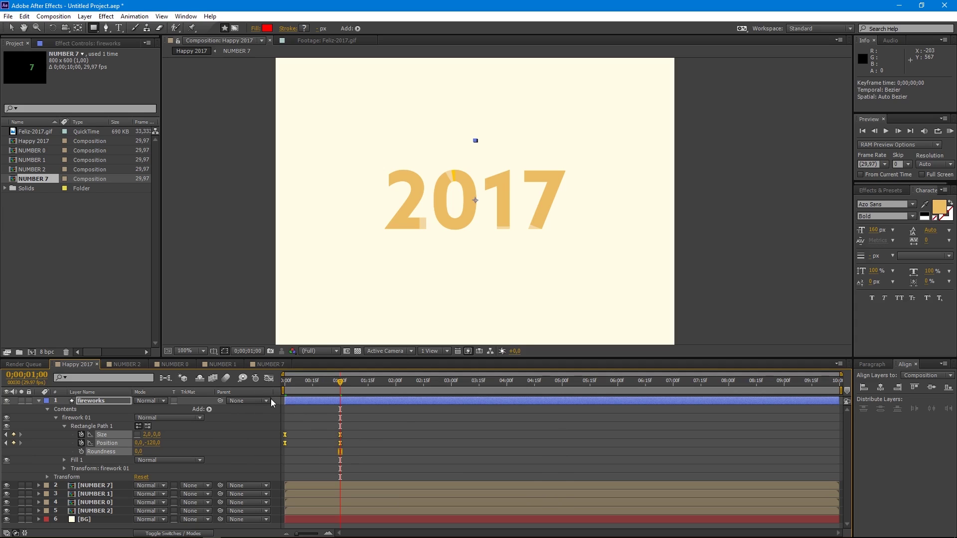
- In the speed graph, drag the influence so speed peaks early, then preview the animation
click(268, 379)
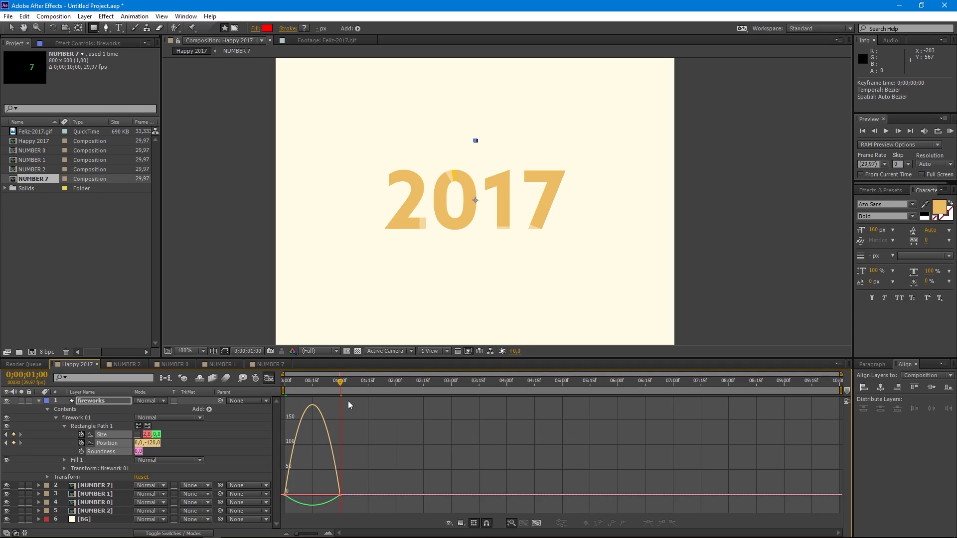
right_click(363, 468)
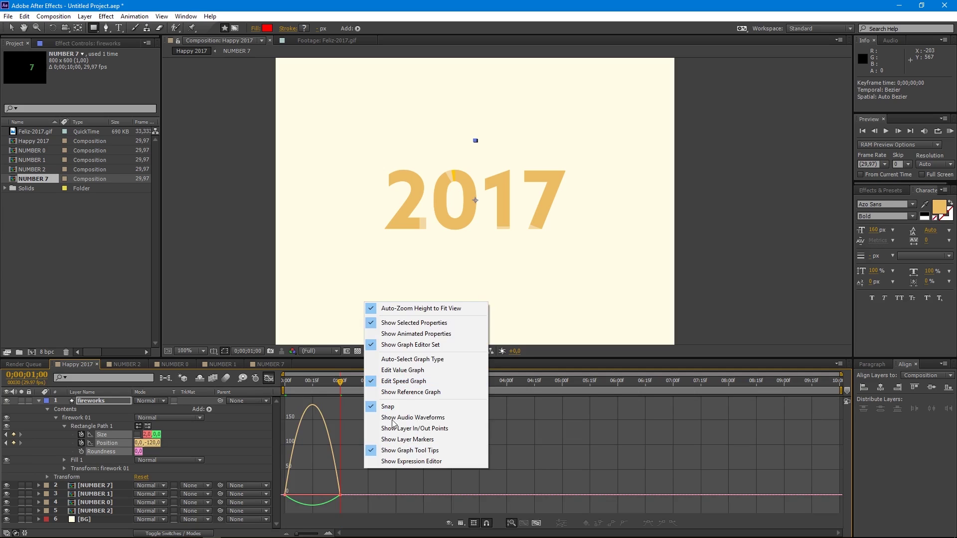
click(413, 381)
drag(341, 488, 278, 507)
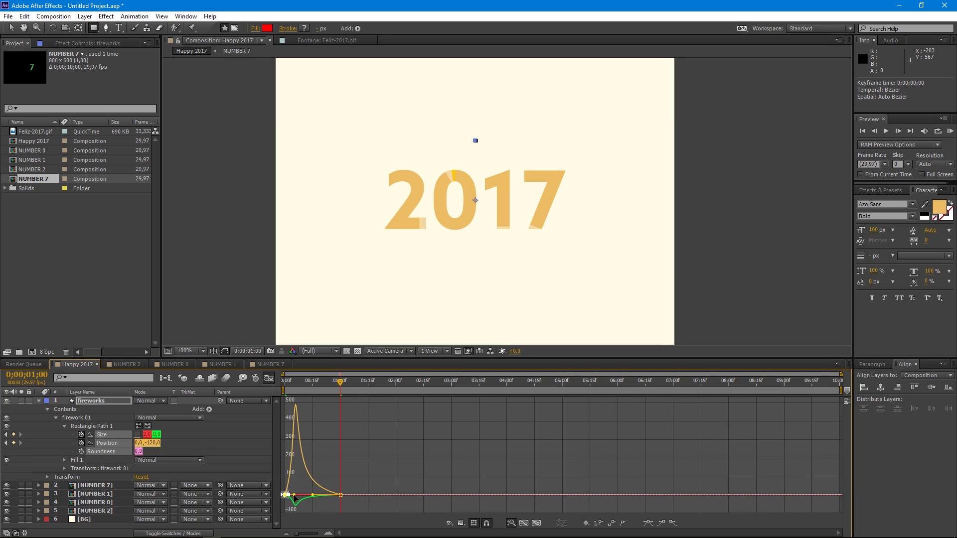
click(329, 533)
click(329, 534)
click(329, 534)
click(327, 533)
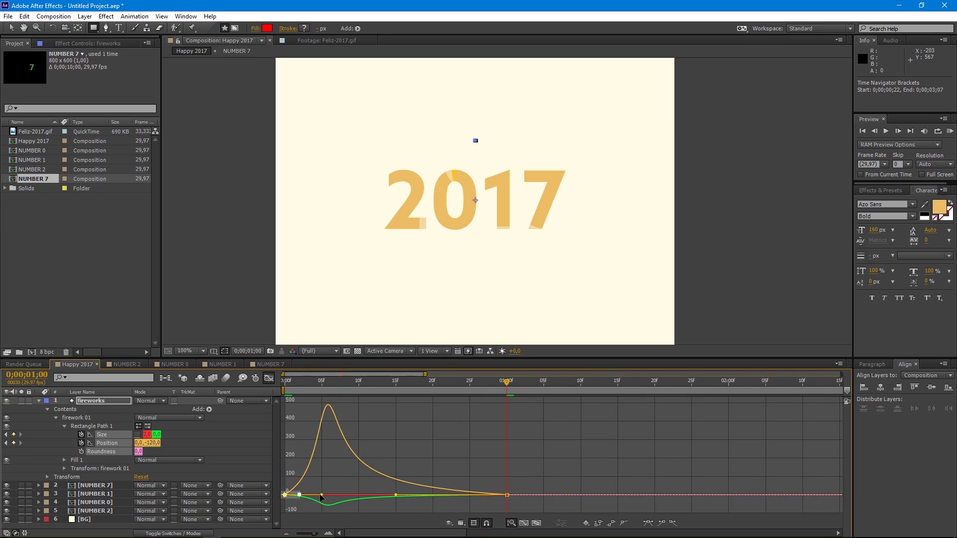
drag(320, 495, 274, 506)
click(287, 534)
click(287, 533)
click(268, 379)
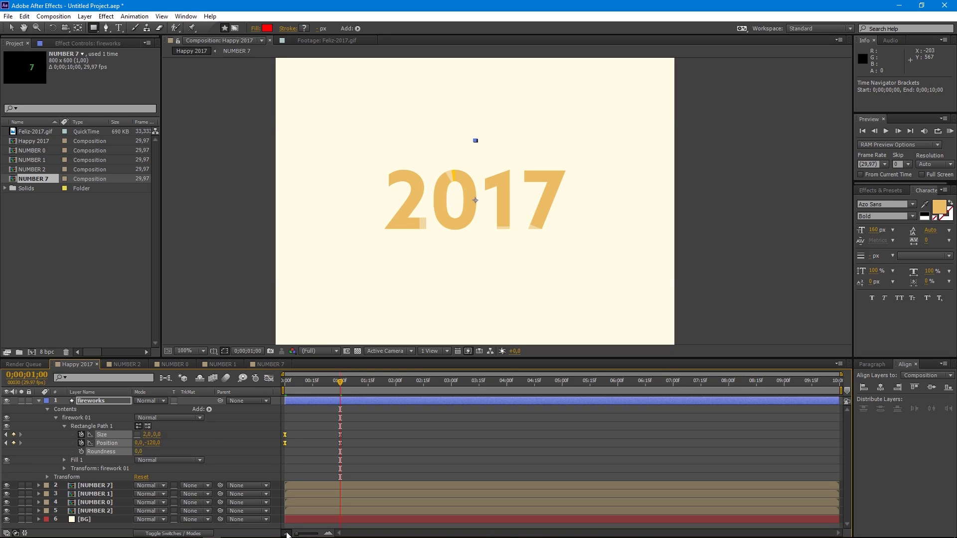
key(KP_0)
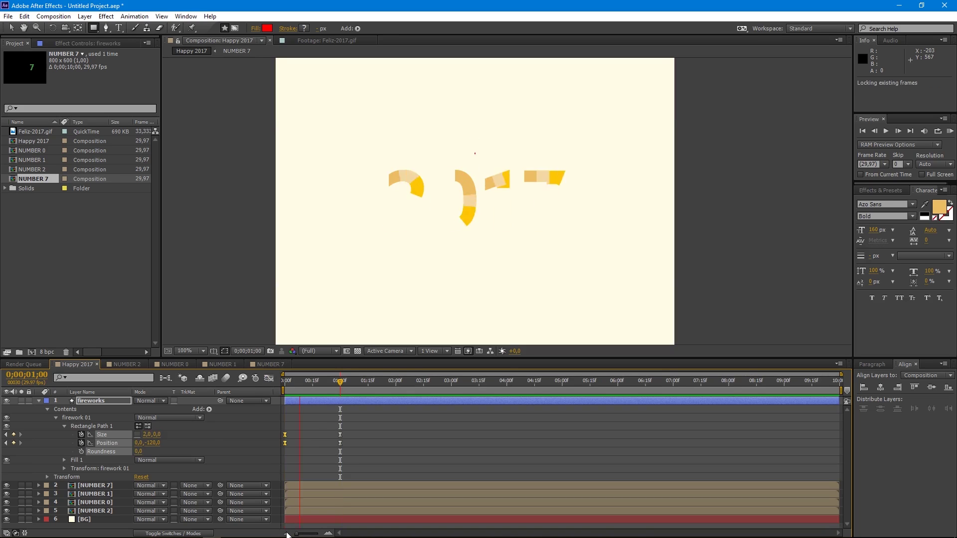
key(space)
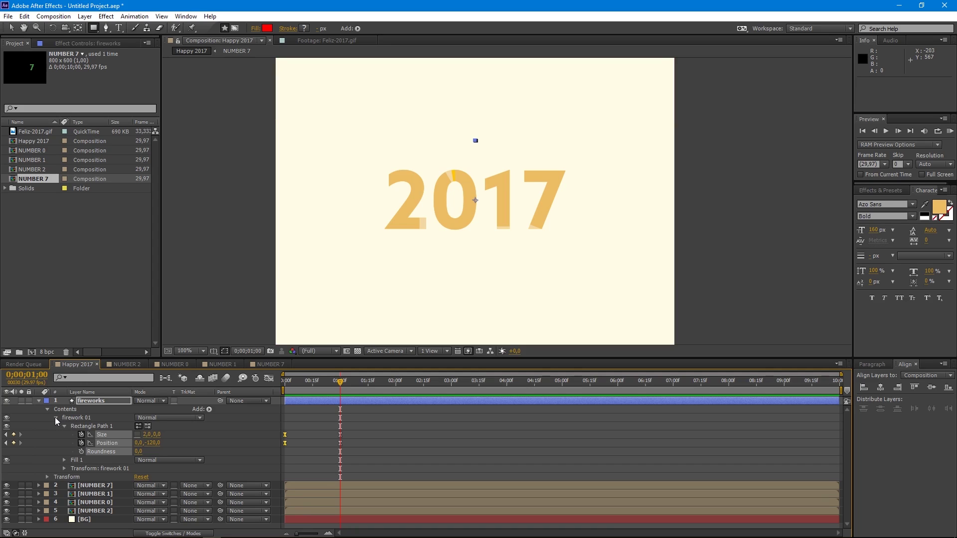
- Add a Repeater to firework 01 with 36 copies
click(77, 418)
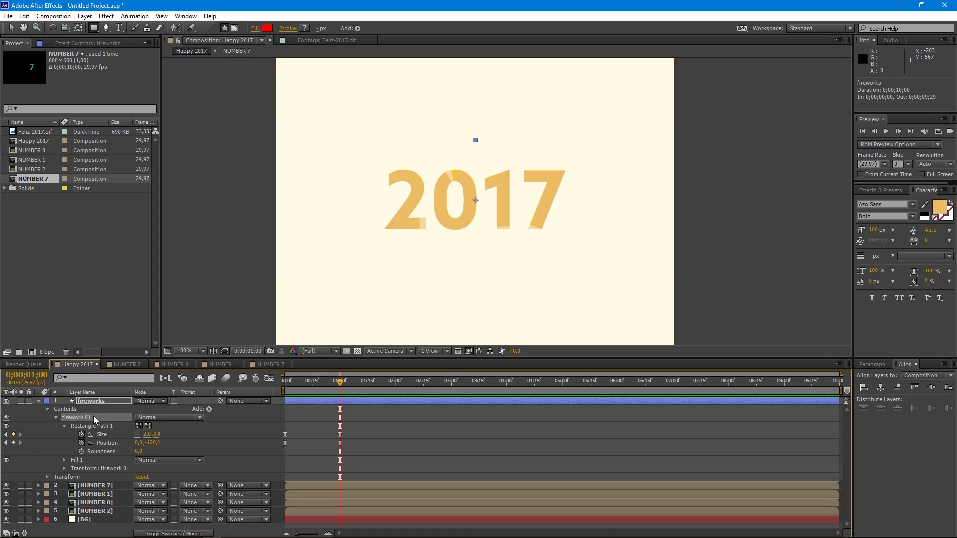
click(208, 409)
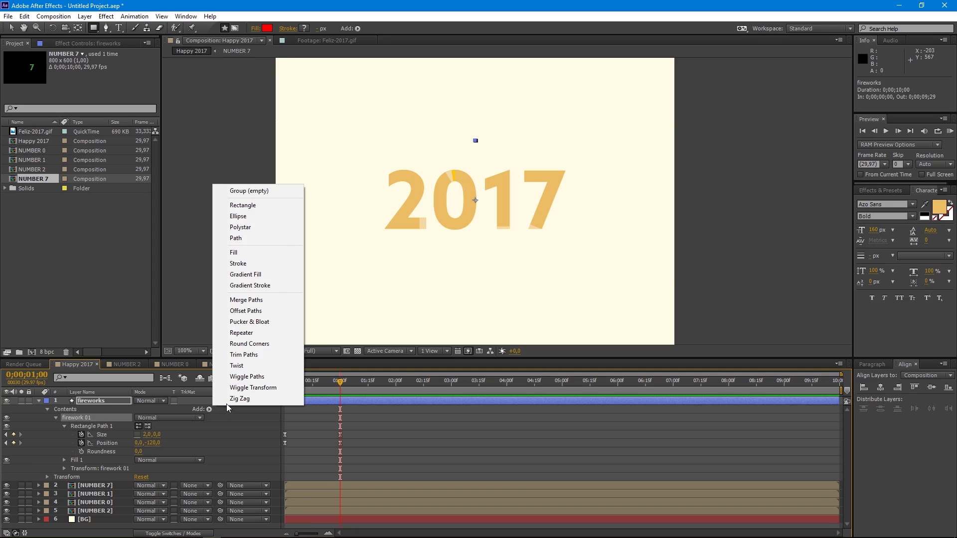
click(241, 333)
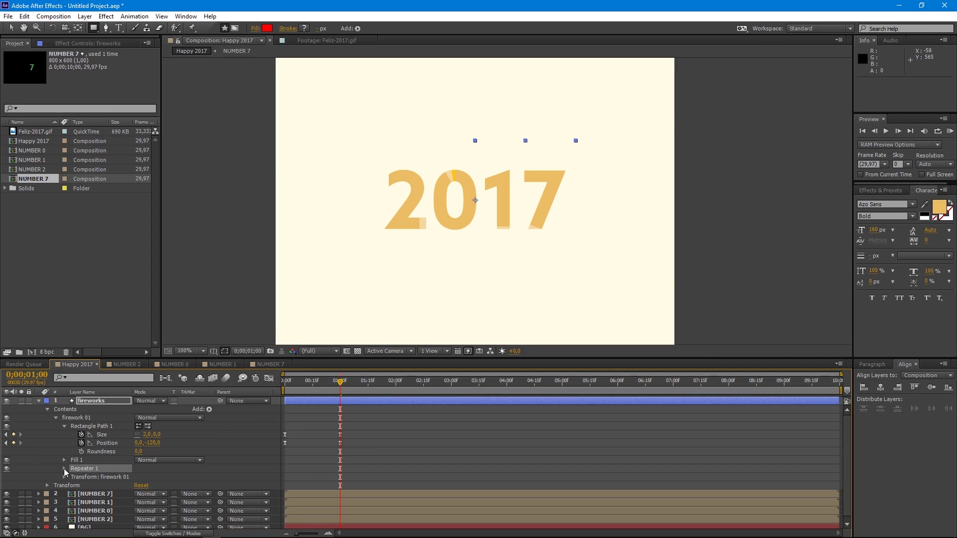
click(64, 468)
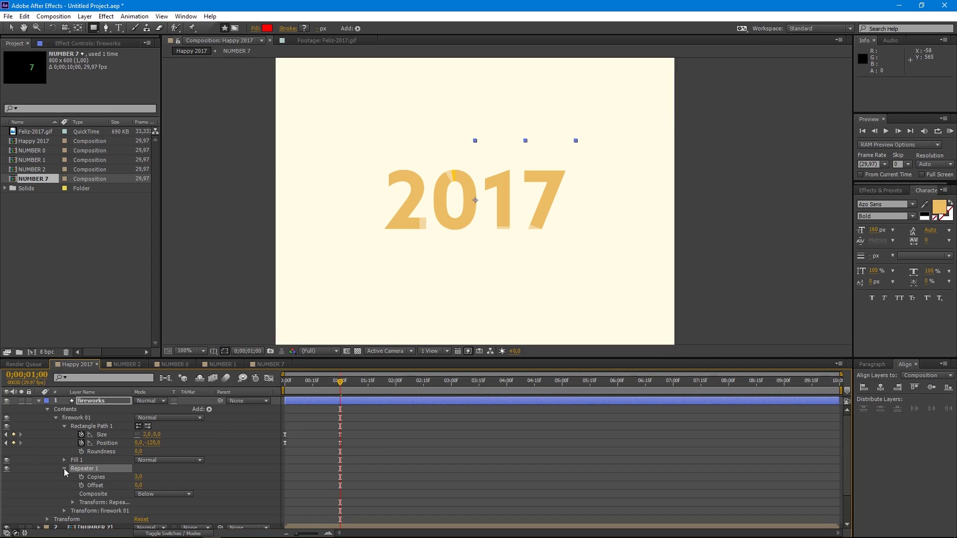
click(138, 477)
text(36)
key(Return)
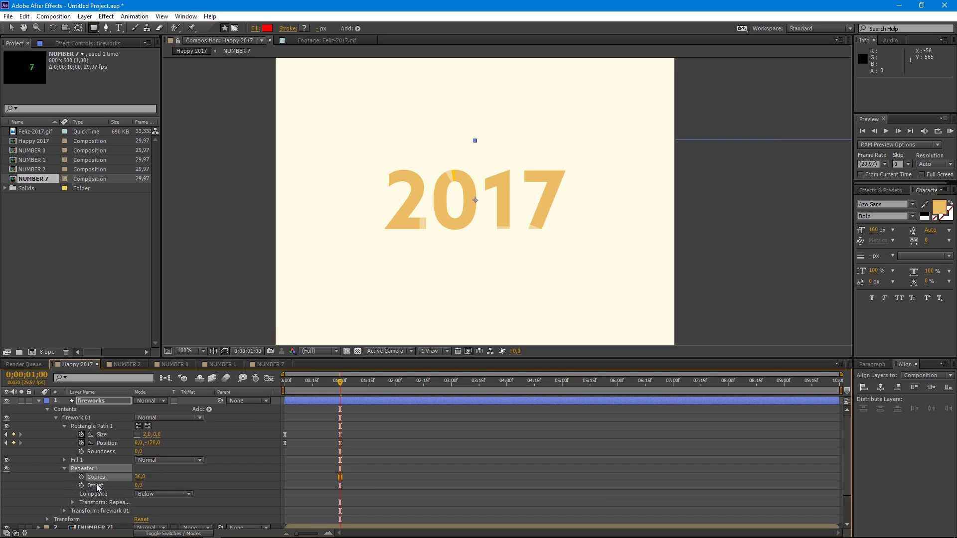
- Set the repeater's rotation to 360/36 (10°) and its Position offset to 0
click(72, 502)
scroll(102, 489, down, 1)
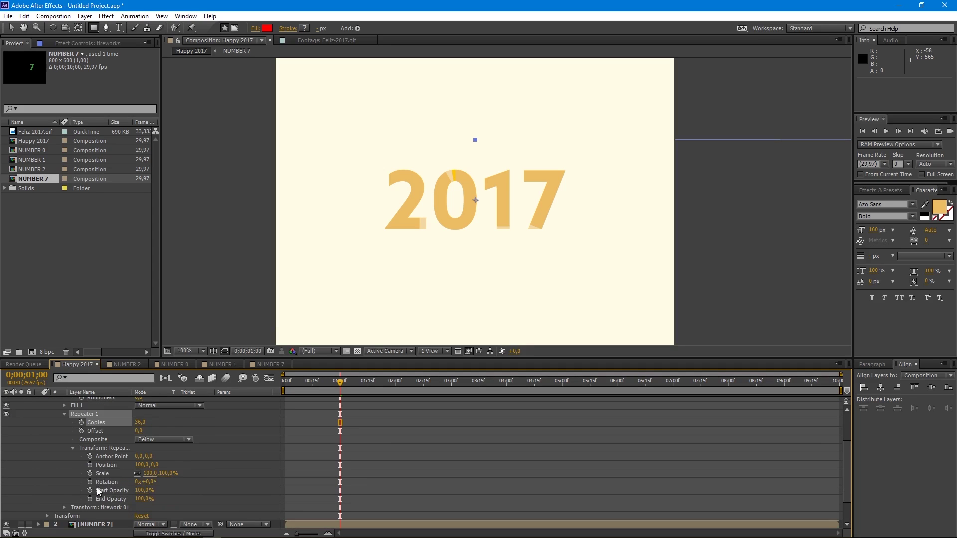
click(149, 482)
text(360/36)
key(Return)
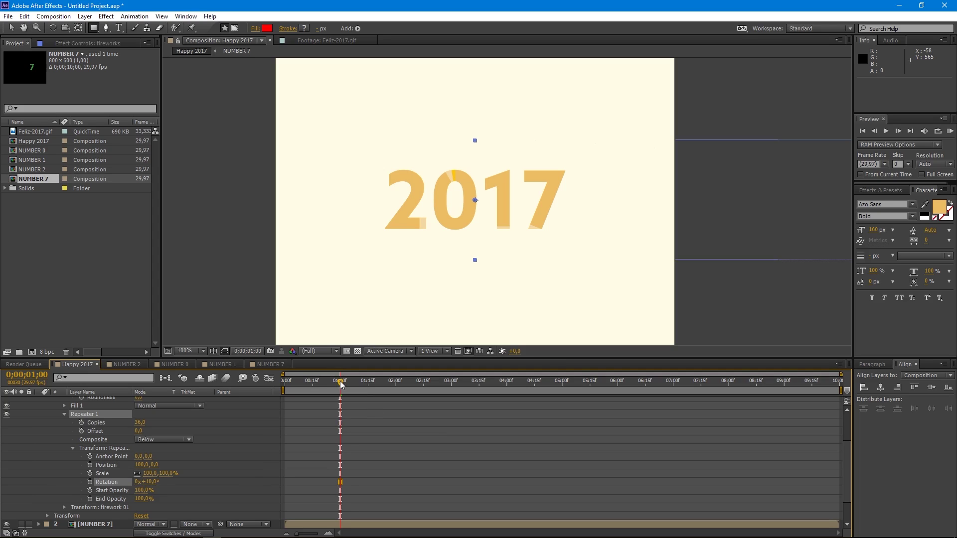
drag(337, 383, 302, 388)
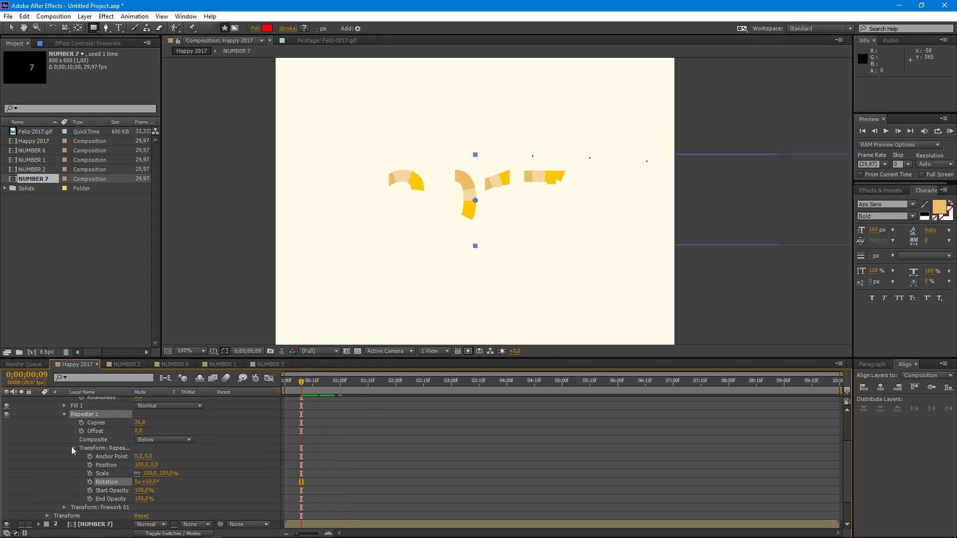
click(112, 466)
click(139, 464)
text(0)
key(Return)
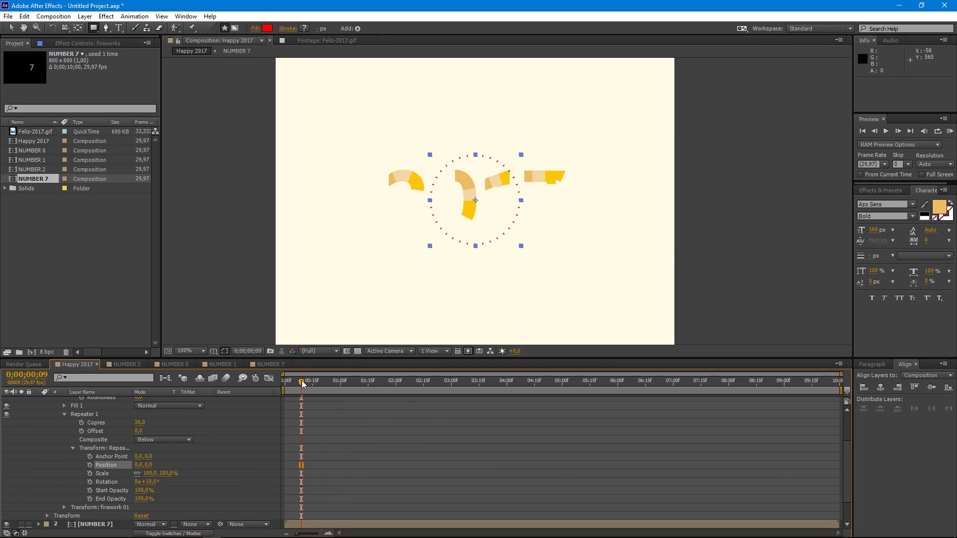
mouse_move(300, 381)
mouse_down()
mouse_move(285, 382)
mouse_move(327, 384)
mouse_move(294, 388)
mouse_up()
scroll(28, 492, up, 2)
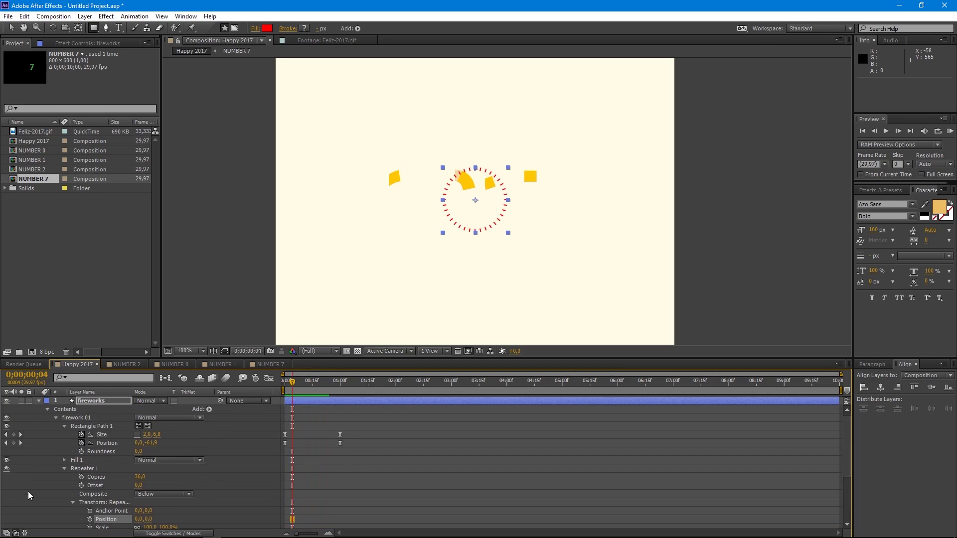
click(80, 418)
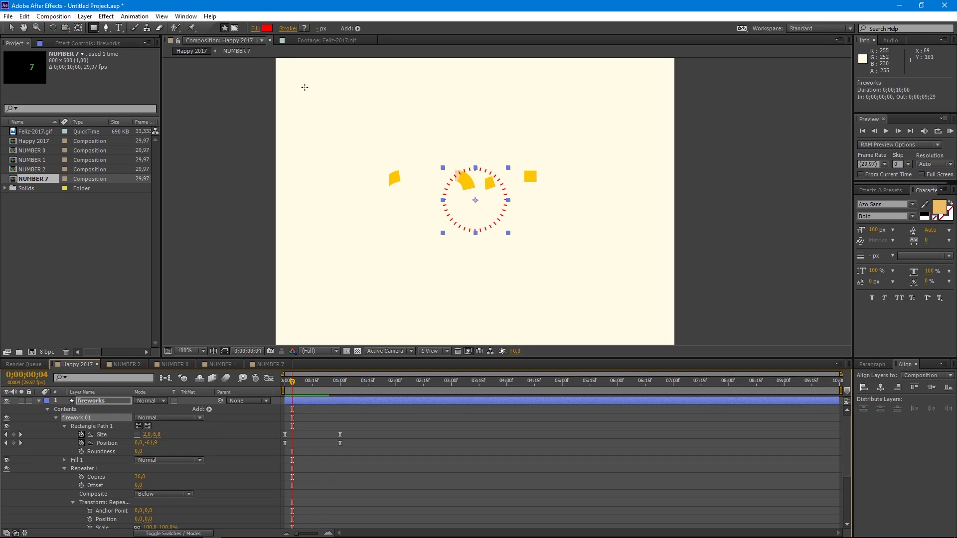
- Change firework 01's fill colour from red to pale yellow EDD873
click(268, 28)
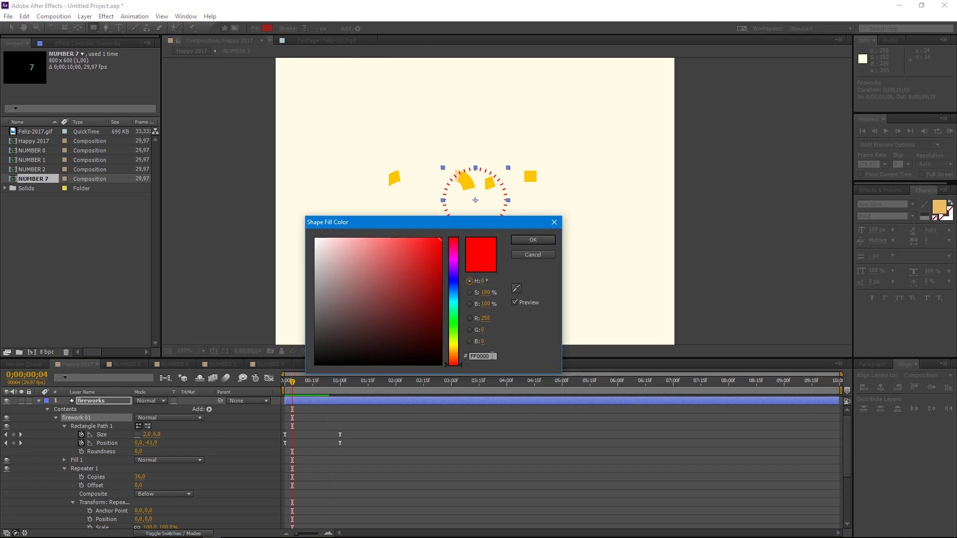
drag(455, 223, 707, 254)
click(706, 377)
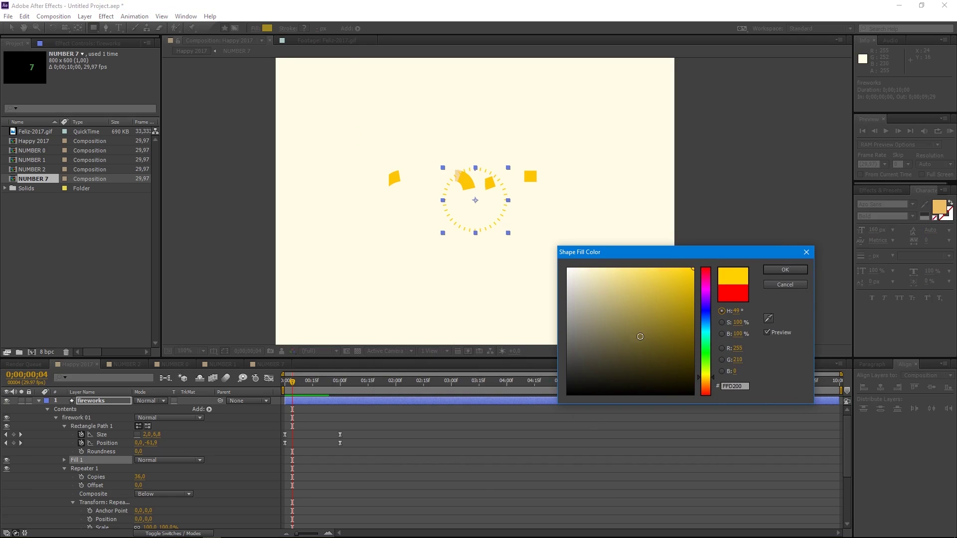
click(664, 272)
drag(664, 273, 631, 277)
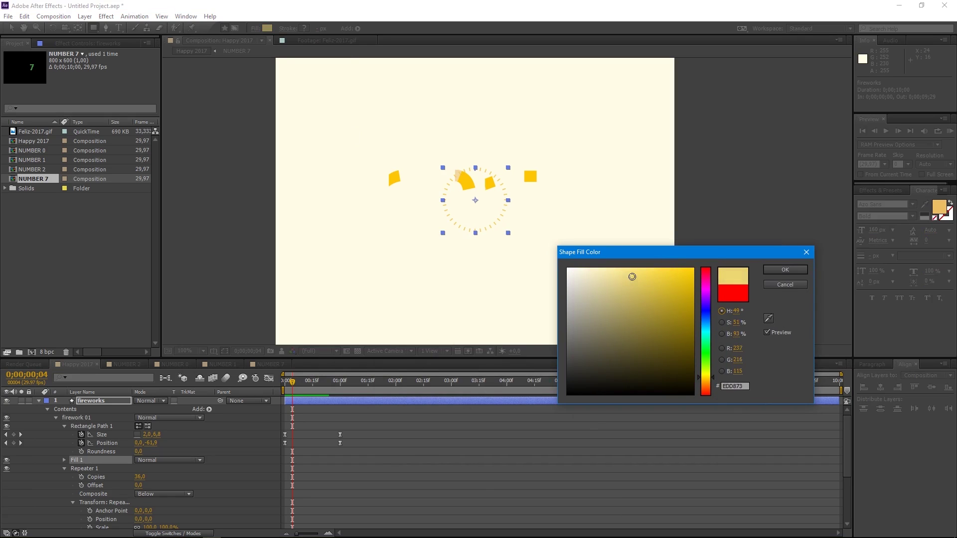
click(775, 268)
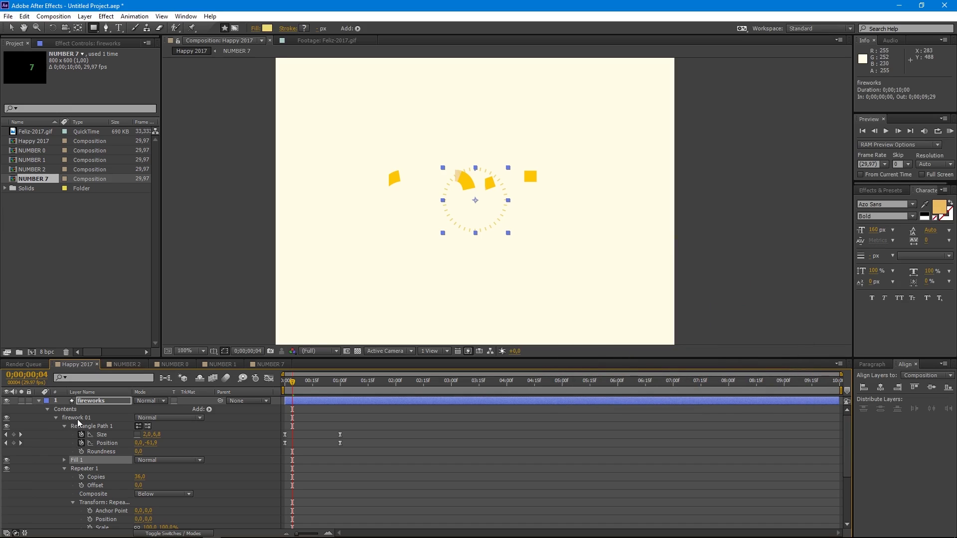
- Collapse firework 01 and duplicate it to create firework 02
click(77, 419)
click(64, 426)
click(64, 442)
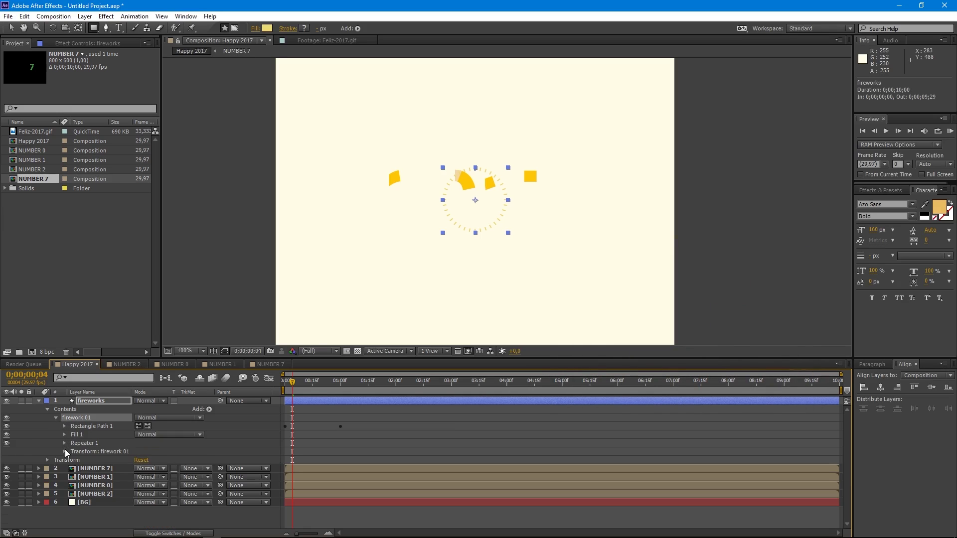
click(55, 418)
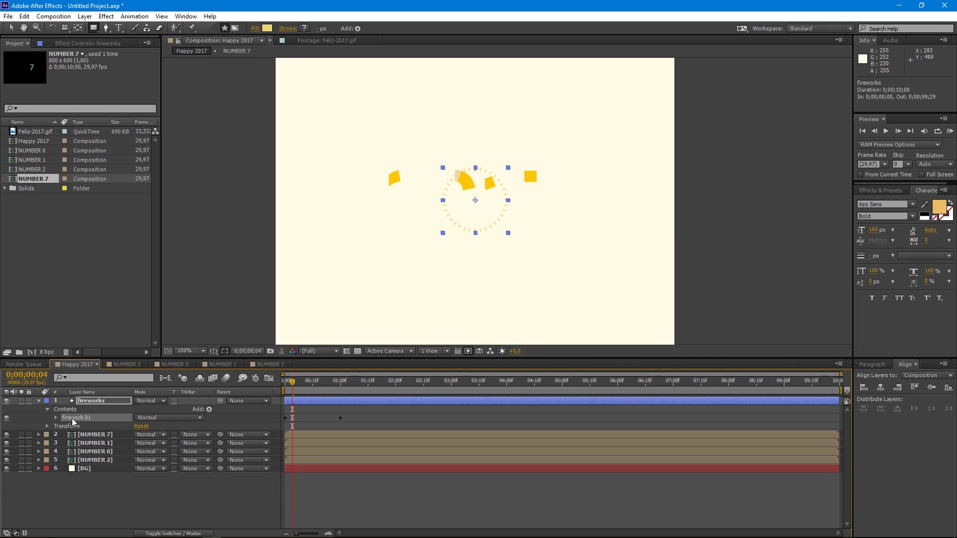
key(ctrl+d)
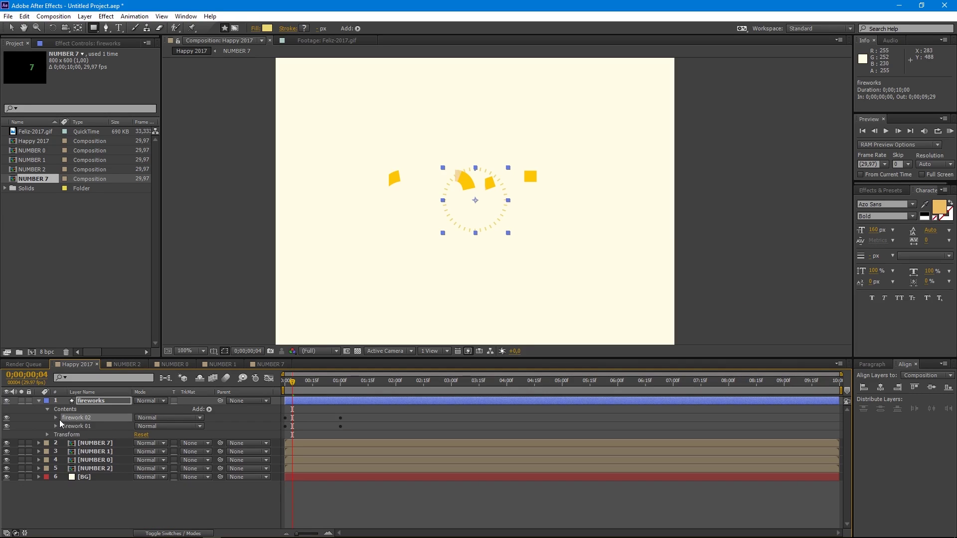
- Set firework 02's repeater to 12 copies with rotation 360/12 (30°)
click(55, 418)
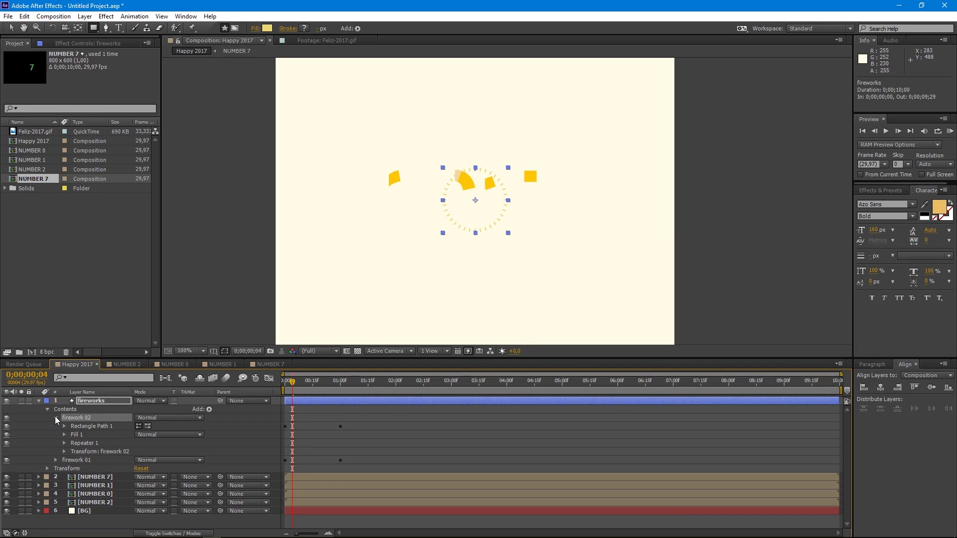
click(64, 443)
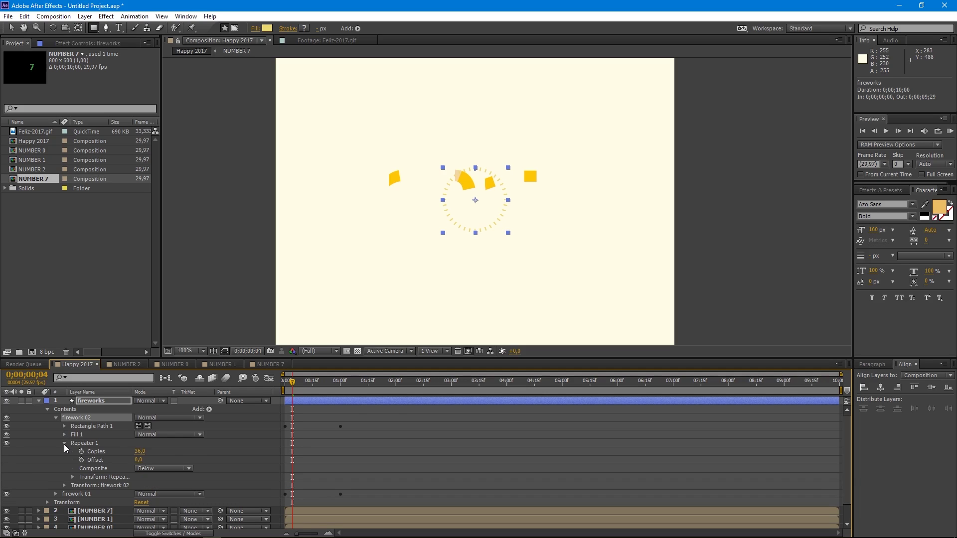
click(140, 452)
text(12)
key(Return)
click(73, 477)
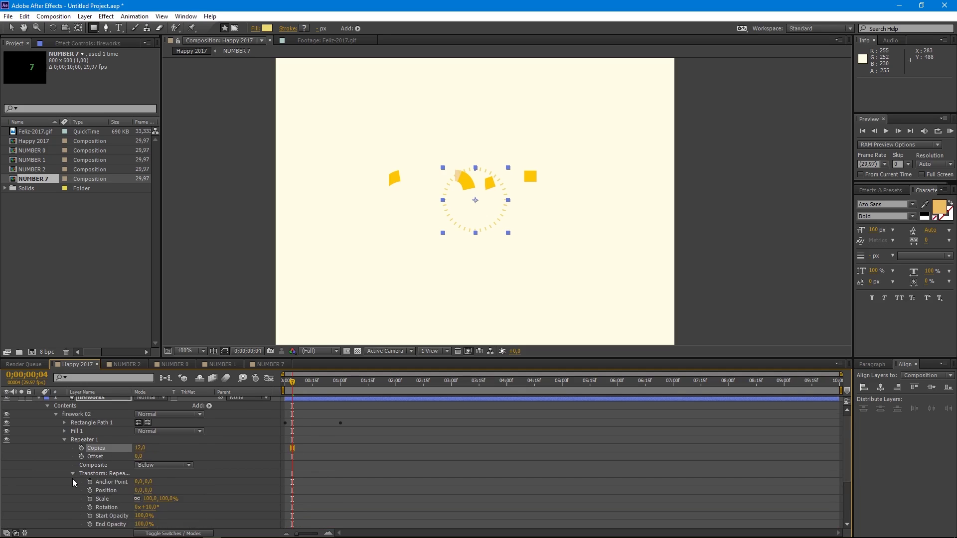
scroll(73, 479, down, 2)
click(149, 481)
text(36)
text(0/12)
click(218, 470)
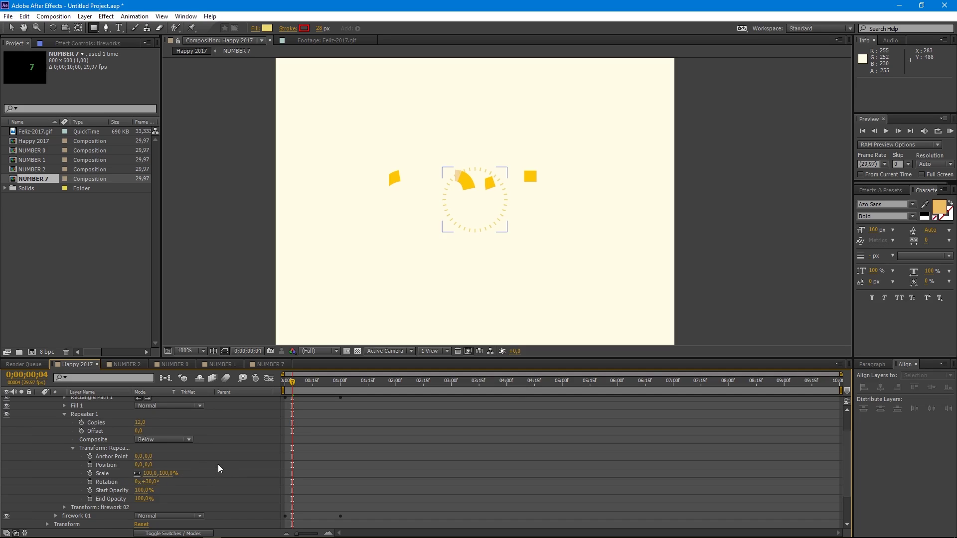
scroll(217, 464, up, 2)
drag(292, 381, 294, 383)
click(65, 443)
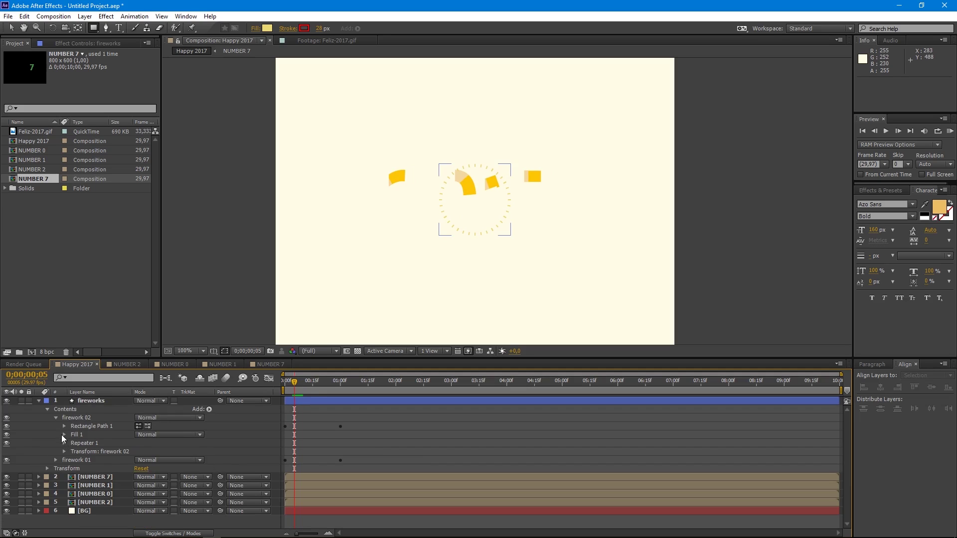
click(91, 426)
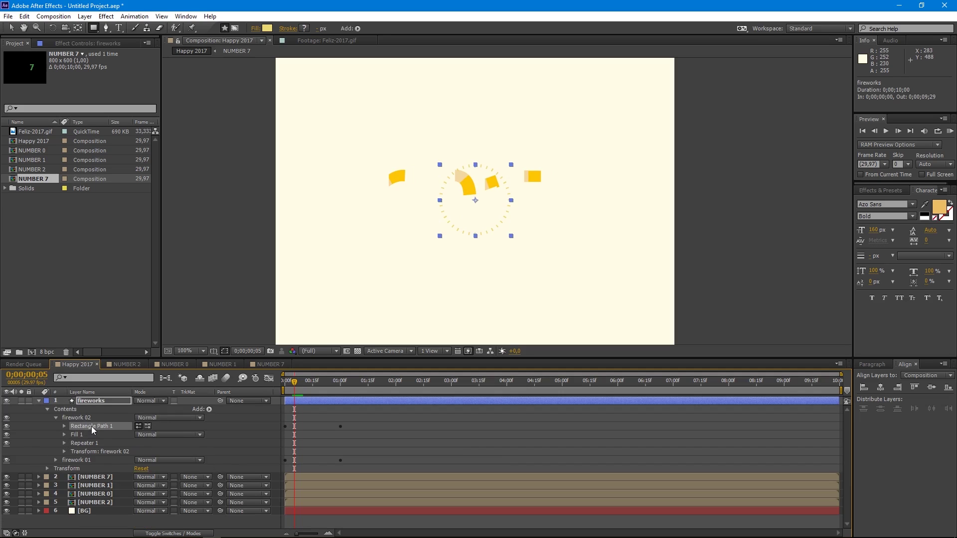
- Set firework 02's one-second Position keyframe Y value to -90 for a smaller burst
click(65, 426)
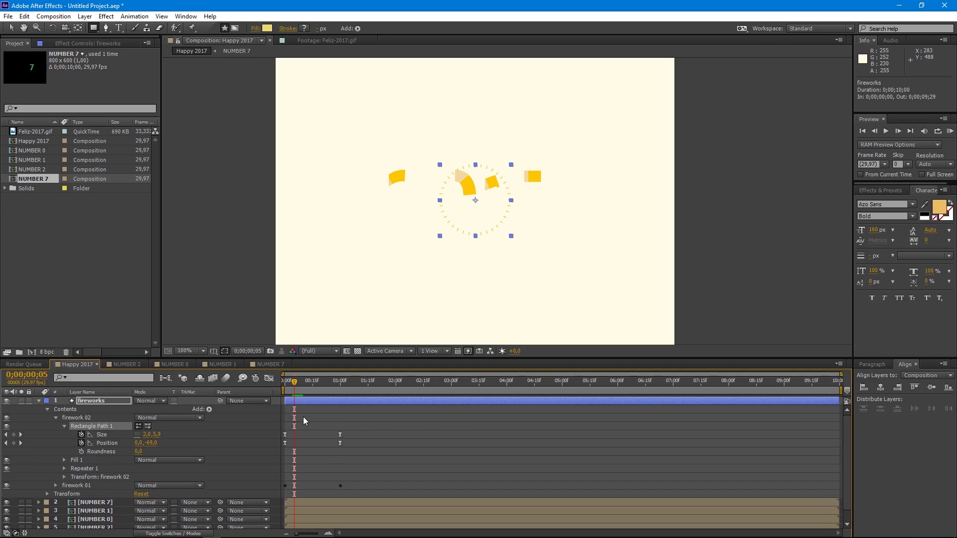
click(100, 444)
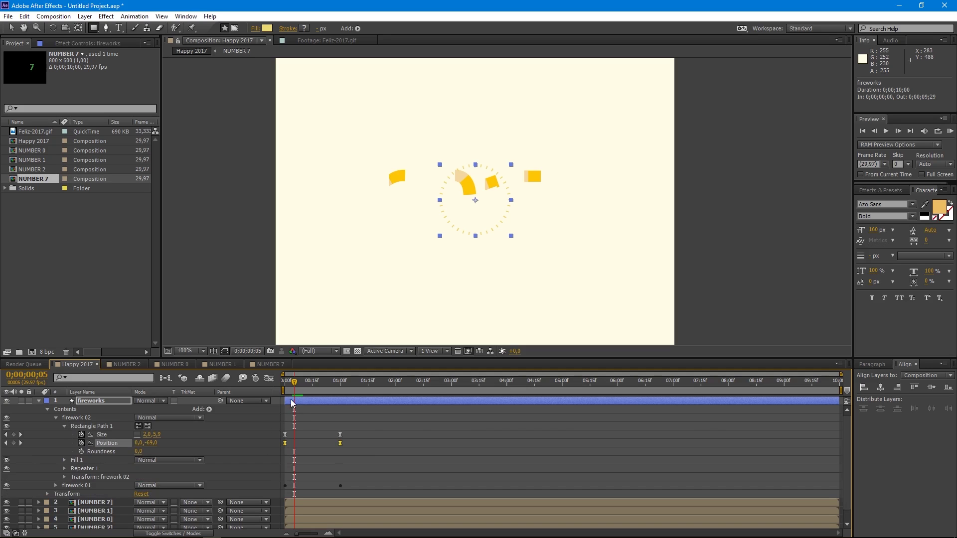
click(306, 429)
key(space)
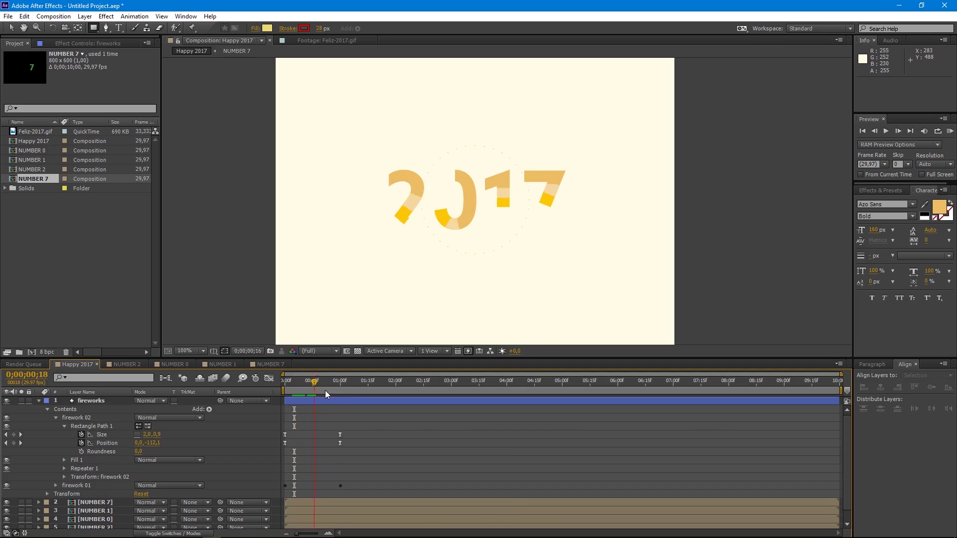
click(340, 392)
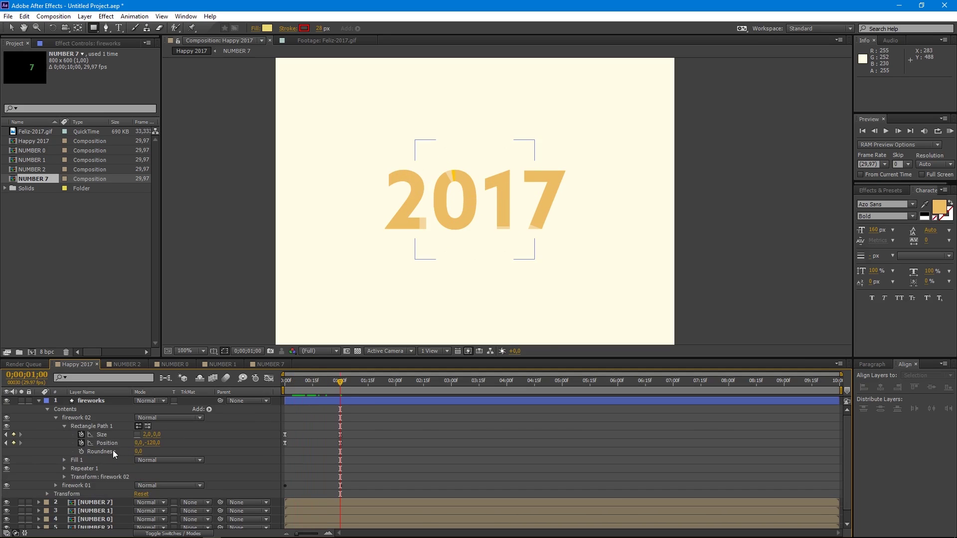
click(99, 443)
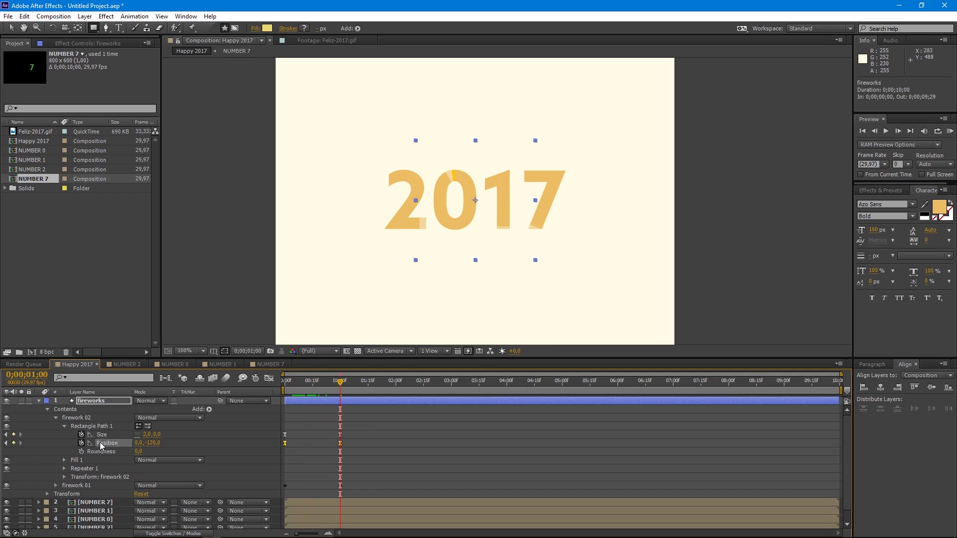
mouse_move(156, 446)
mouse_down()
mouse_move(138, 451)
mouse_move(156, 450)
mouse_up()
click(152, 443)
text(-90)
key(Return)
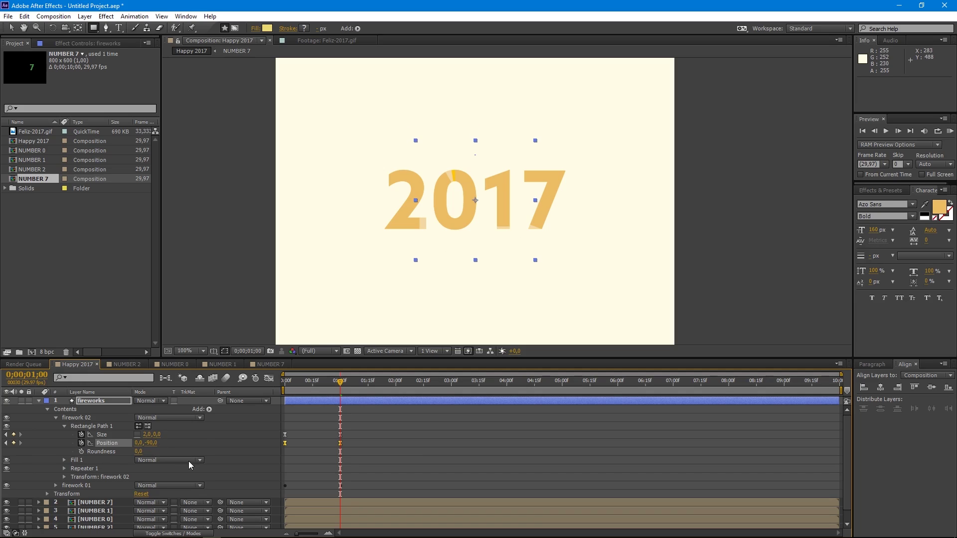
click(339, 443)
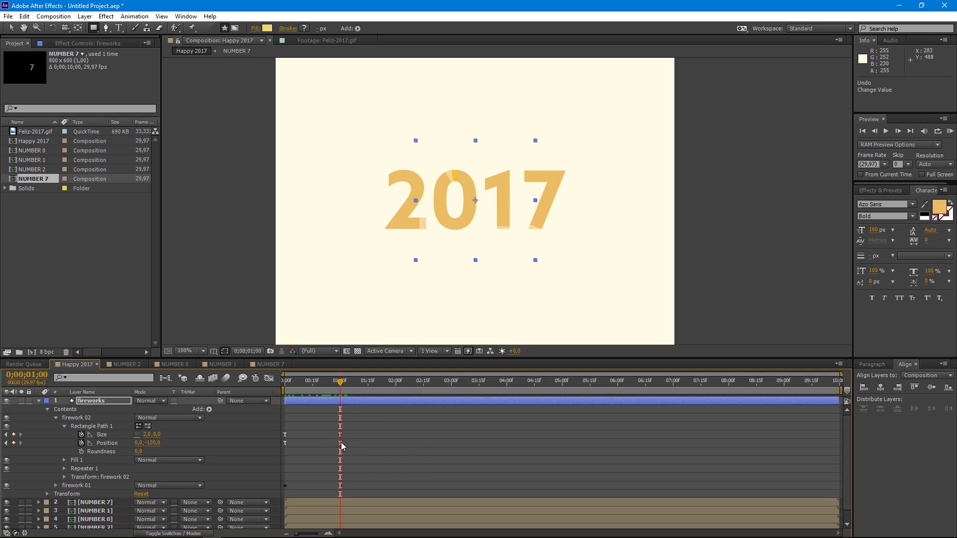
drag(149, 443, 155, 449)
click(154, 443)
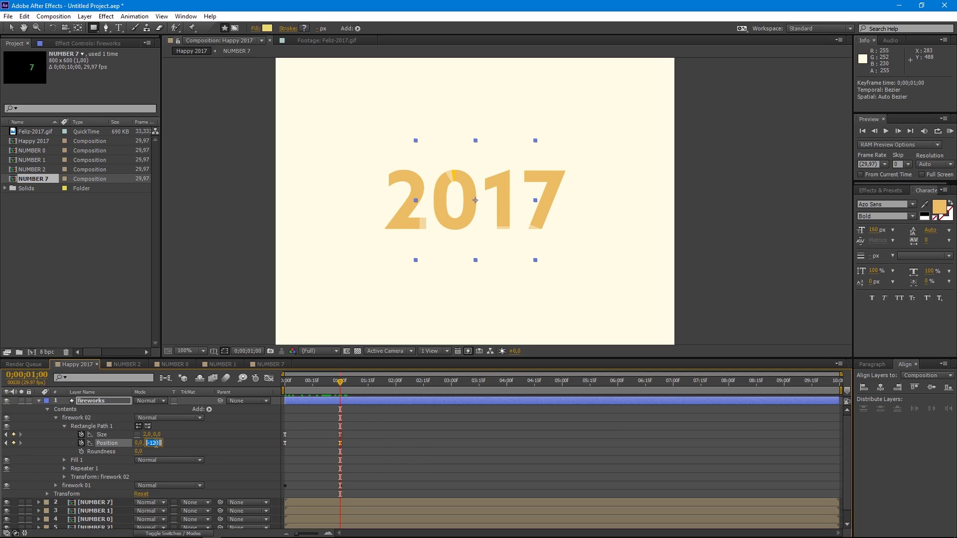
text(-)
key(Return)
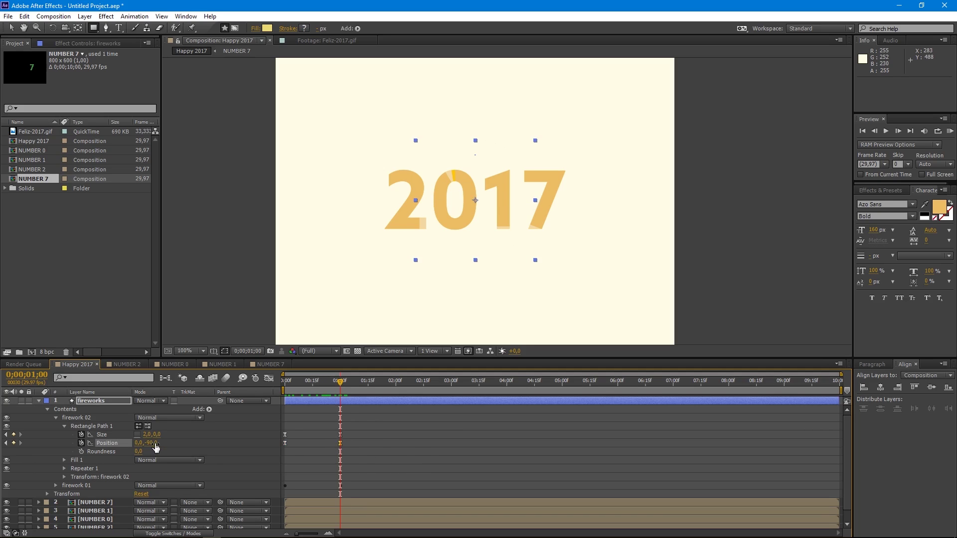
click(319, 418)
drag(340, 386, 288, 407)
- Correct firework 02's repeater rotation to 30° per copy so the 12 dashes form a full ring
scroll(180, 480, down, 1)
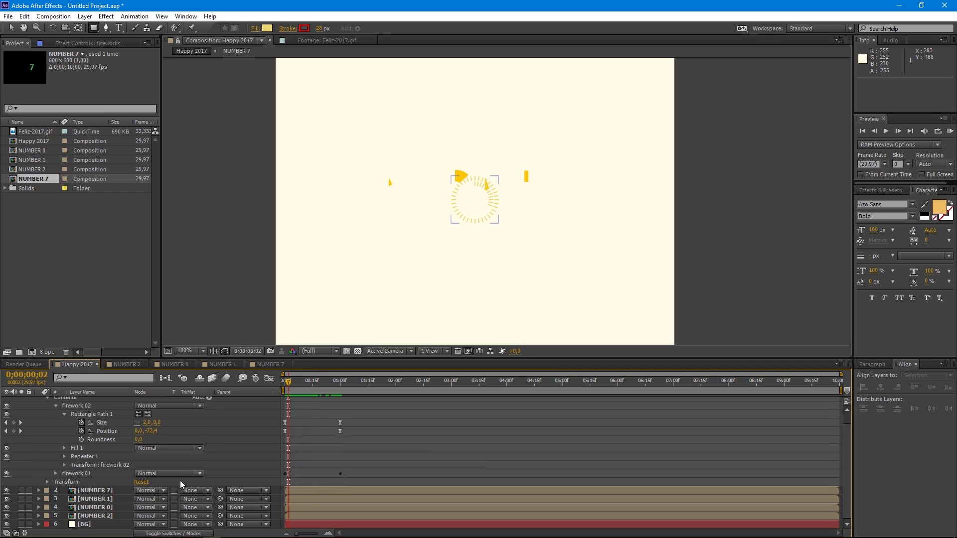
click(65, 465)
click(64, 464)
click(64, 456)
scroll(72, 462, down, 2)
scroll(90, 476, down, 3)
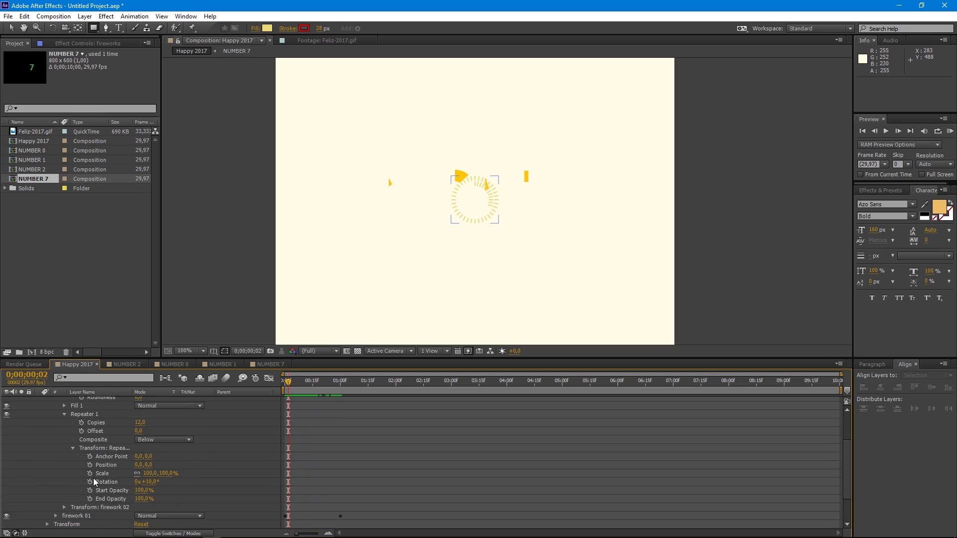
click(150, 482)
text(36)
text(/12)
key(Return)
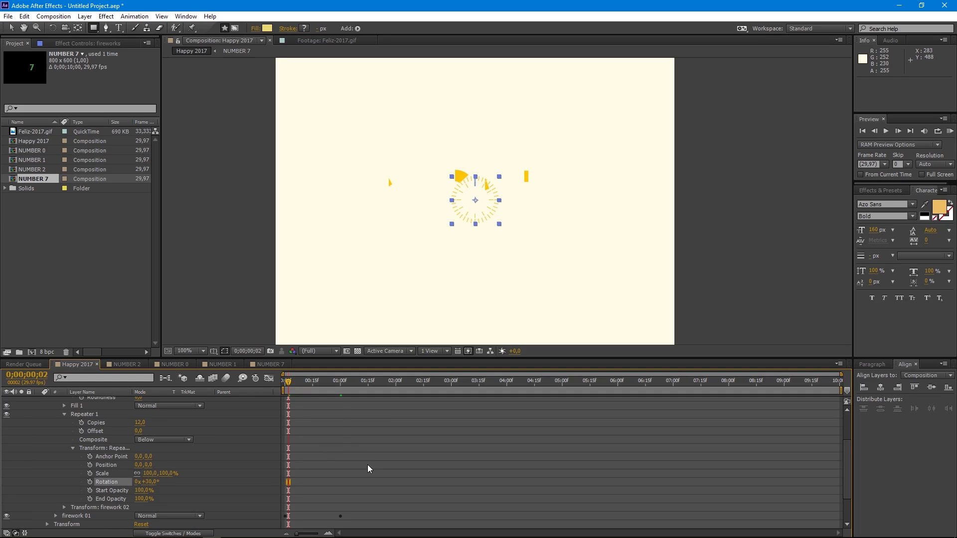
scroll(367, 464, up, 5)
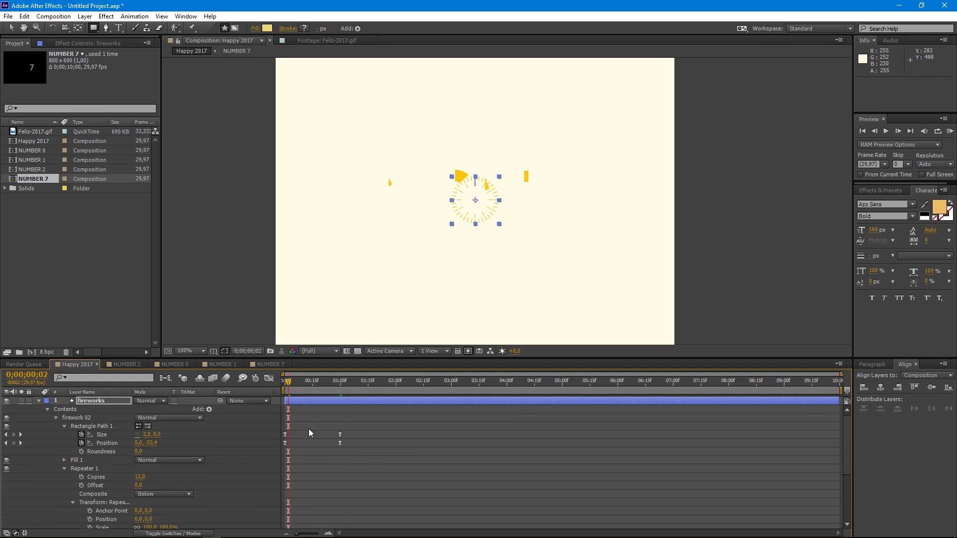
drag(288, 382, 285, 382)
- Set the dashes' starting Size height to 7
click(103, 434)
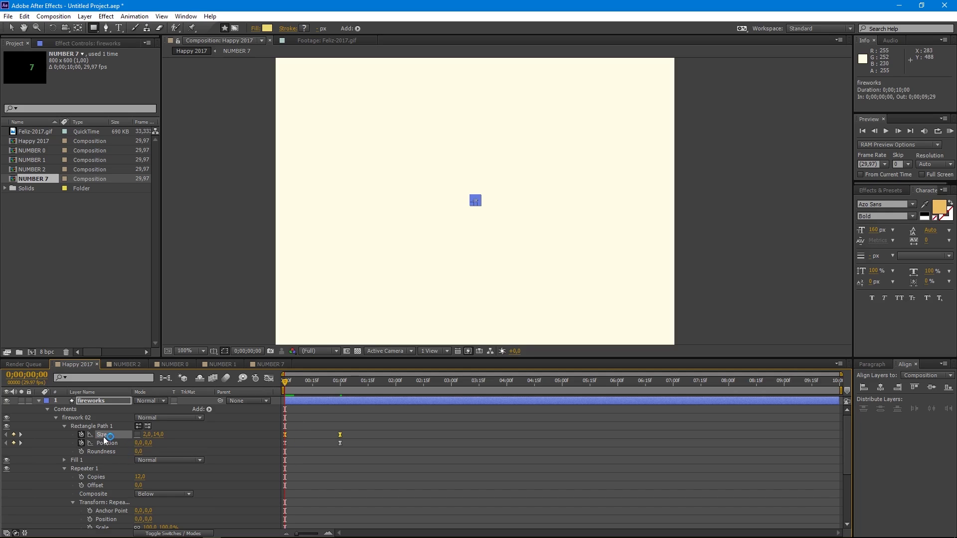
click(157, 434)
text(7)
key(Return)
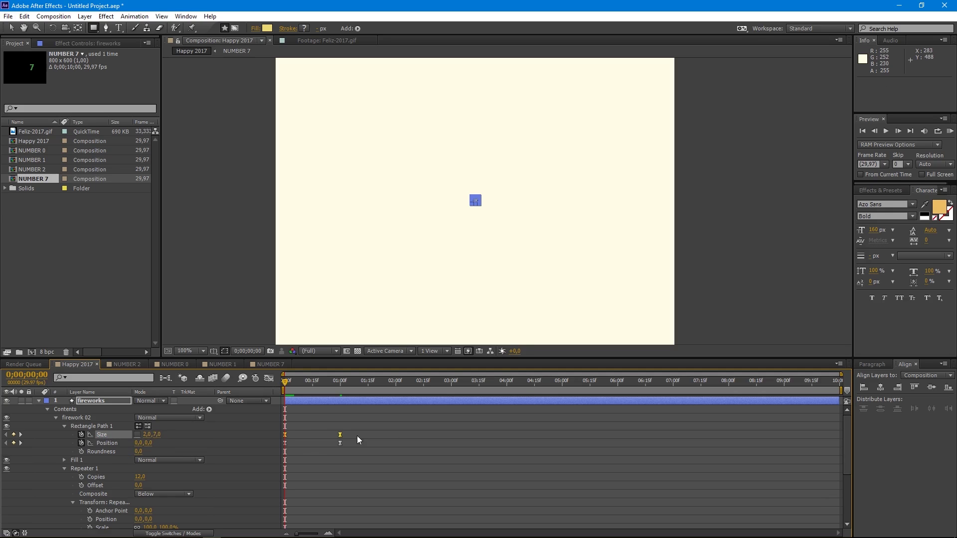
click(300, 411)
- Fill the firework 02 group with lavender AA9DDF
mouse_move(294, 380)
mouse_down()
mouse_move(310, 381)
mouse_move(302, 384)
mouse_up()
click(160, 447)
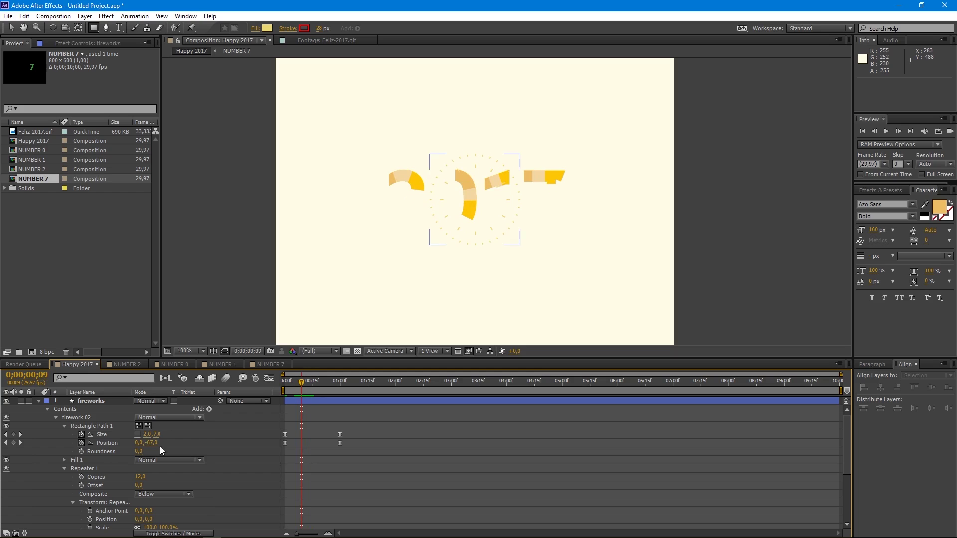
click(83, 417)
click(268, 28)
drag(707, 327, 707, 302)
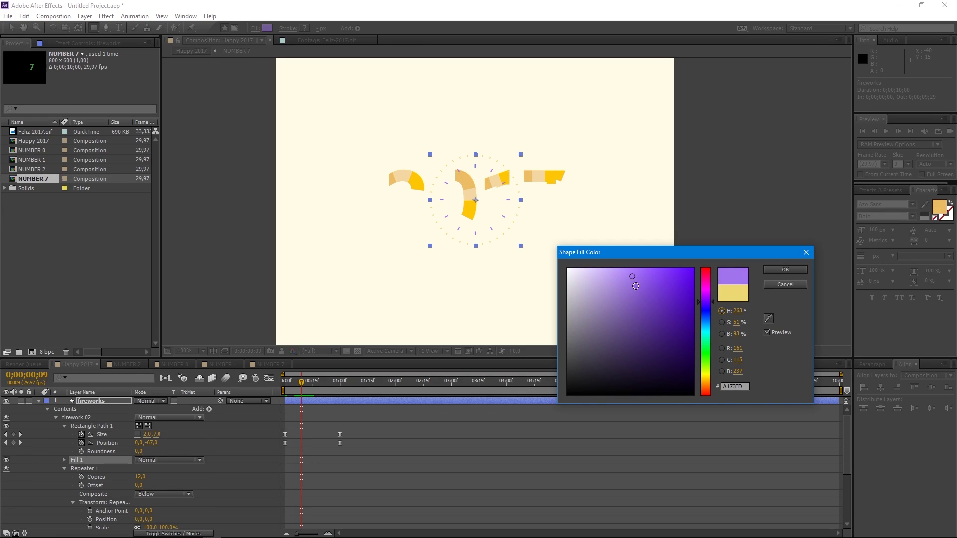
drag(619, 293, 616, 283)
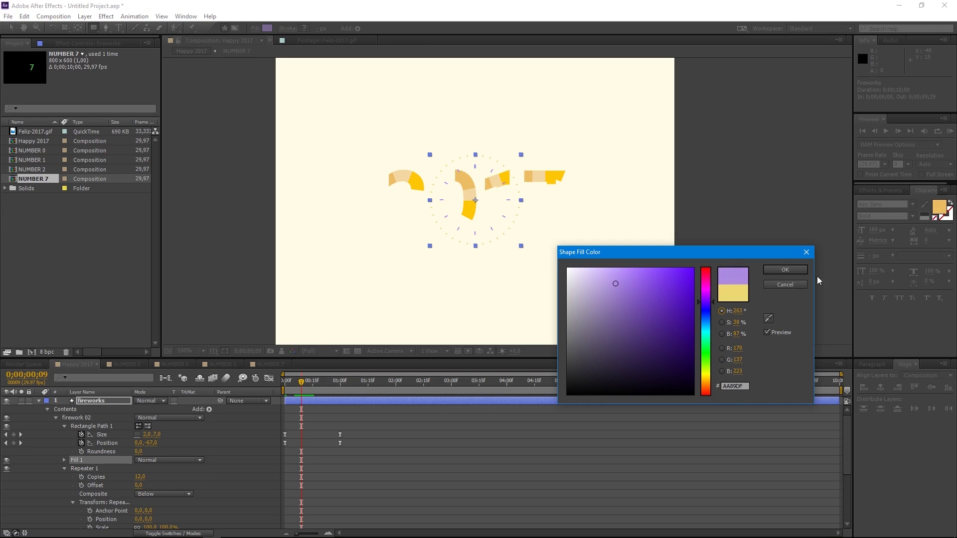
click(776, 271)
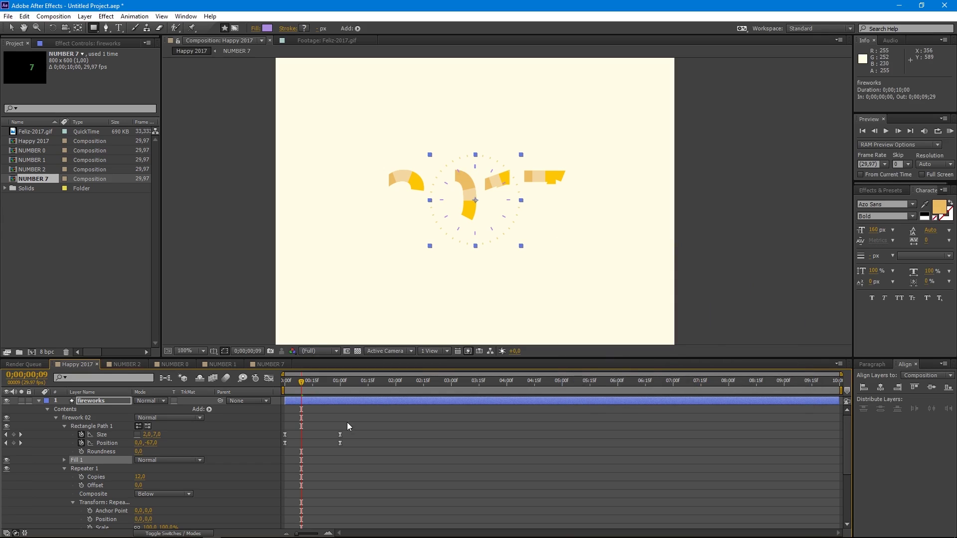
- Nudge firework 02's Size and Position keyframes two frames later, then collapse the group
drag(351, 427, 282, 450)
key(alt+Right)
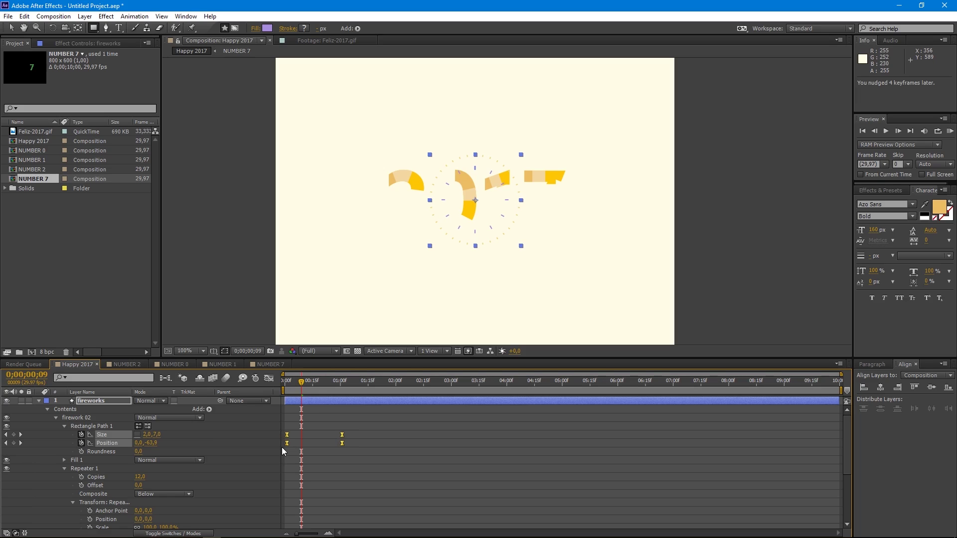
key(alt+Right)
click(307, 391)
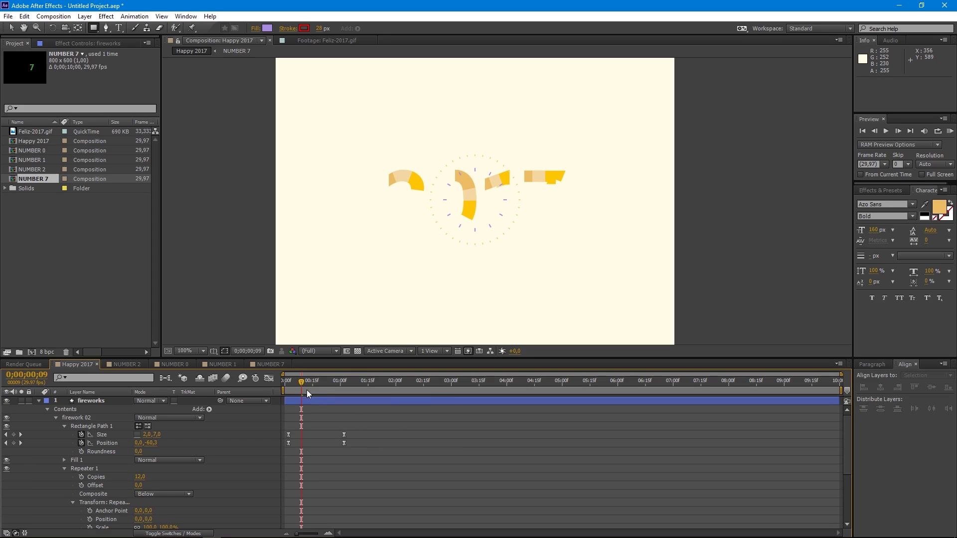
drag(302, 381, 301, 401)
click(80, 417)
click(55, 417)
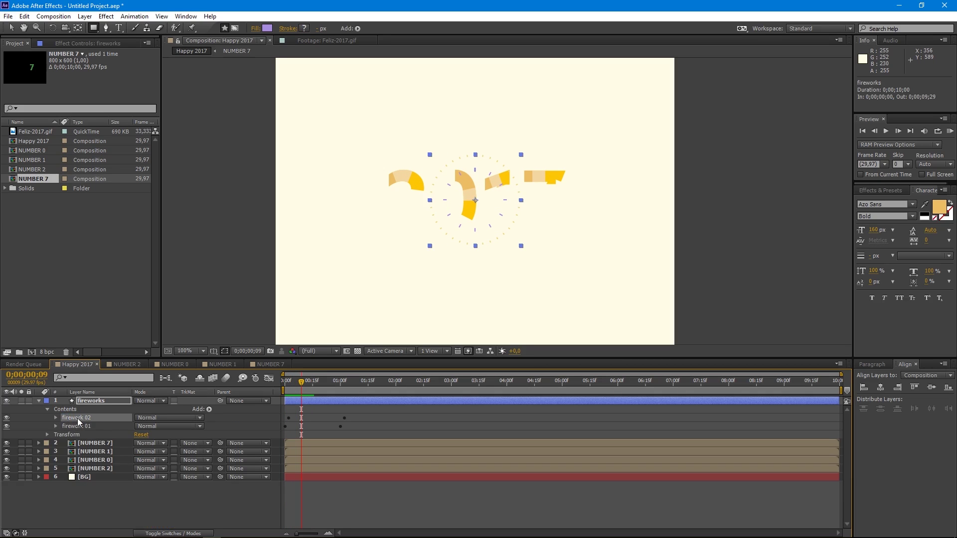
- Duplicate firework 02 as firework 03 and give it a starting Size of 4 by 4
key(ctrl+d)
click(56, 417)
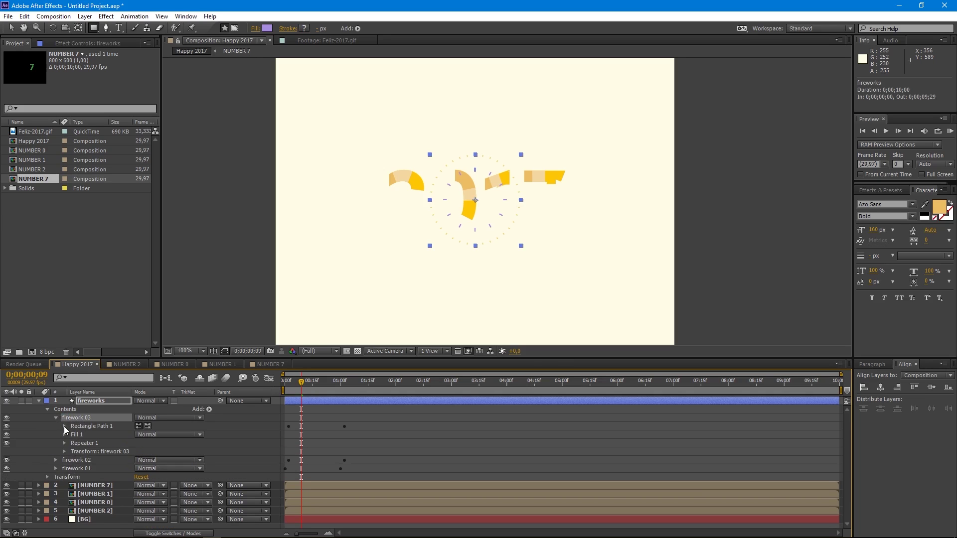
click(63, 426)
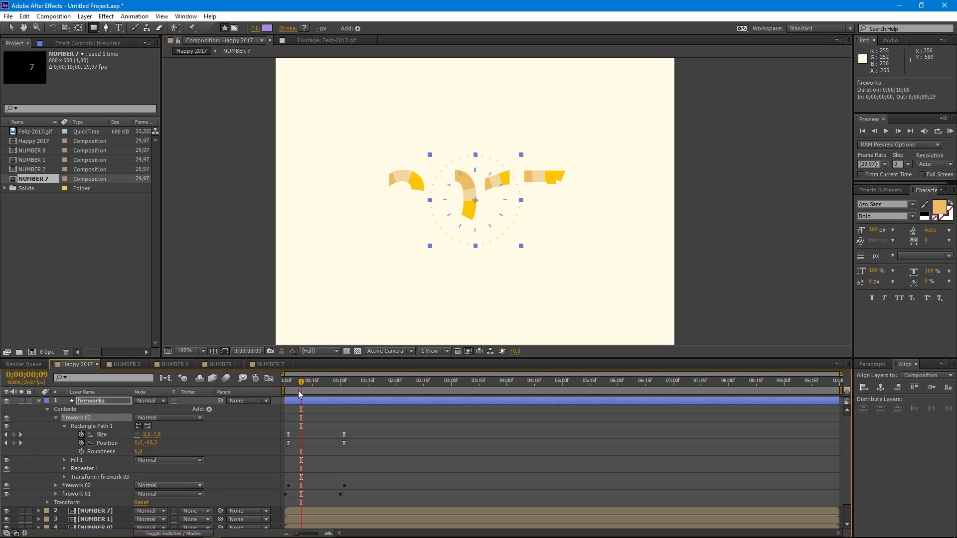
drag(300, 381, 288, 381)
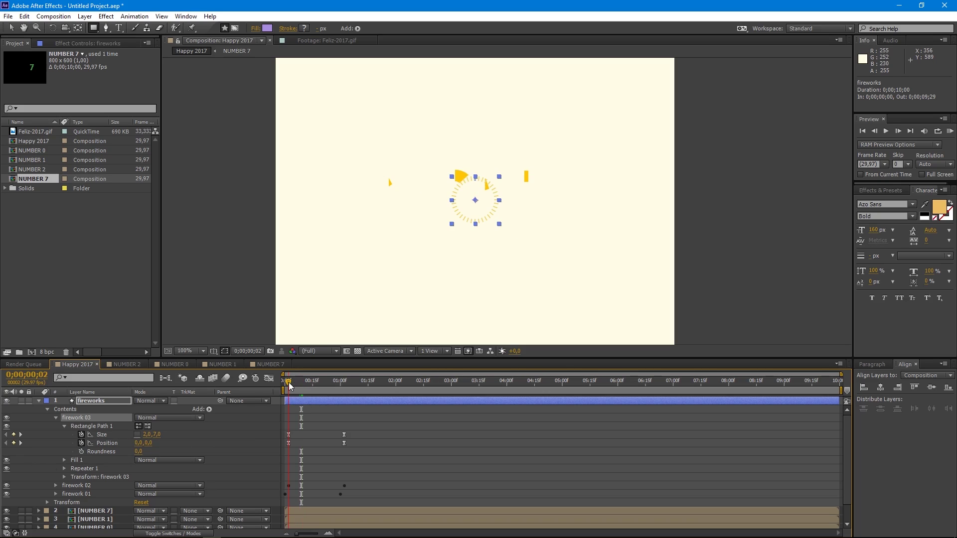
click(100, 435)
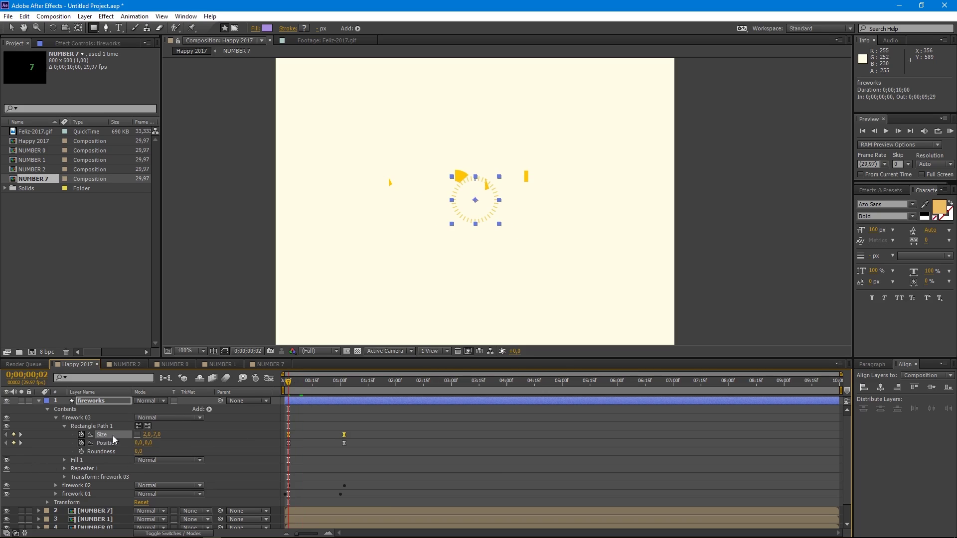
click(146, 434)
text(4)
key(Tab)
text(4)
key(Return)
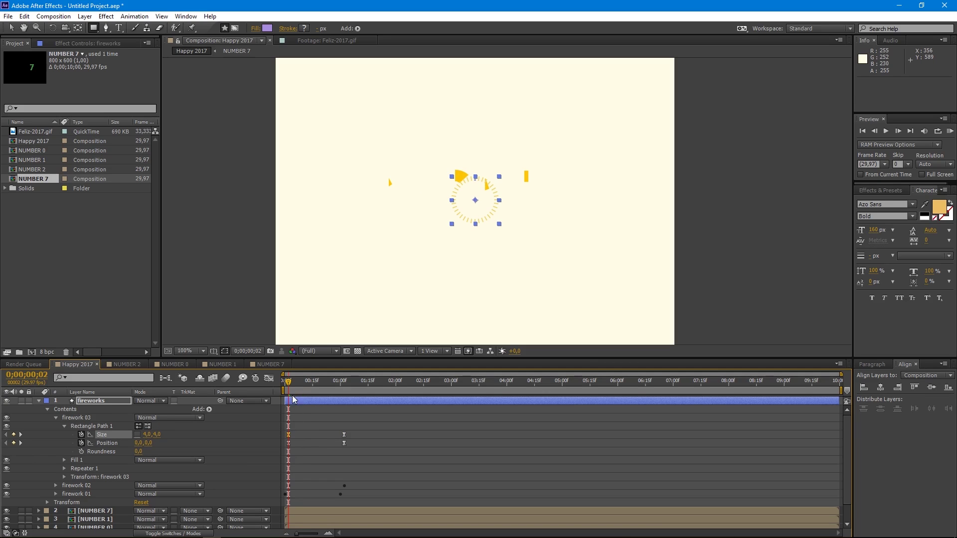
- Set firework 03's ending Size keyframe to 4 by 0
drag(289, 382, 344, 396)
click(344, 435)
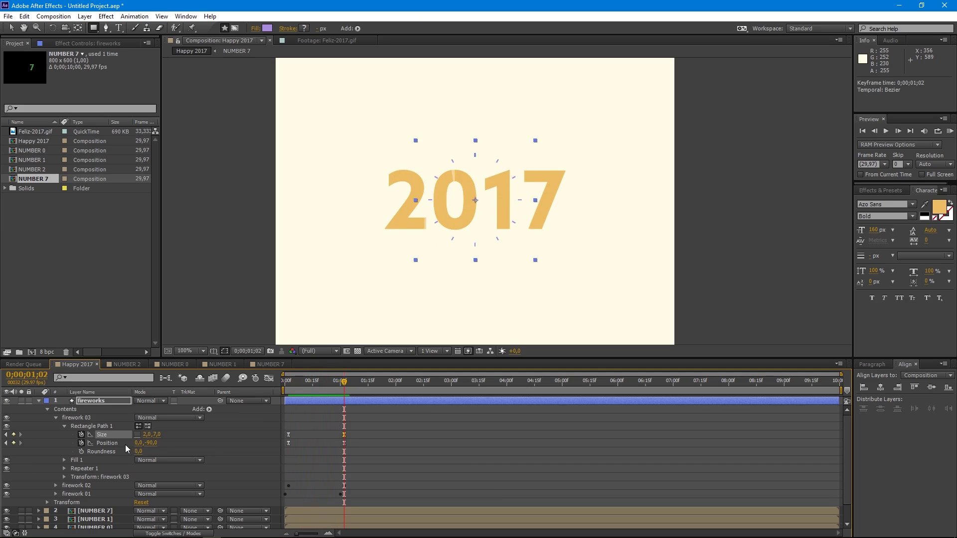
click(145, 435)
text(4)
key(Tab)
text(0)
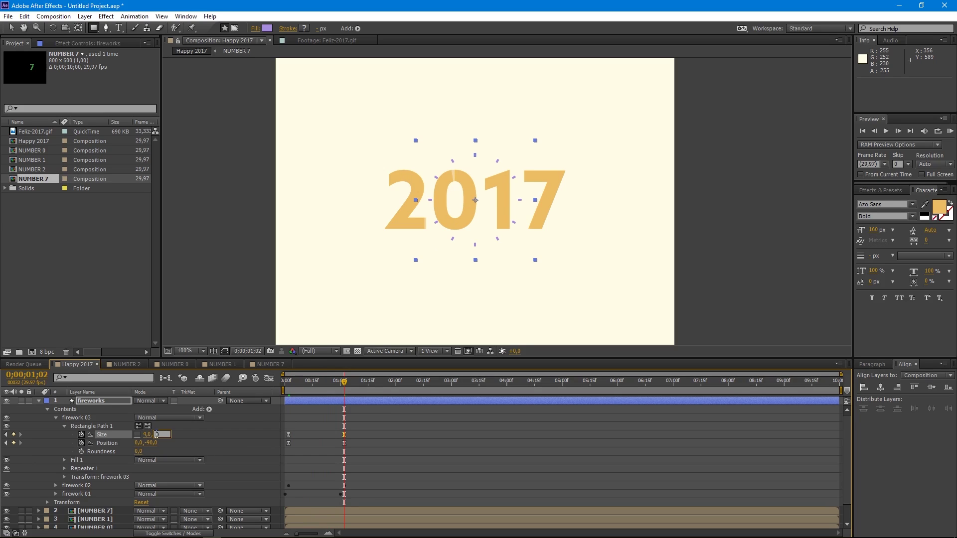
key(Return)
click(350, 390)
- Set firework 03's ending Position Y to -70, then push it farther out
mouse_move(342, 382)
mouse_down()
mouse_move(287, 390)
mouse_move(344, 395)
mouse_up()
click(344, 443)
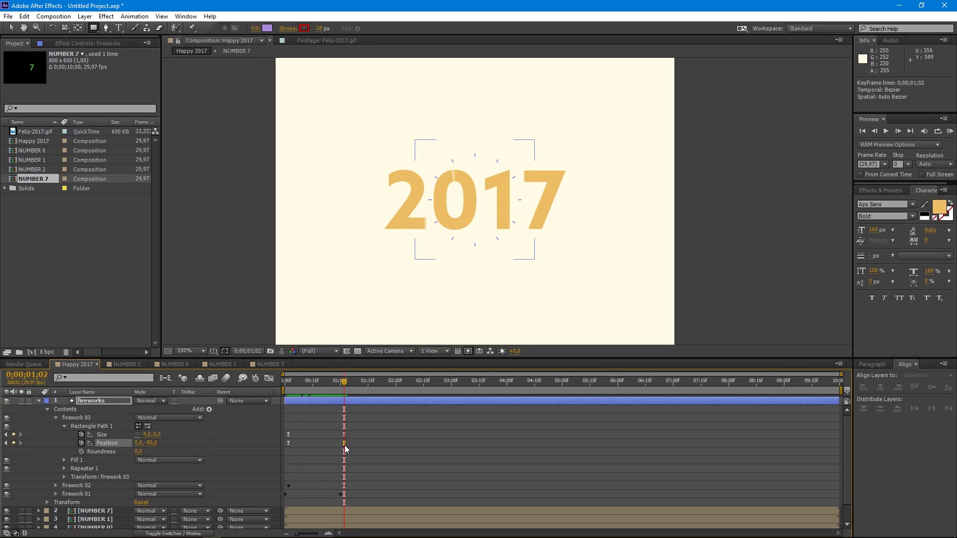
click(151, 444)
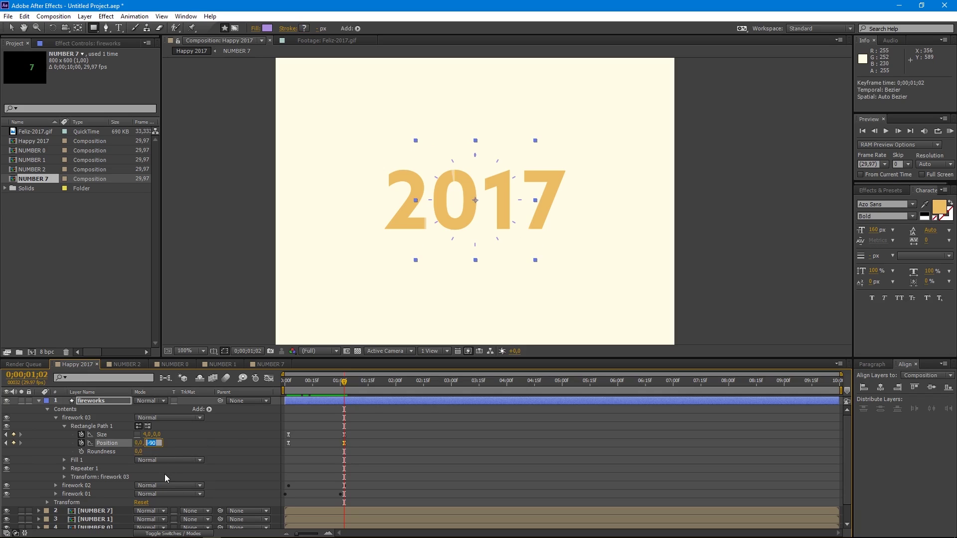
text(-70)
key(Return)
click(372, 442)
drag(345, 387, 288, 384)
click(151, 443)
text(-)
key(Return)
- Set firework 03's Repeater to 20 copies with rotation 30/20 between them
click(64, 468)
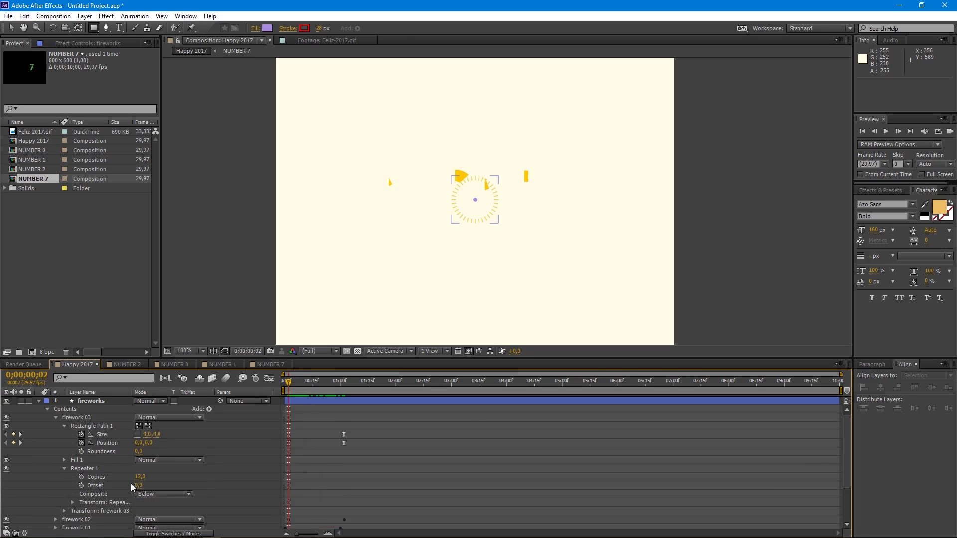
text(20)
click(120, 475)
click(72, 503)
click(151, 482)
text(30/20)
key(Return)
- Narrow firework 03's starting ray width to 1 and re-enter the starting height
mouse_move(288, 381)
mouse_down()
mouse_move(308, 388)
mouse_move(289, 381)
mouse_up()
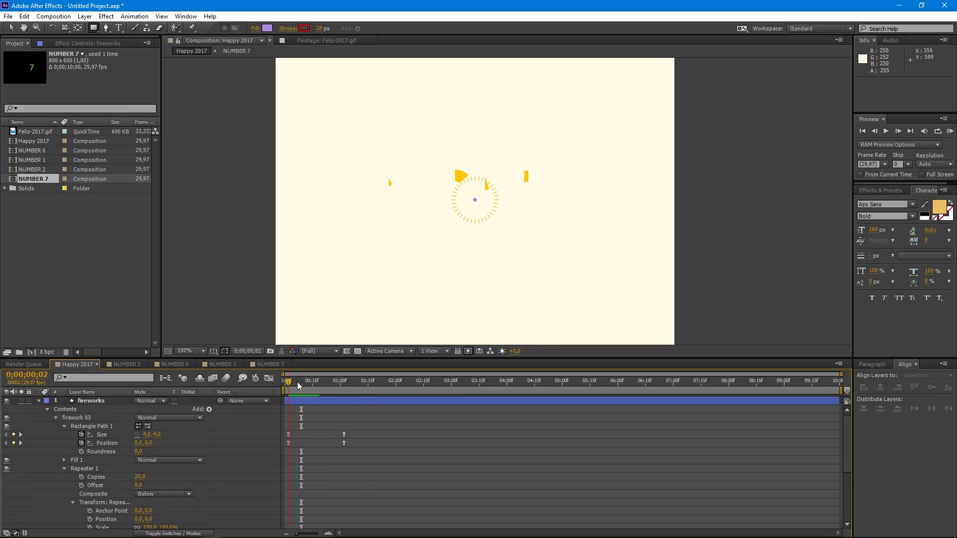
click(102, 435)
mouse_move(145, 434)
mouse_down()
mouse_move(291, 433)
mouse_move(136, 435)
mouse_up()
click(157, 435)
text(0)
key(Return)
- Preview the denser burst and collapse firework 03 and the fireworks layer's properties
click(344, 380)
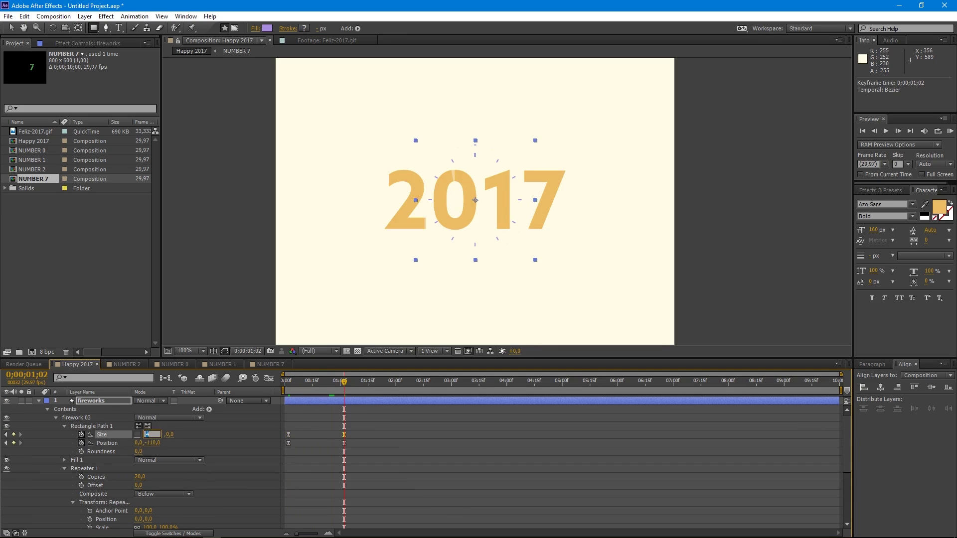
key(KP_0)
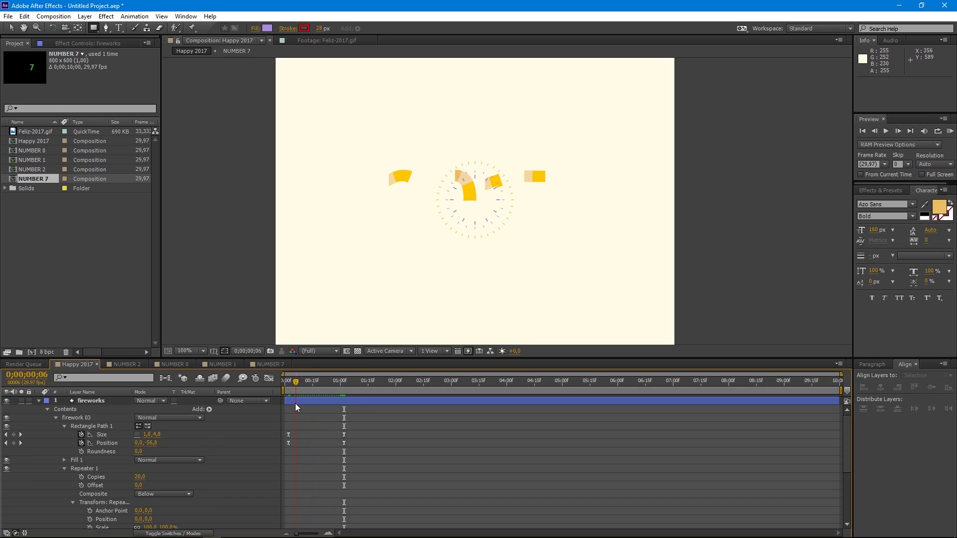
click(104, 411)
click(57, 418)
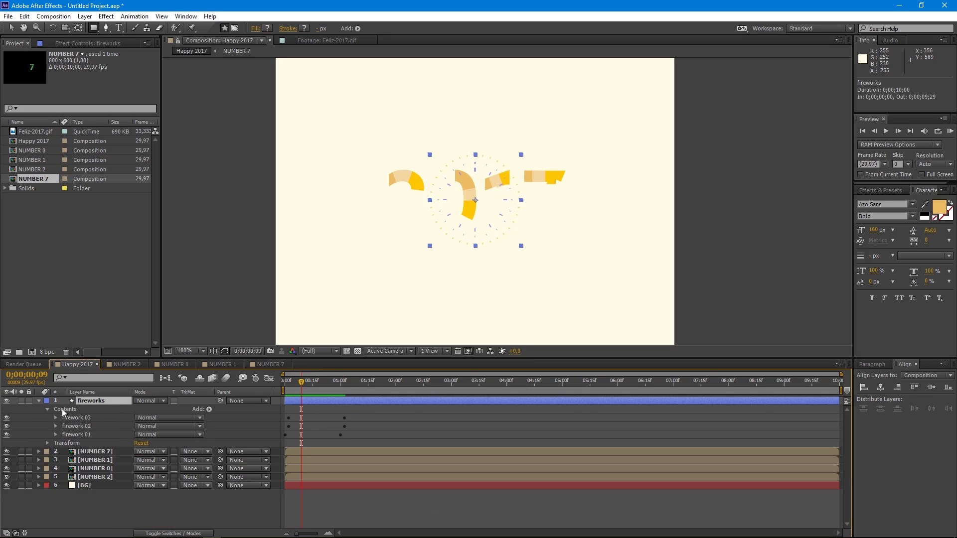
key(ctrl+grave)
drag(302, 384, 356, 393)
- Set firework 02's Size height to 0 at 1;02 and collapse the group
click(38, 401)
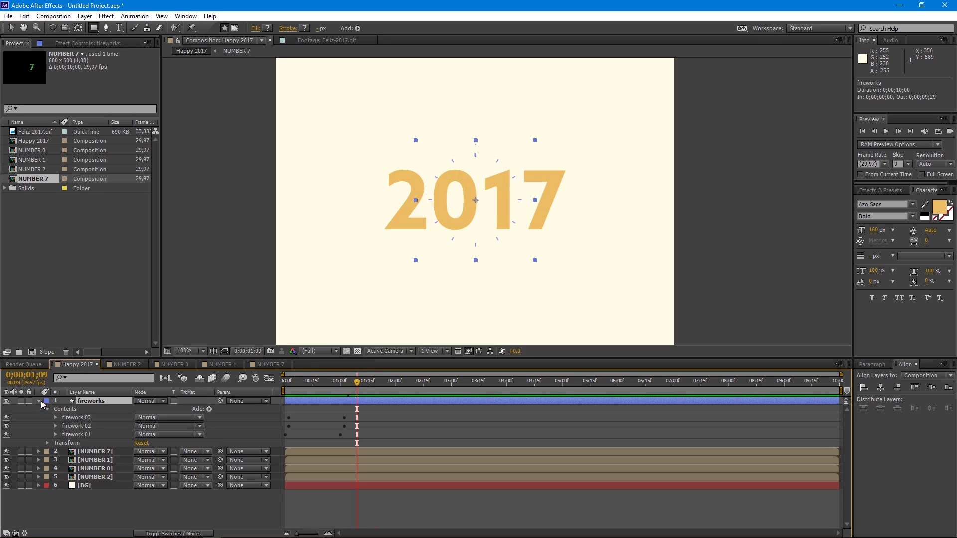
click(85, 426)
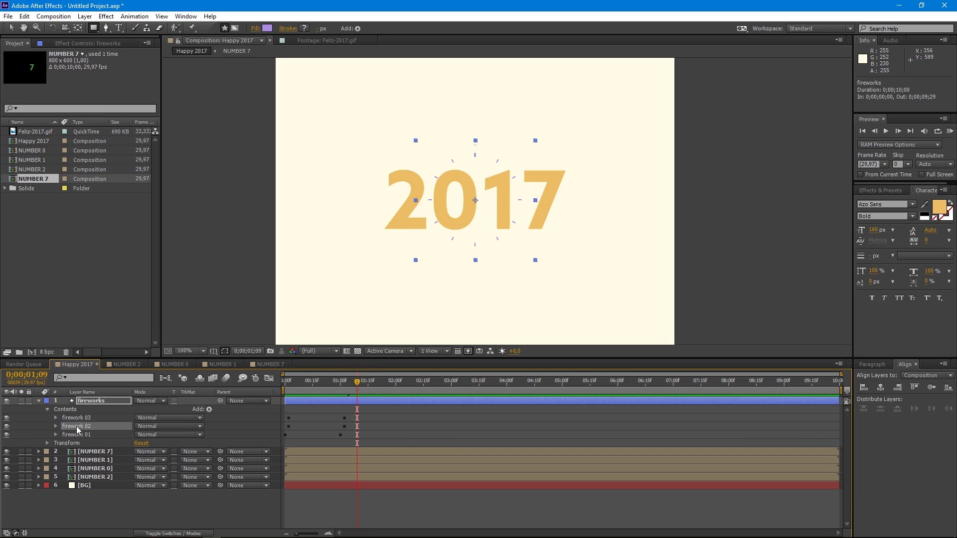
click(55, 426)
scroll(67, 435, down, 1)
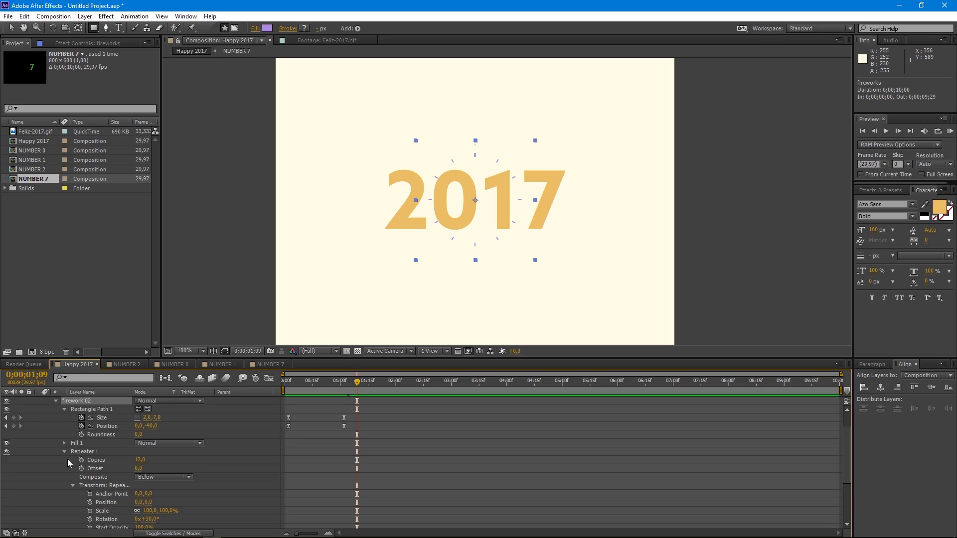
click(342, 388)
drag(306, 411, 345, 419)
click(345, 417)
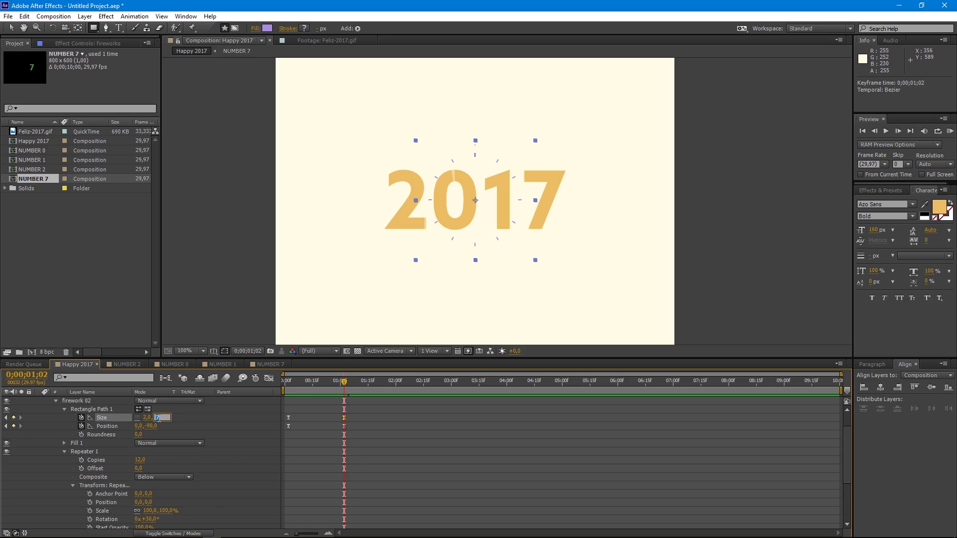
text(0)
key(Return)
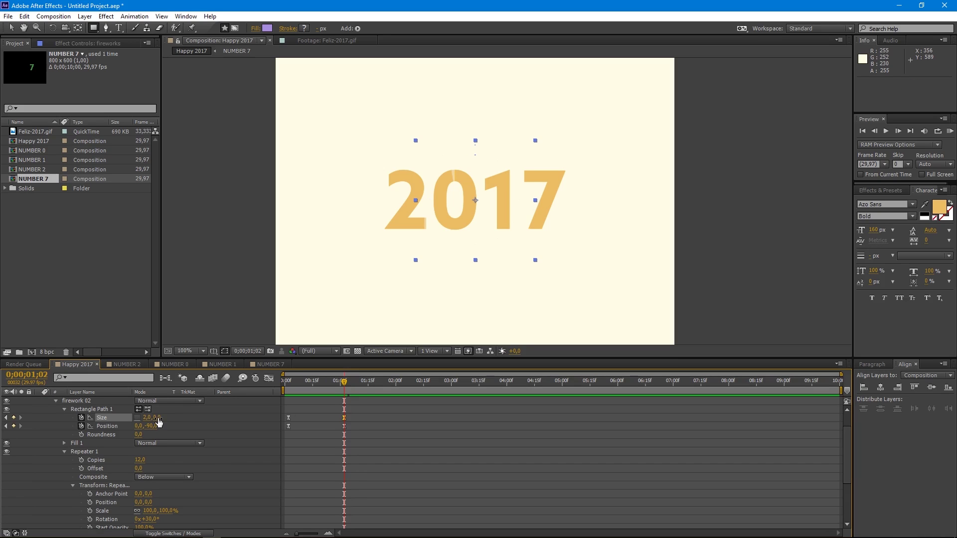
click(417, 417)
scroll(65, 411, up, 2)
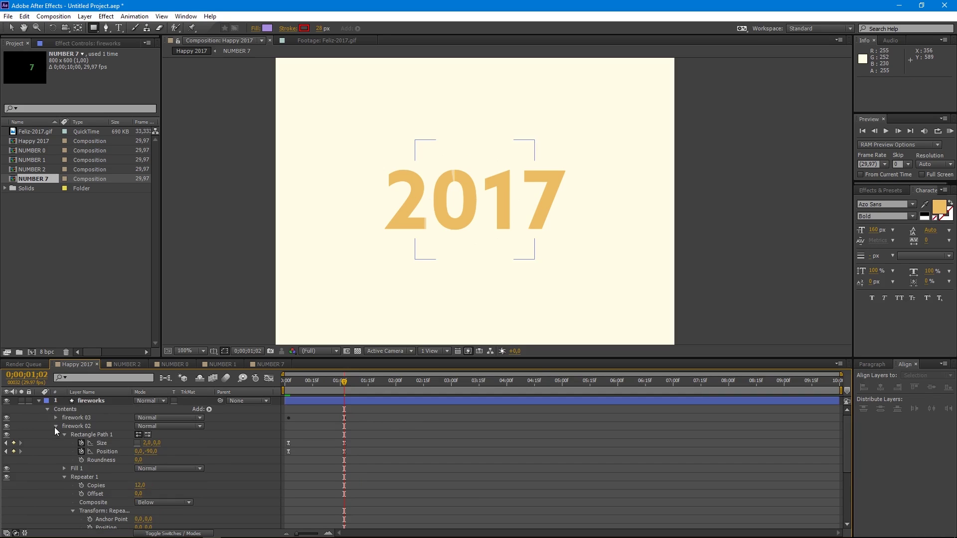
click(56, 426)
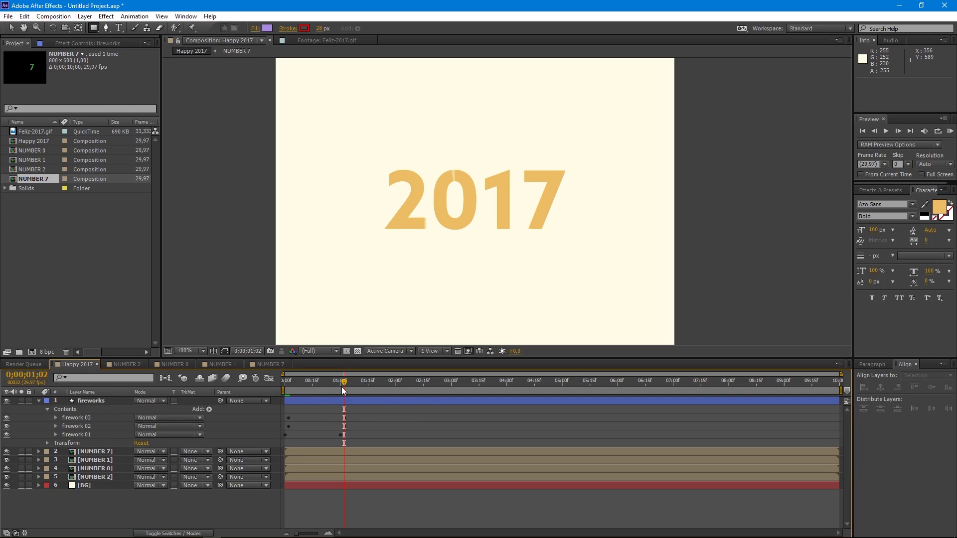
mouse_move(343, 378)
mouse_down()
mouse_move(321, 382)
mouse_move(348, 382)
mouse_up()
- Trim the fireworks layer to end at 1;06 and move it up and left
click(341, 401)
key(alt+bracketright)
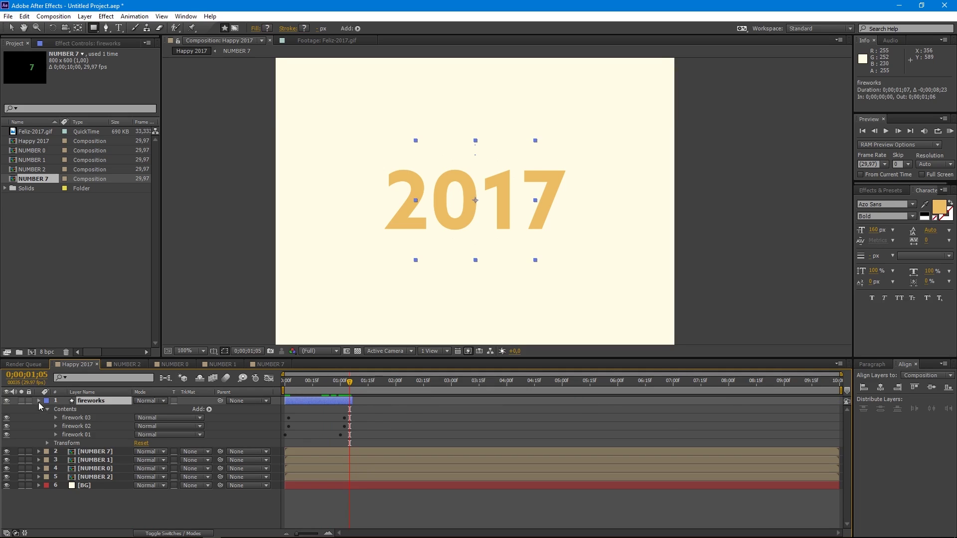
click(38, 400)
key(F2)
drag(352, 382, 306, 383)
click(309, 401)
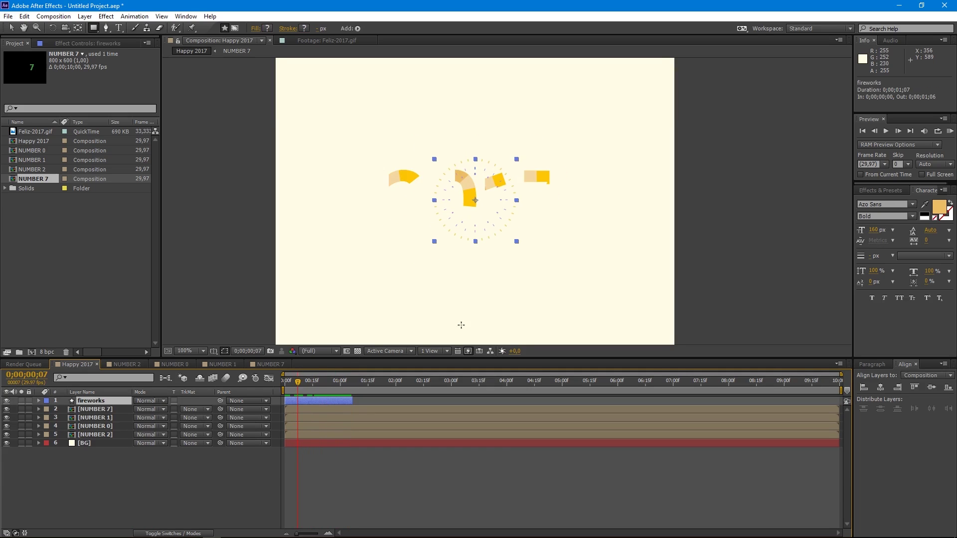
drag(475, 200, 483, 138)
click(91, 400)
- Create fireworks 2 and fireworks 3 copies, each repositioned and starting later
key(ctrl+d)
drag(301, 402, 313, 402)
drag(485, 142, 575, 167)
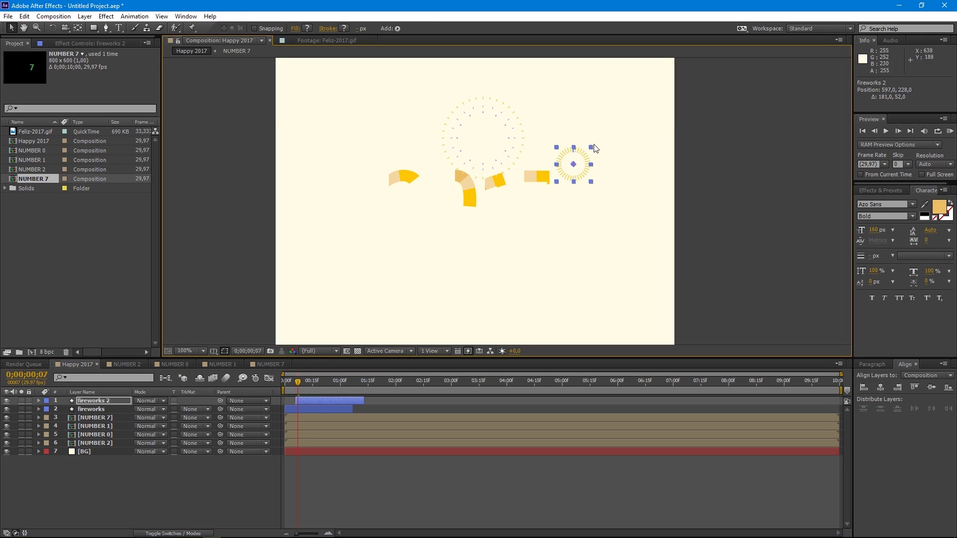
drag(575, 167, 362, 224)
key(ctrl+d)
drag(310, 400, 317, 401)
- Recolour fireworks 3's firework 01 burst orange
click(39, 402)
key(space)
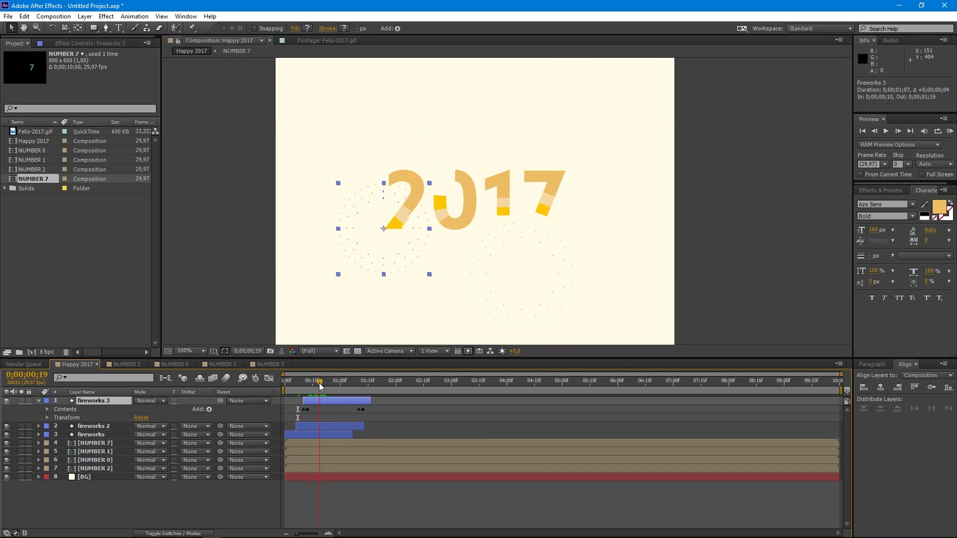
click(48, 410)
click(83, 436)
click(307, 29)
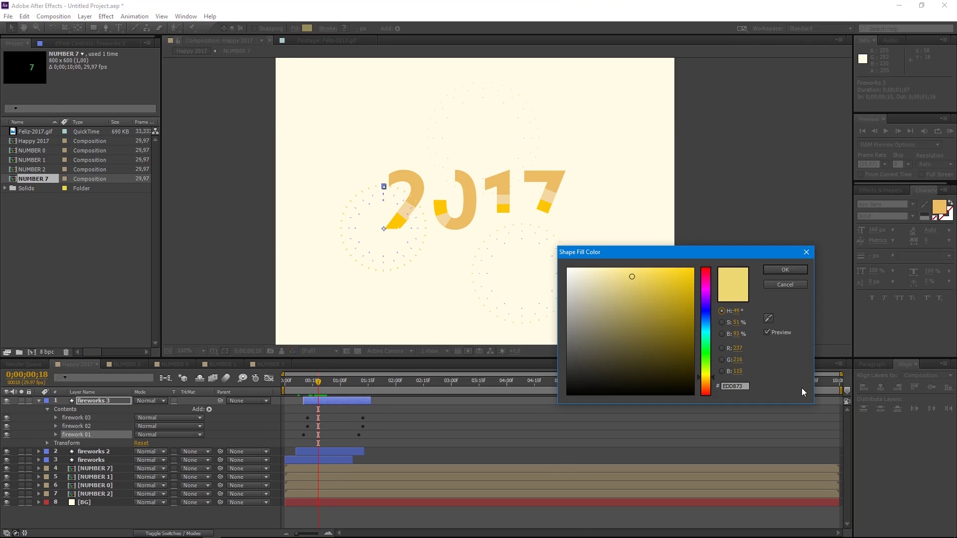
click(707, 386)
click(656, 278)
click(784, 269)
- Fill fireworks 3's firework 02 burst with teal 38C1AC
click(87, 419)
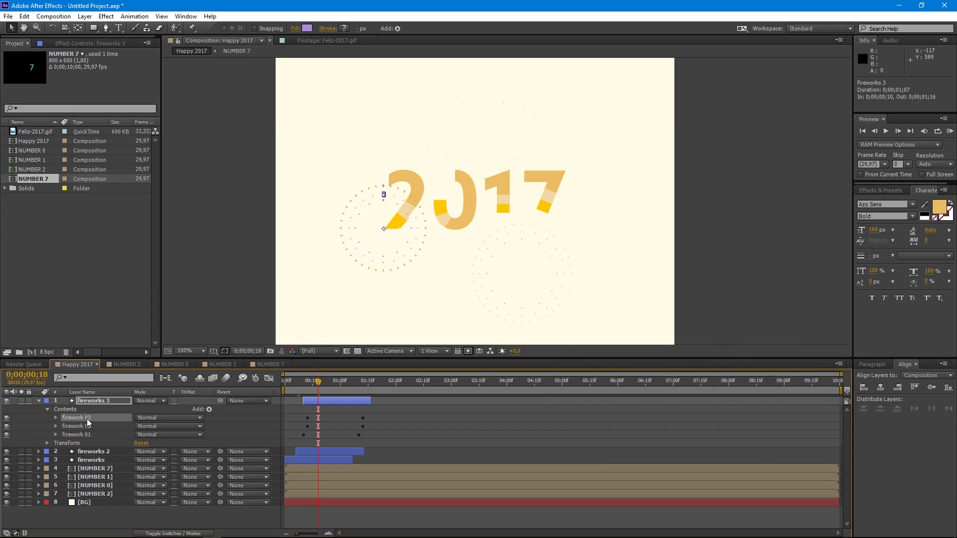
click(80, 427)
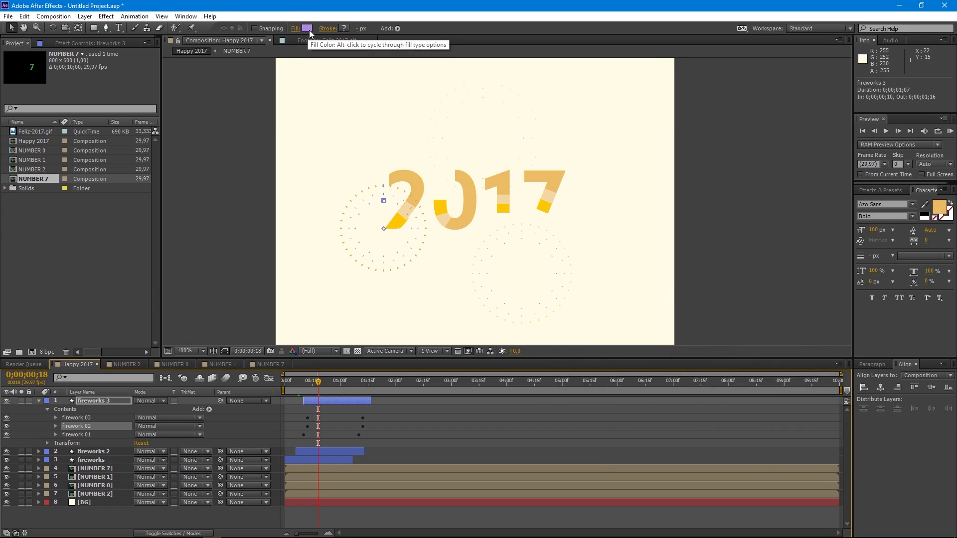
click(306, 29)
drag(706, 335, 707, 333)
drag(650, 306, 656, 299)
click(778, 270)
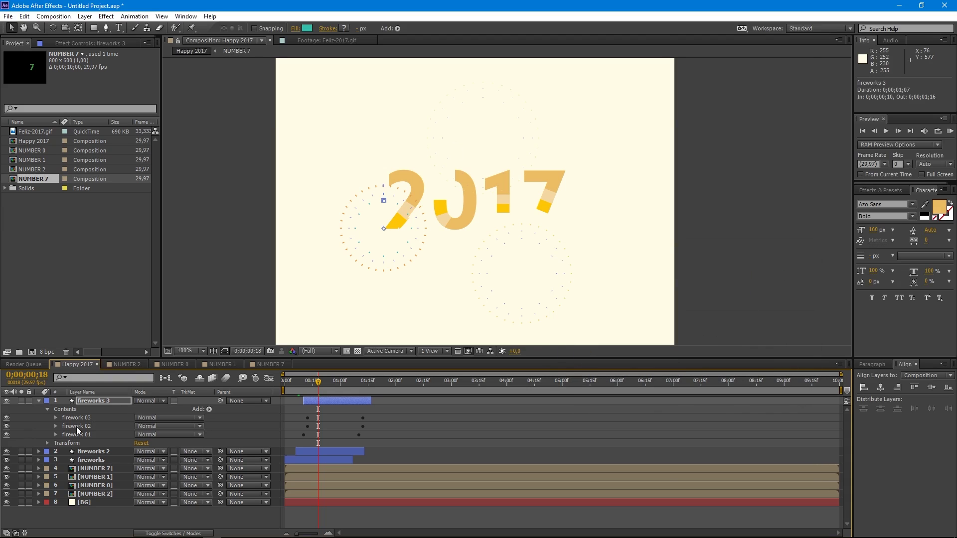
- Fill firework 03 pale peach EEBEA3, then duplicate fireworks 3 as fireworks 4
click(76, 417)
click(307, 28)
click(705, 388)
click(607, 274)
click(770, 270)
click(94, 400)
click(38, 401)
key(ctrl+d)
- Make fireworks 4 start four frames later and move its burst to the upper right
drag(321, 405, 316, 401)
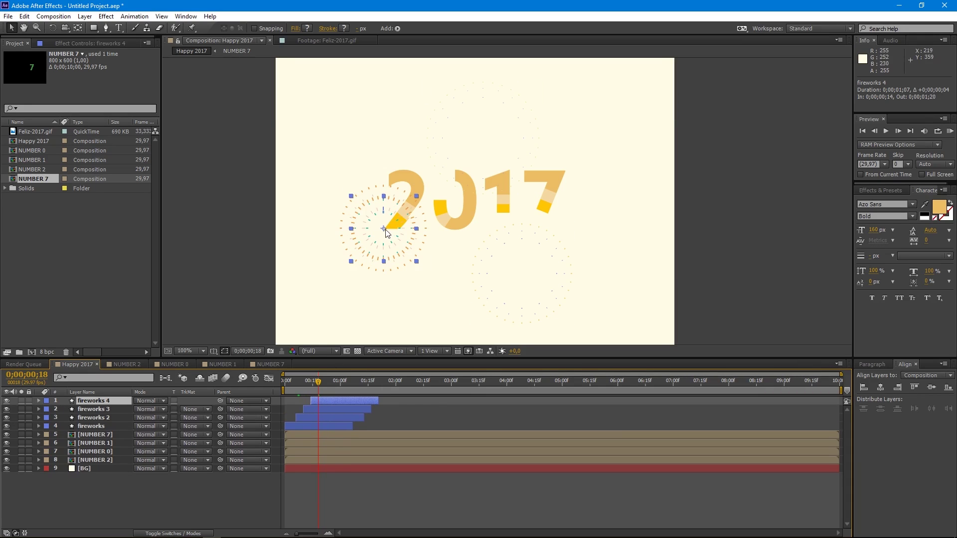
drag(387, 232, 598, 159)
mouse_move(317, 384)
mouse_down()
mouse_move(295, 387)
mouse_move(347, 389)
mouse_move(283, 394)
mouse_move(336, 393)
mouse_move(318, 395)
mouse_move(327, 398)
mouse_up()
- Duplicate fireworks 4 as fireworks 5 starting later and move its burst to the upper left
key(ctrl+d)
key(bracketleft)
drag(597, 155, 383, 142)
key(Page_Down)
key(Page_Down)
key(Page_Down)
key(Page_Down)
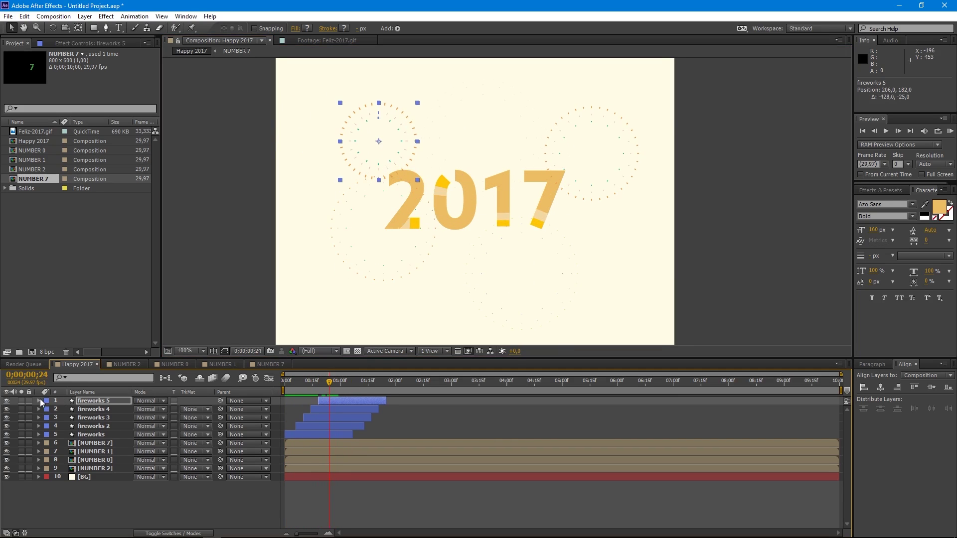
- Recolour the firework 01 fill of fireworks 5 blue
click(39, 401)
click(47, 409)
click(80, 435)
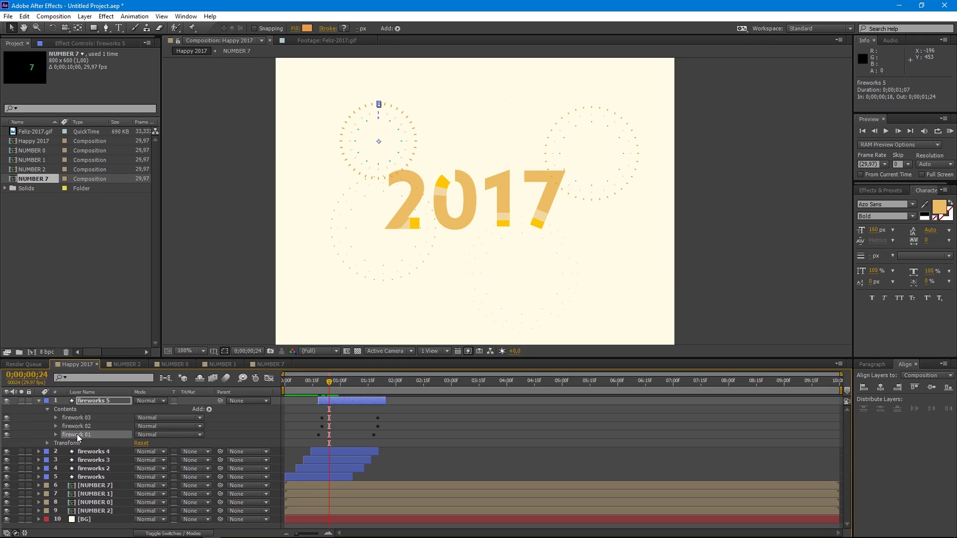
click(306, 28)
drag(706, 330, 706, 318)
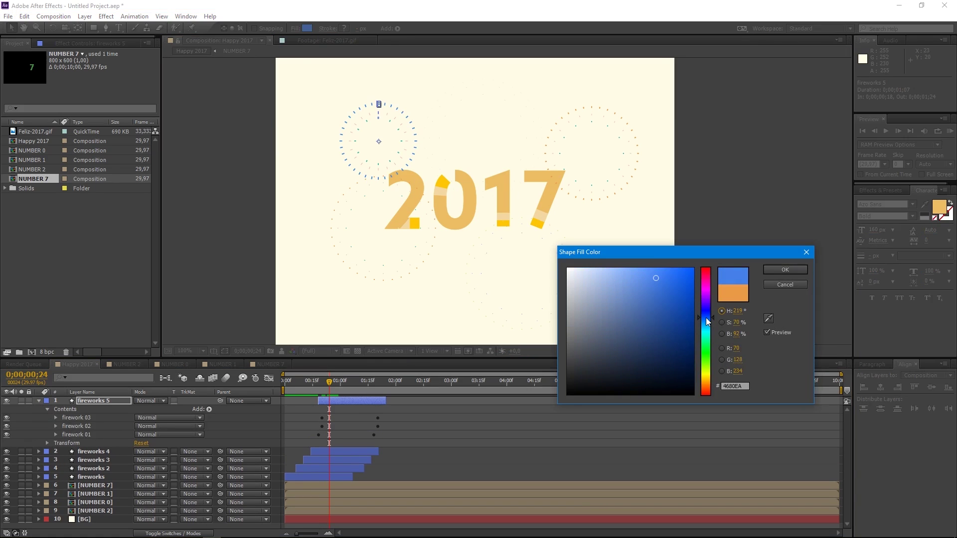
click(625, 282)
click(785, 270)
- Recolour the firework 02 fill yellow-green, D4E544
click(80, 426)
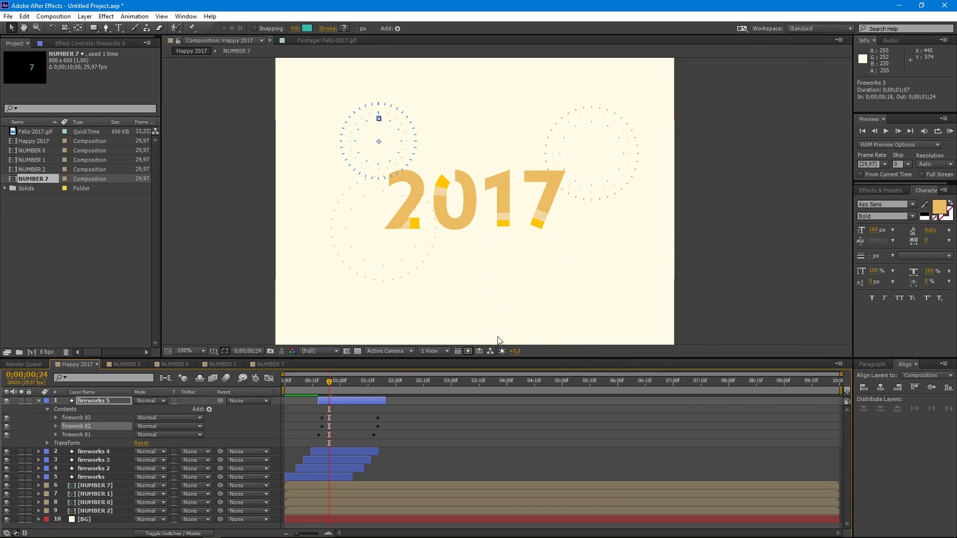
click(305, 28)
click(706, 364)
click(675, 277)
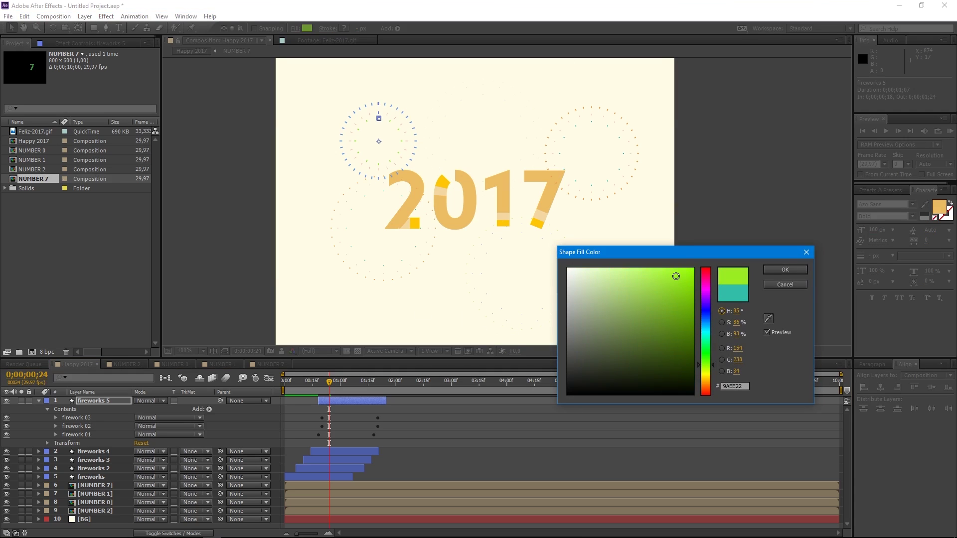
click(665, 284)
drag(705, 365, 706, 372)
click(785, 269)
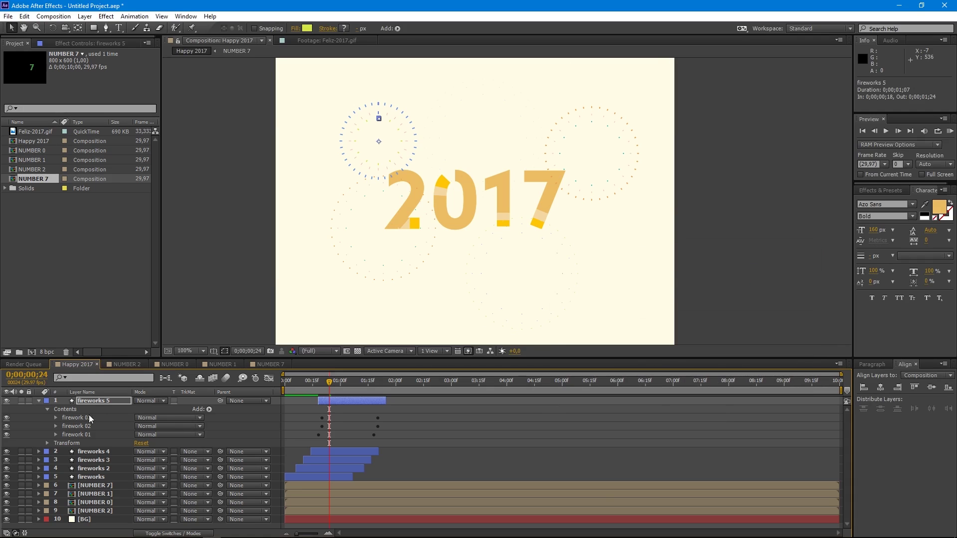
- Recolour the firework 03 fill a bright green and collapse the fireworks 5 layer
click(76, 418)
click(306, 28)
click(706, 320)
click(611, 304)
click(706, 383)
click(706, 367)
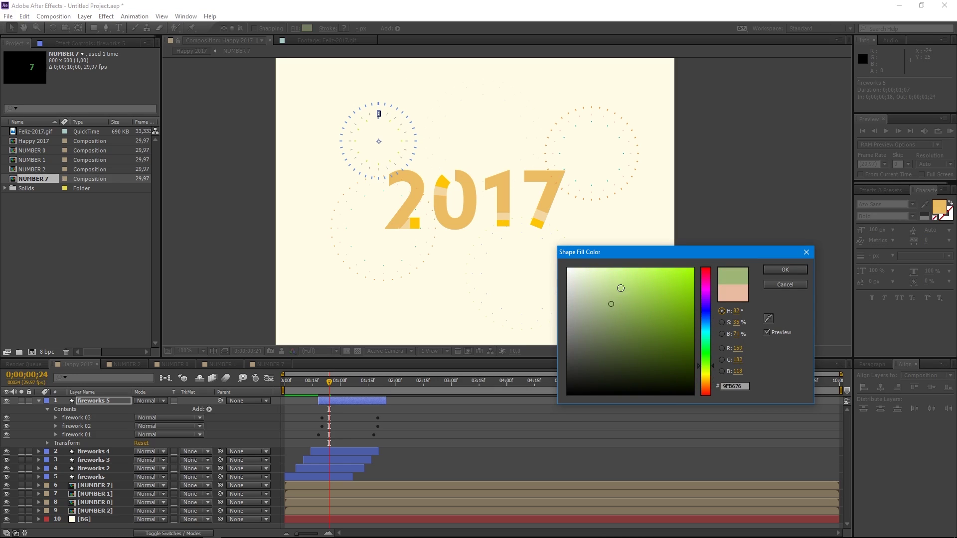
click(636, 278)
click(784, 270)
click(39, 401)
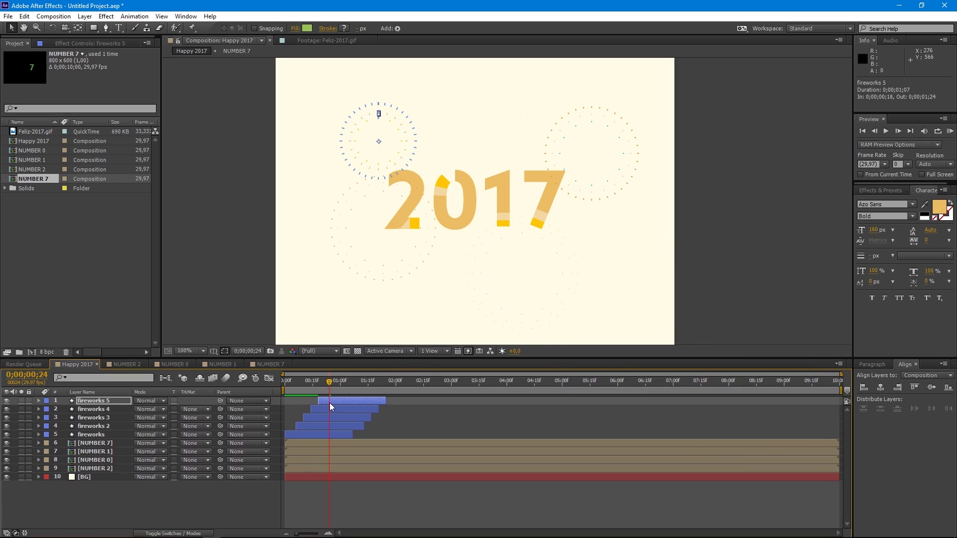
- Duplicate fireworks 5 as fireworks 6, delay it slightly, place it lower right at 70% scale
key(ctrl+d)
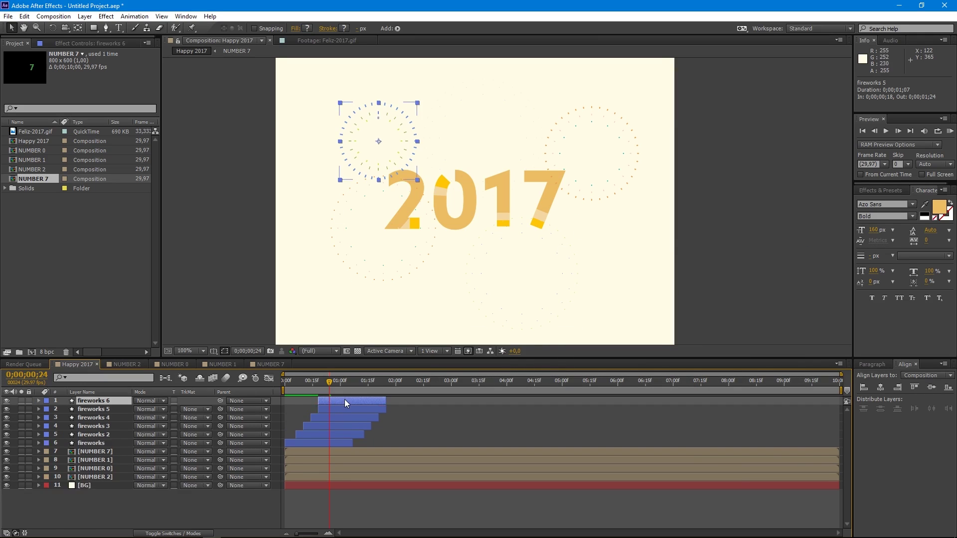
drag(344, 400, 349, 401)
drag(611, 230, 608, 247)
key(s)
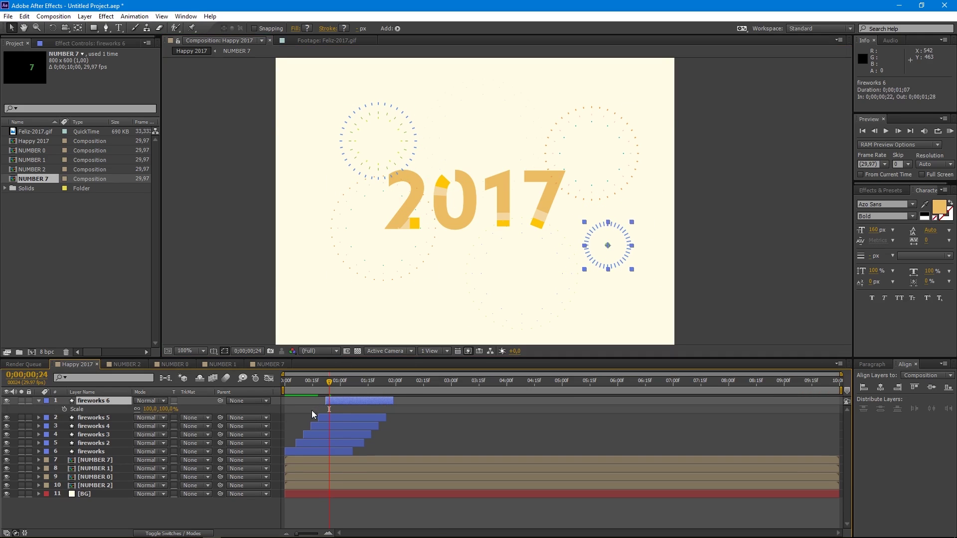
drag(150, 409, 148, 411)
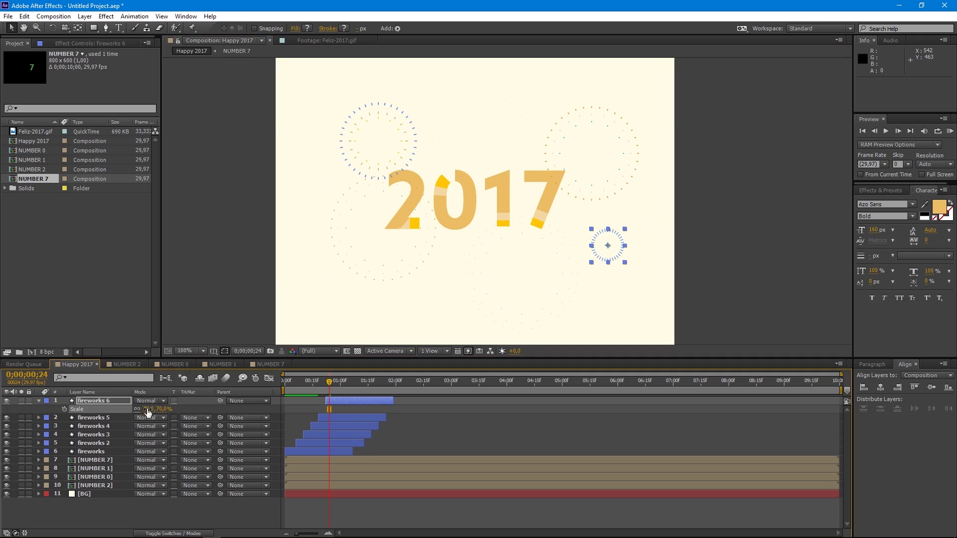
- Scale fireworks 3 to 80% and fireworks 4 to 75%, then deselect and collapse properties
click(94, 434)
text(s)
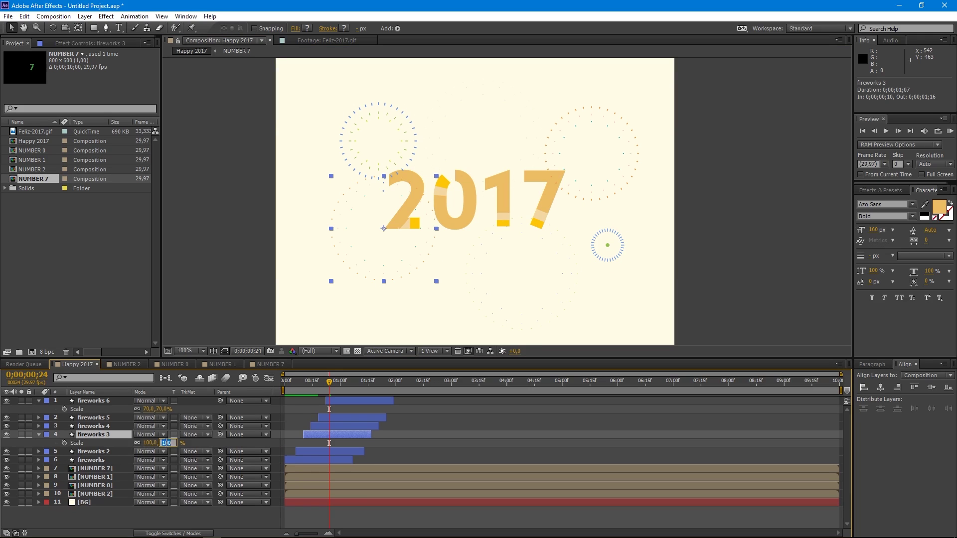
text(80)
key(Return)
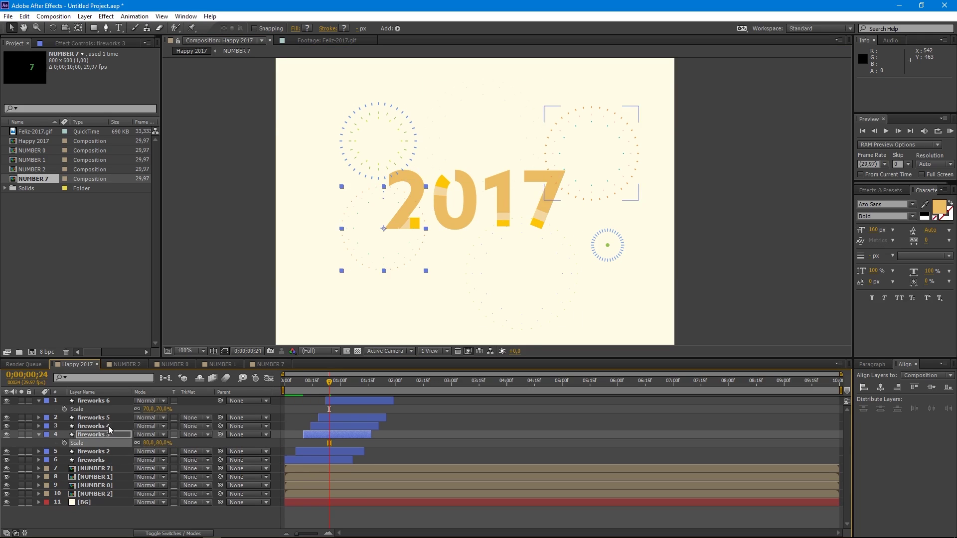
click(106, 427)
key(s)
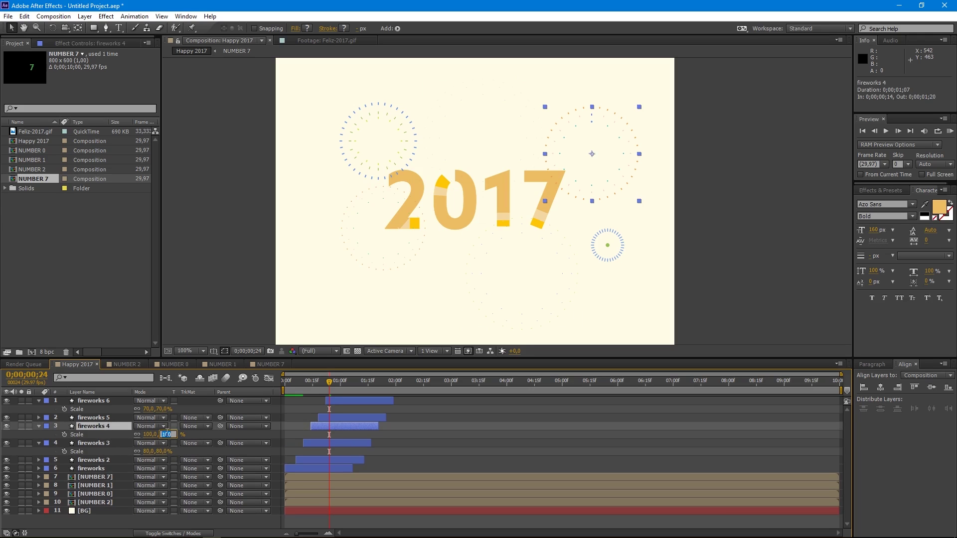
text(75)
key(Return)
click(435, 441)
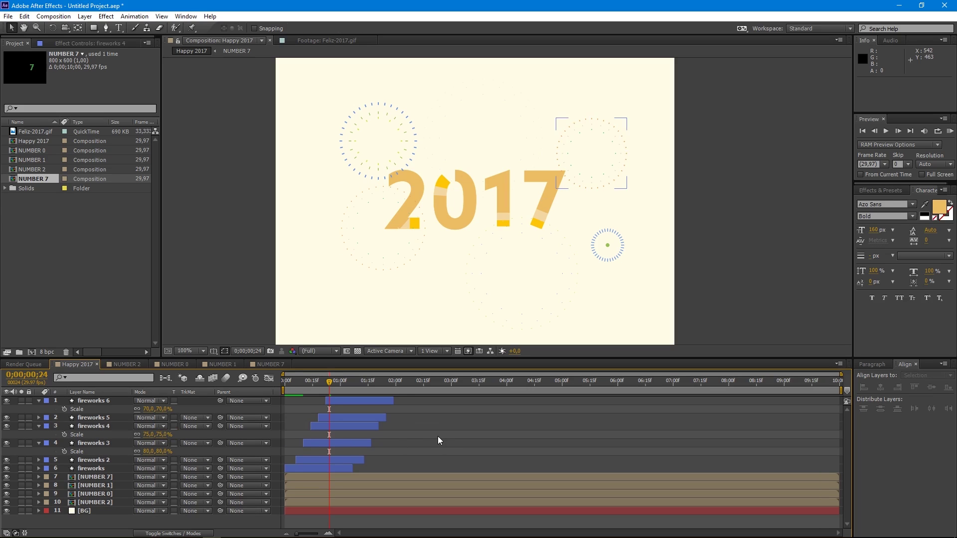
key(ctrl+grave)
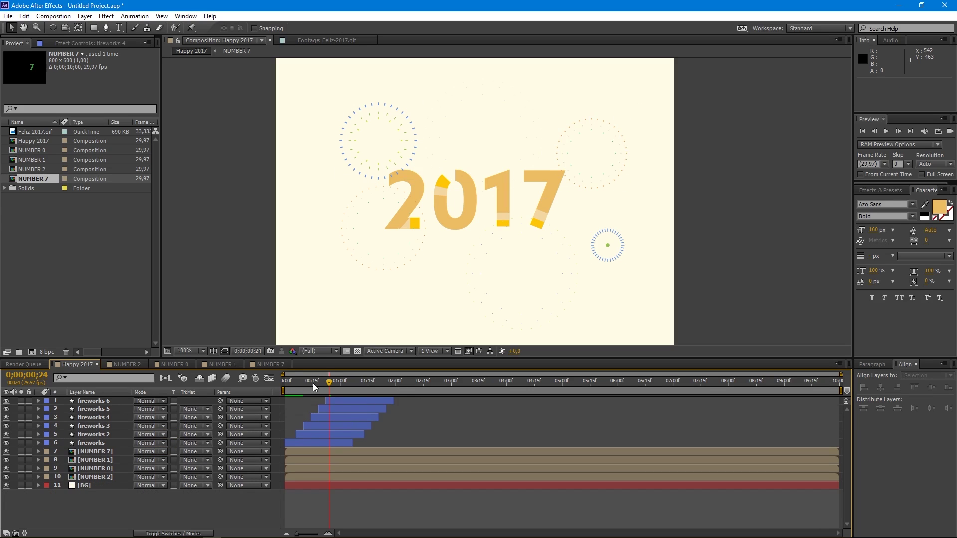
- Delay the fireworks and fireworks 2 layers, RAM preview, then park the playhead at 0;00;02;07
drag(329, 383, 308, 390)
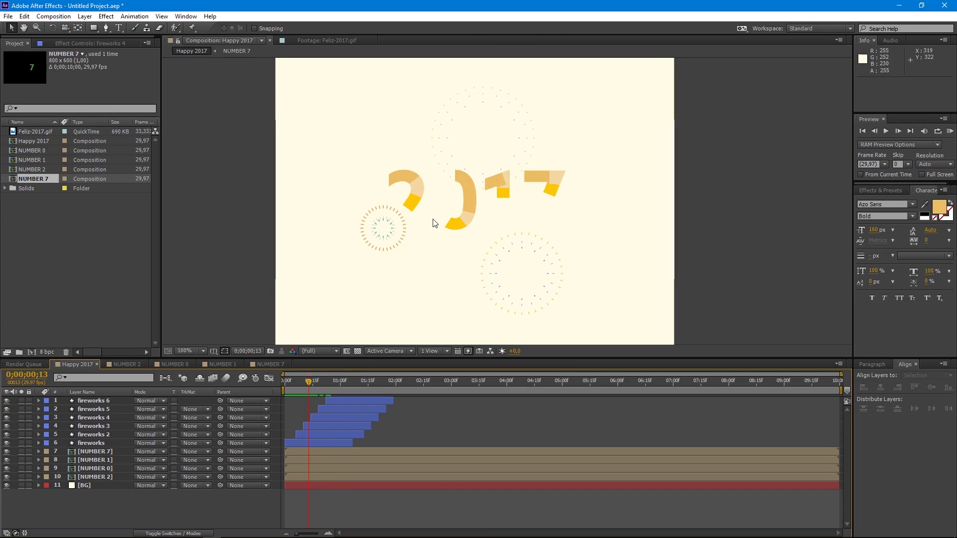
drag(305, 440, 323, 426)
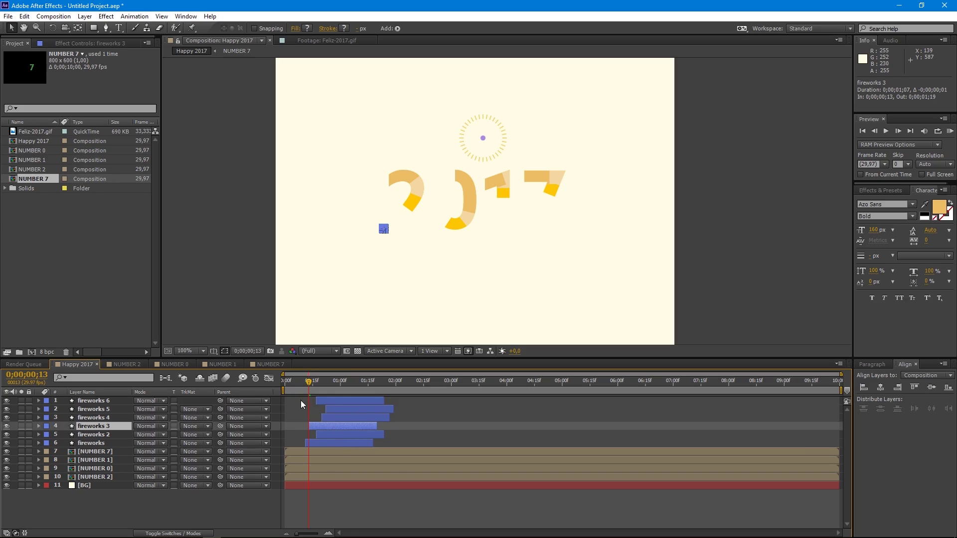
key(KP_0)
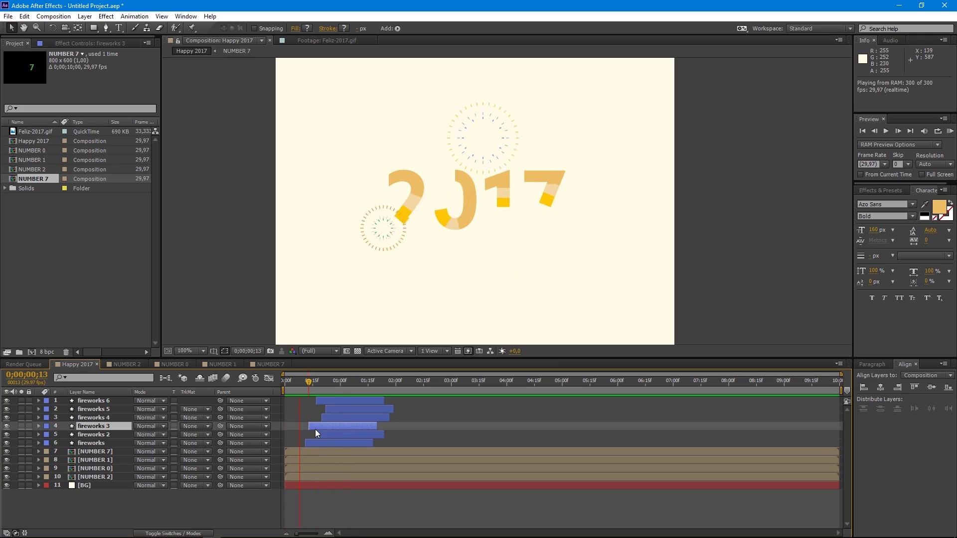
key(space)
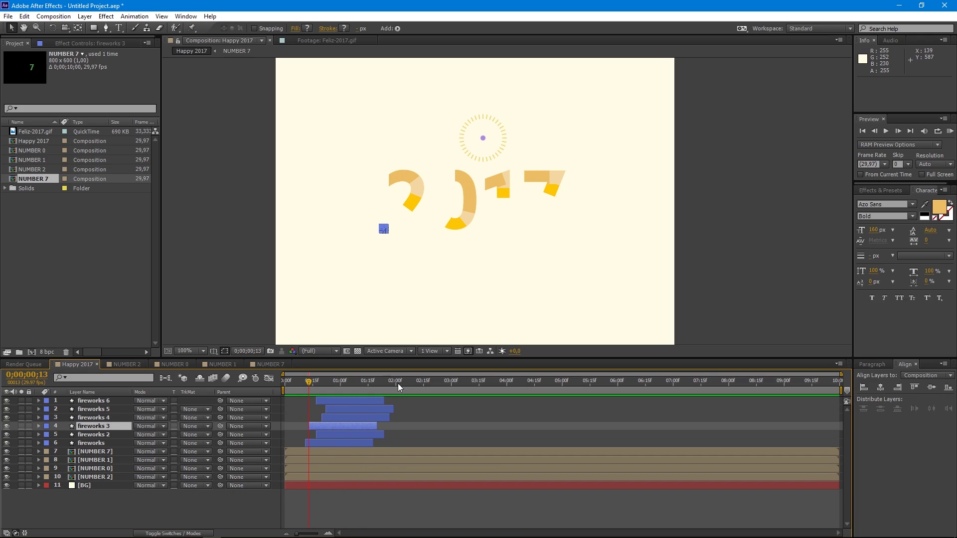
drag(364, 381, 408, 383)
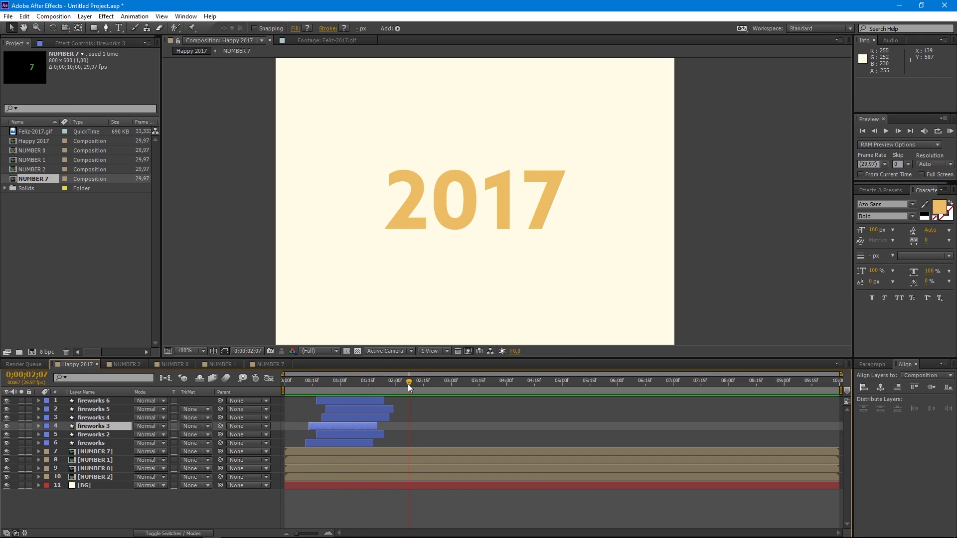
- End the work area at 0;00;02;07 and play that opening stretch from near the start
key(n)
click(305, 387)
key(space)
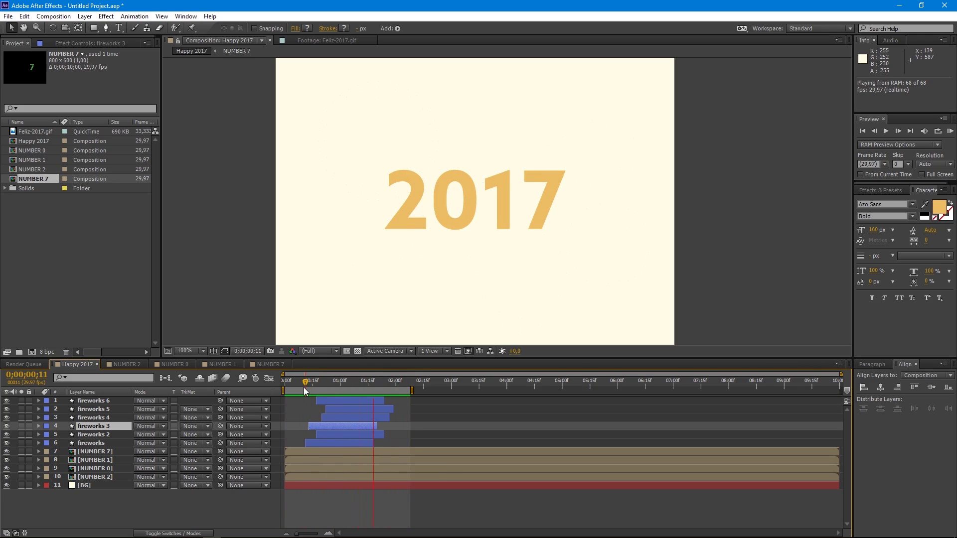